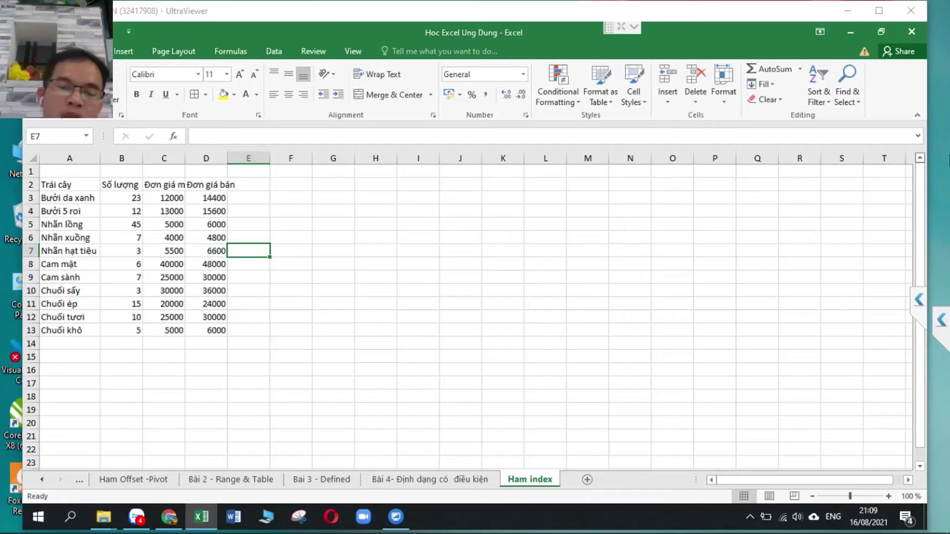
Step: Type the title 'HƯỚNG DẪN SỬ DỤNG HAM INDEX VÀ MATCH TRONG EXCEL' into cell A1
{"action": "left_click", "coordinate": [199, 213]}
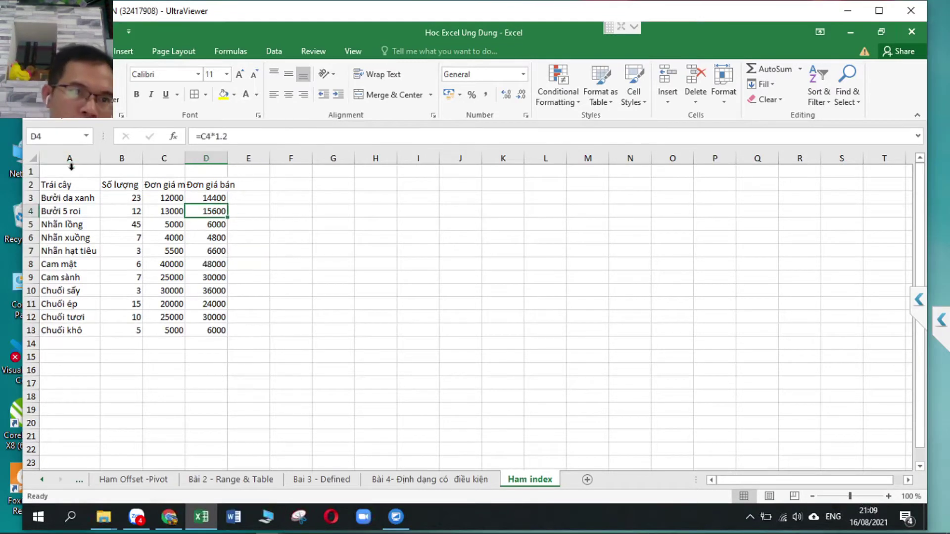
{"action": "left_click", "coordinate": [71, 172]}
{"action": "type", "text": "H"}
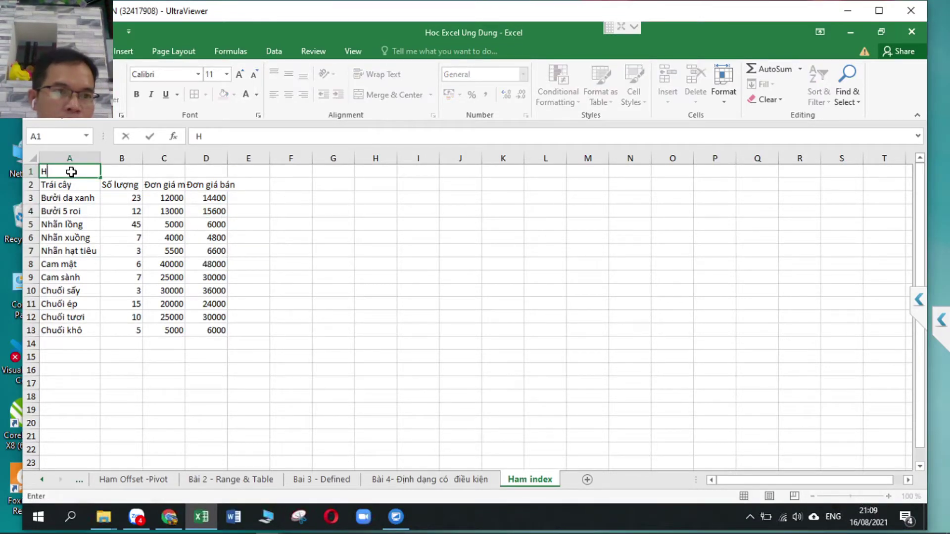
{"action": "type", "text": "ƯỚNG DẪN S"}
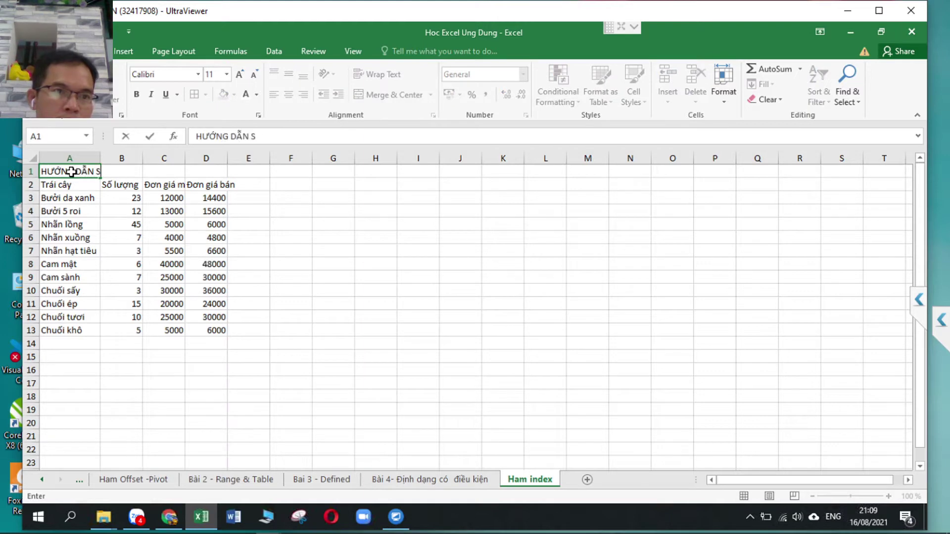
{"action": "type", "text": "Ử DỤNG H"}
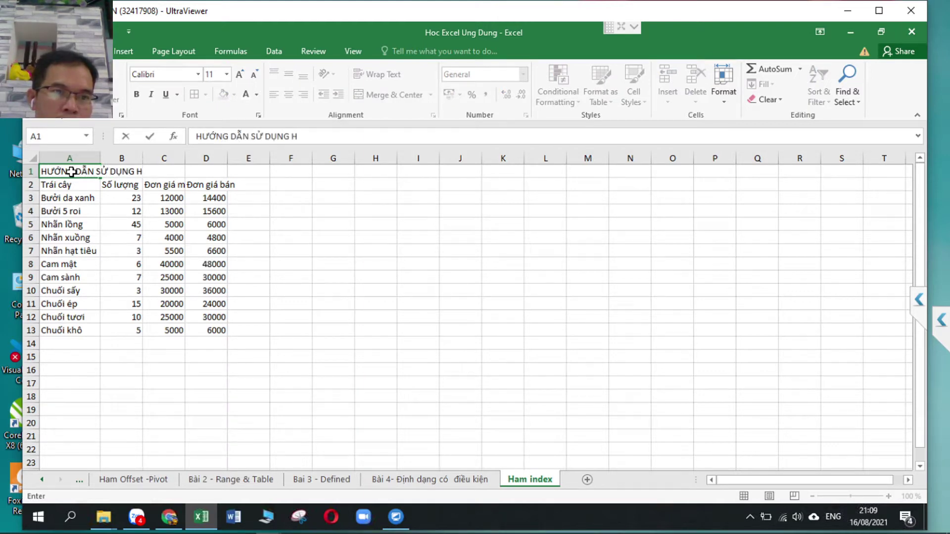
{"action": "type", "text": "AM INDEX VÀ MA"}
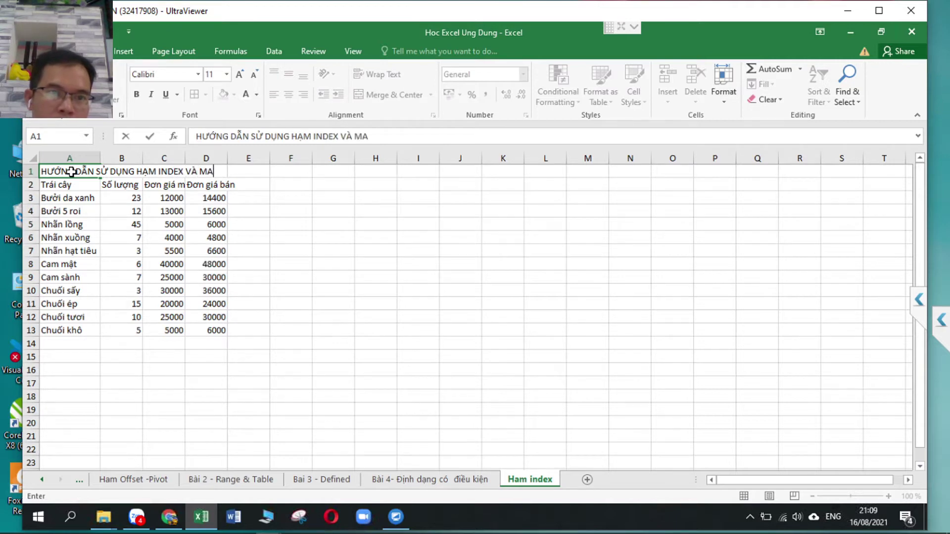
{"action": "type", "text": "TCH TRONG "}
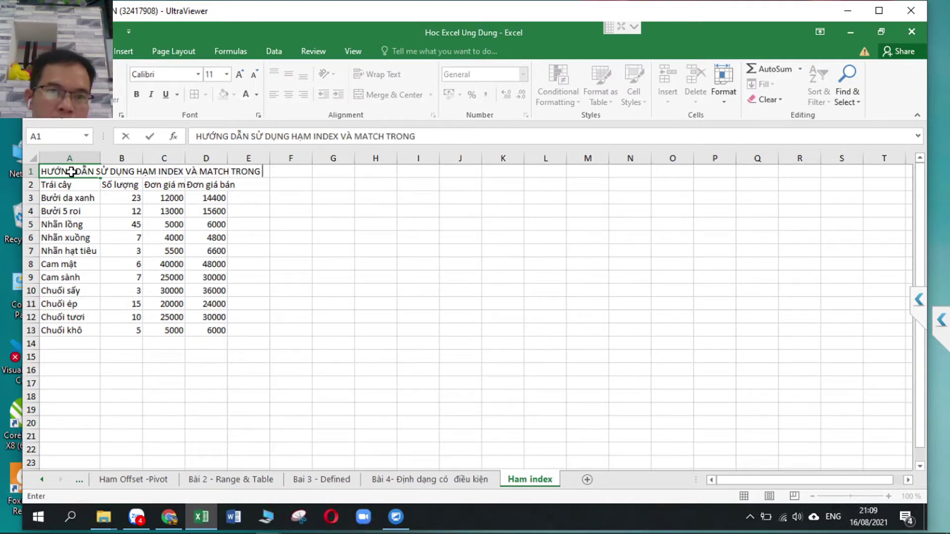
{"action": "type", "text": "EXCEL"}
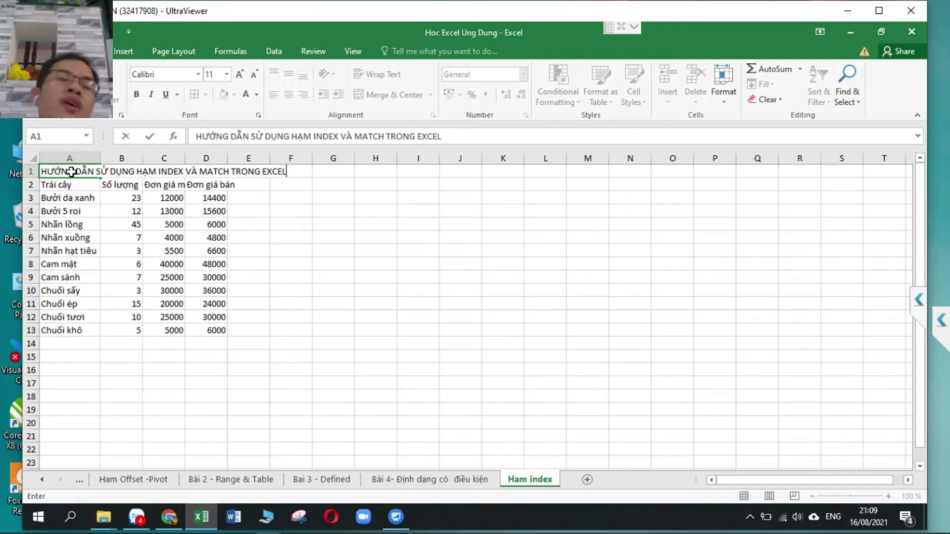
{"action": "key", "text": "Return"}
{"action": "left_click", "coordinate": [72, 172]}
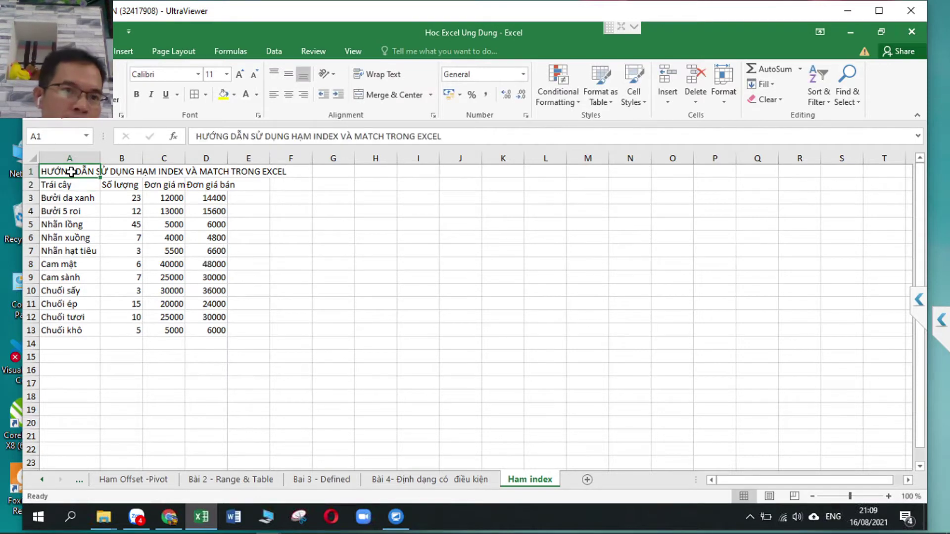
Step: Fill the title cell A1 yellow and correct 'HAM' to 'HÀM' in the title
{"action": "left_click", "coordinate": [221, 95]}
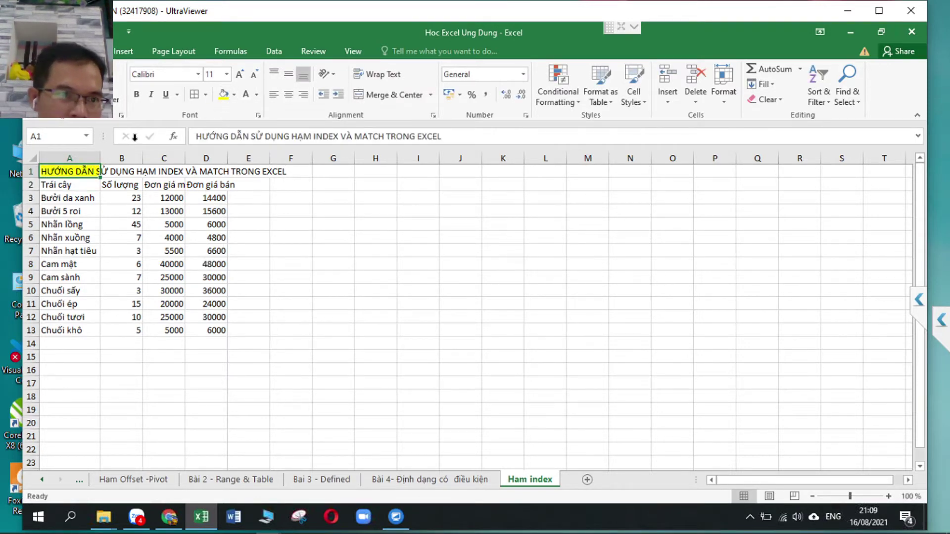
{"action": "double_click", "coordinate": [305, 136]}
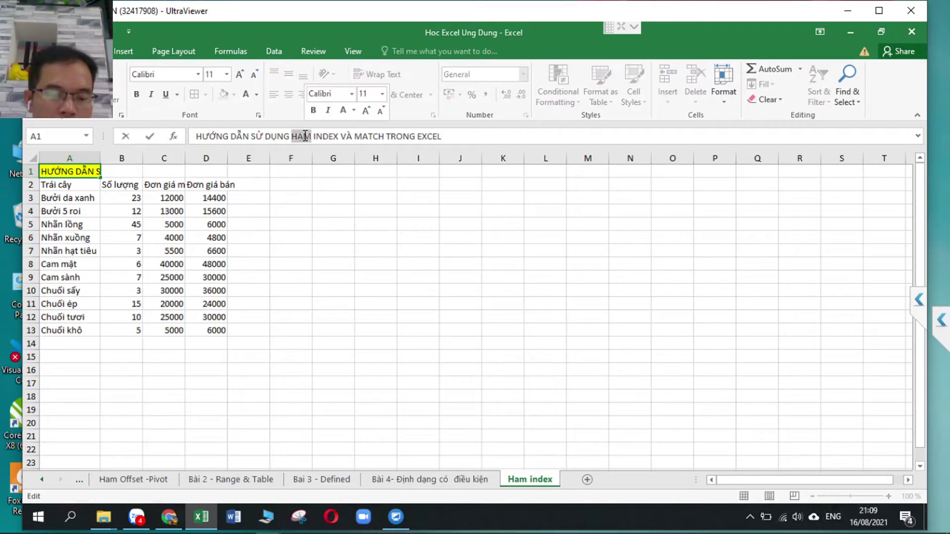
{"action": "type", "text": "HÀM"}
{"action": "key", "text": "Return"}
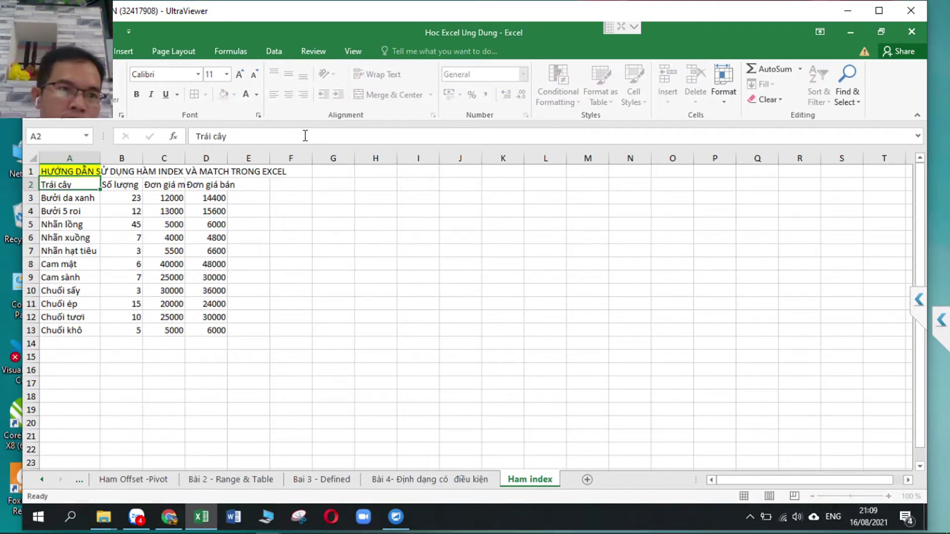
{"action": "key", "text": "Up"}
{"action": "key", "text": "shift+Right"}
{"action": "key", "text": "shift+Right"}
{"action": "key", "text": "shift+Right"}
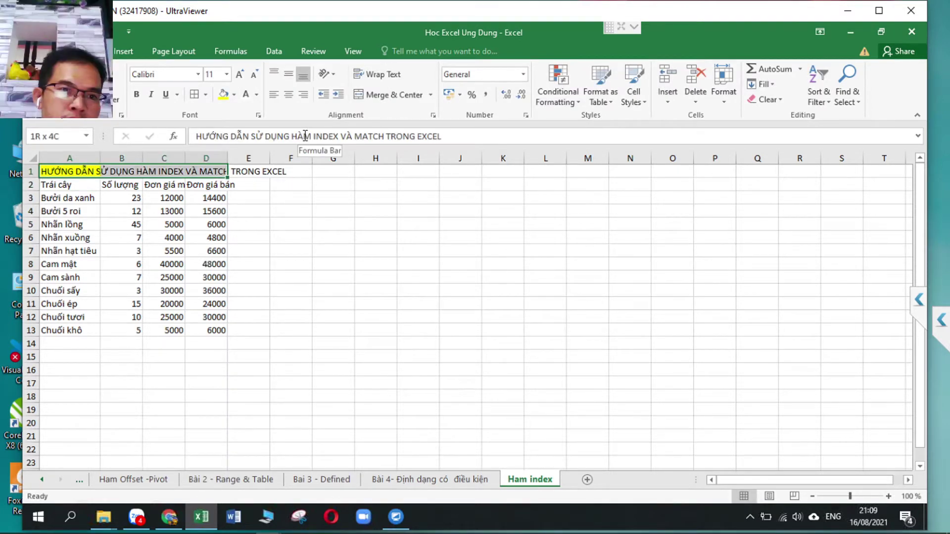
{"action": "key", "text": "shift+Right"}
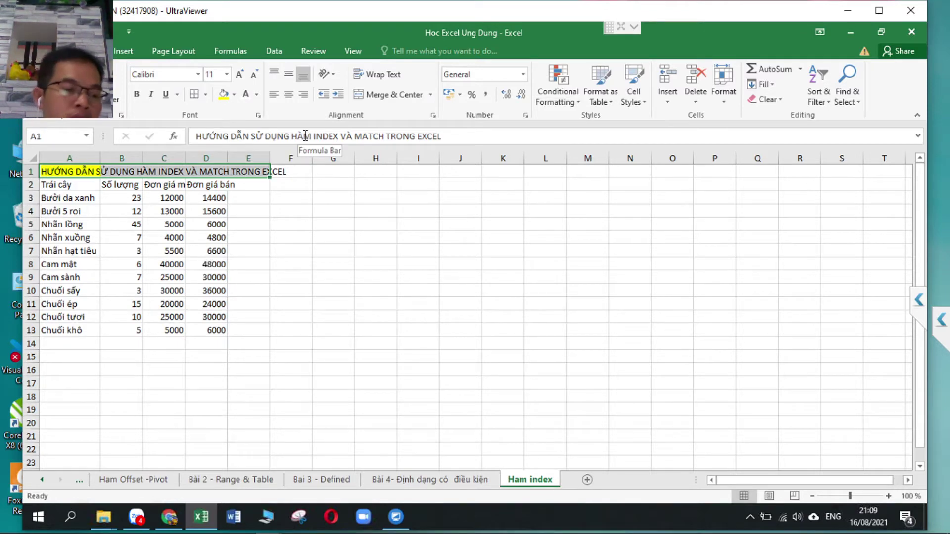
{"action": "type", "text": "a"}
{"action": "key", "text": "Escape"}
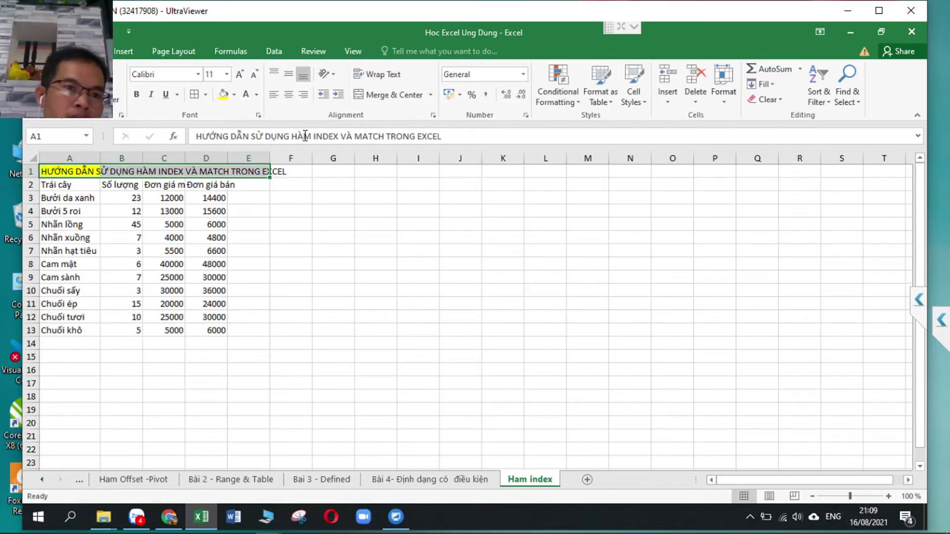
Step: Merge and centre the title across A1:D1, and autofit columns C and D
{"action": "scroll", "coordinate": [305, 135], "scroll_direction": "down", "scroll_amount": 1}
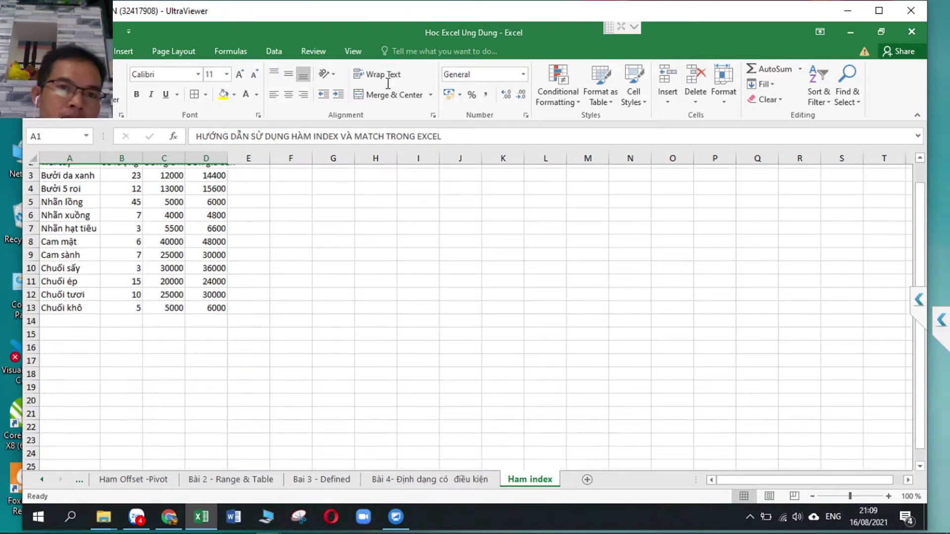
{"action": "scroll", "coordinate": [331, 196], "scroll_direction": "up", "scroll_amount": 1}
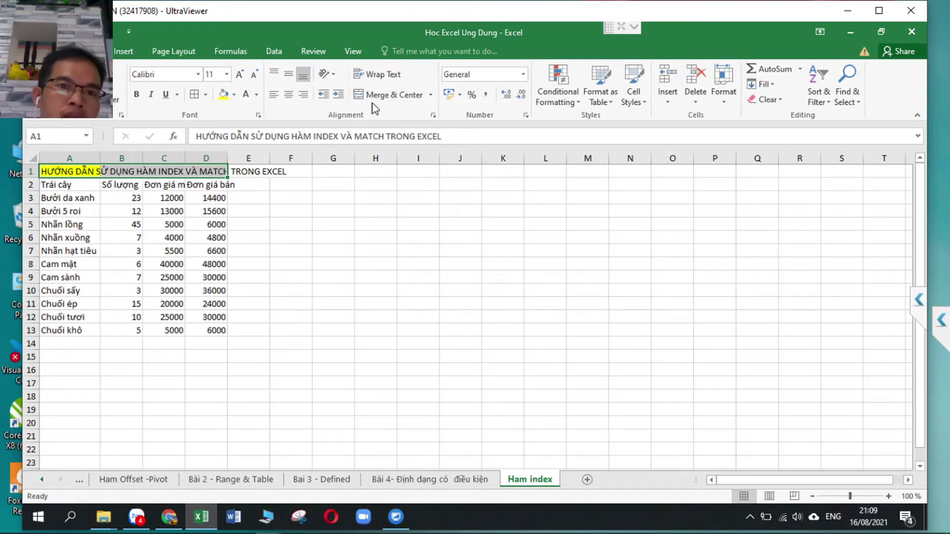
{"action": "left_click", "coordinate": [386, 94]}
{"action": "left_click", "coordinate": [158, 211]}
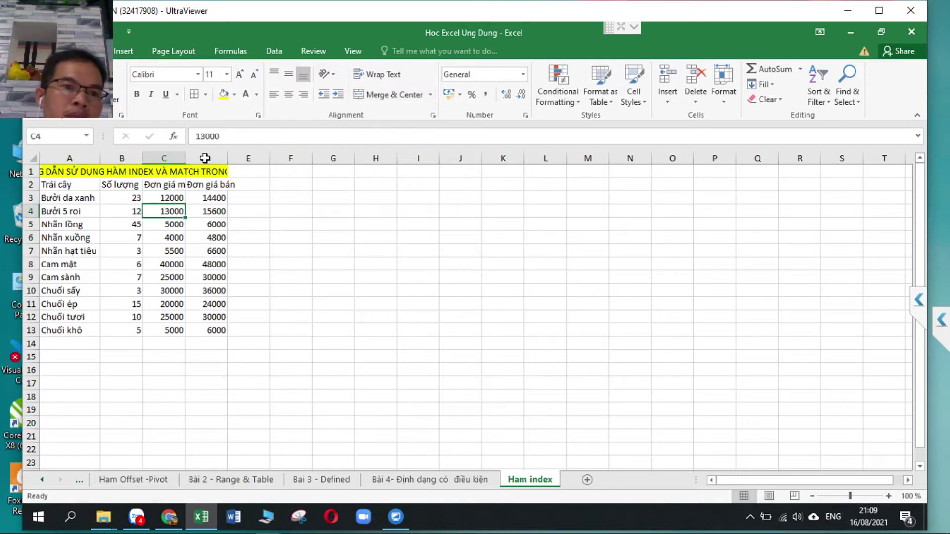
{"action": "double_click", "coordinate": [227, 157]}
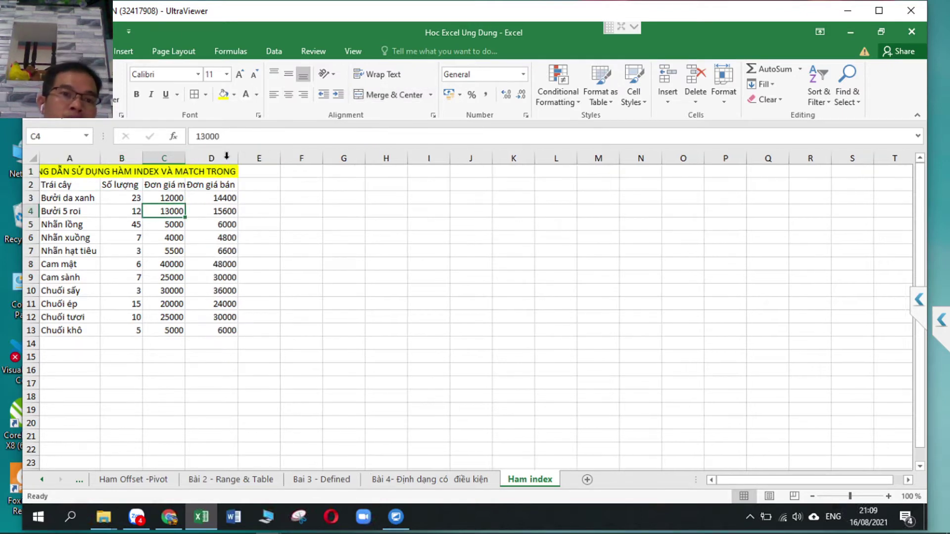
{"action": "double_click", "coordinate": [185, 155]}
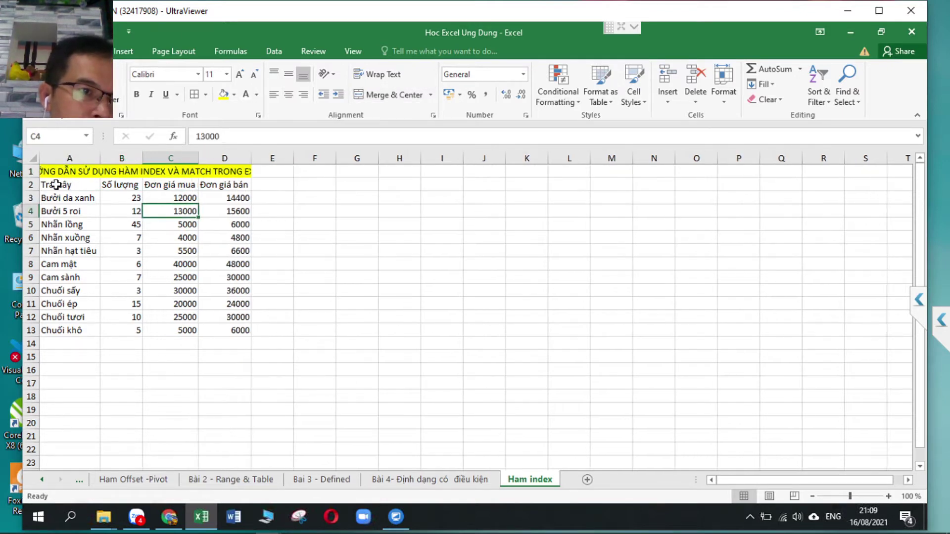
Step: Shade header row A2:D2 light blue and apply All Borders to A2:D13
{"action": "left_click_drag", "start_coordinate": [59, 184], "coordinate": [225, 185]}
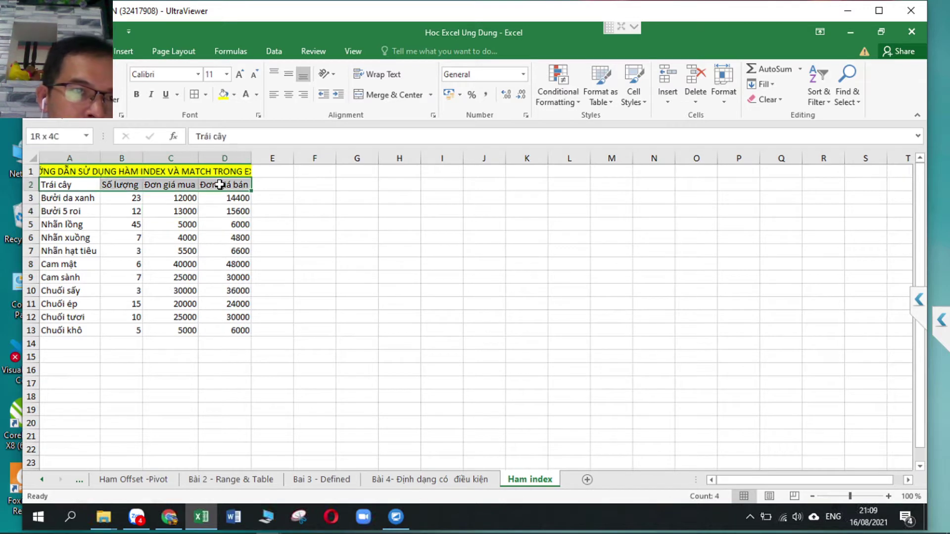
{"action": "left_click", "coordinate": [234, 95]}
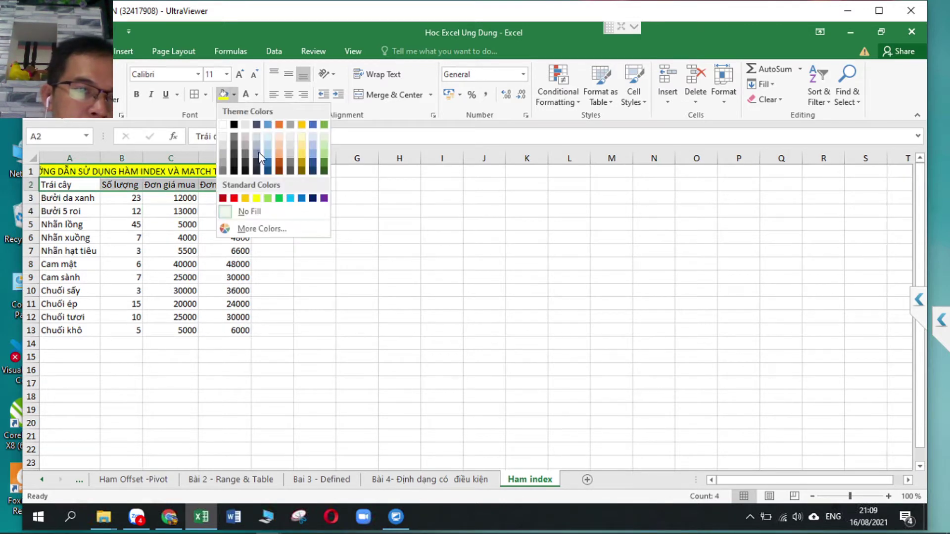
{"action": "left_click", "coordinate": [291, 199]}
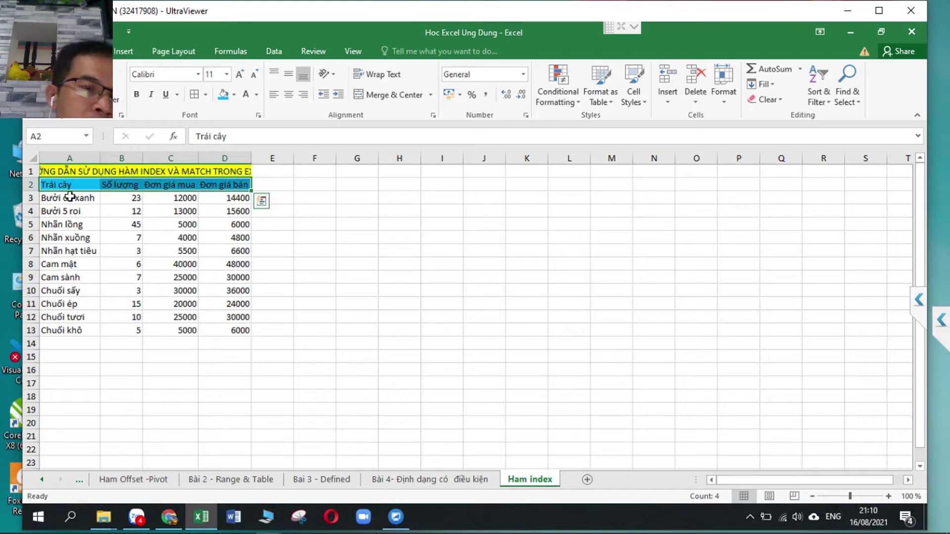
{"action": "left_click_drag", "start_coordinate": [69, 186], "coordinate": [237, 332]}
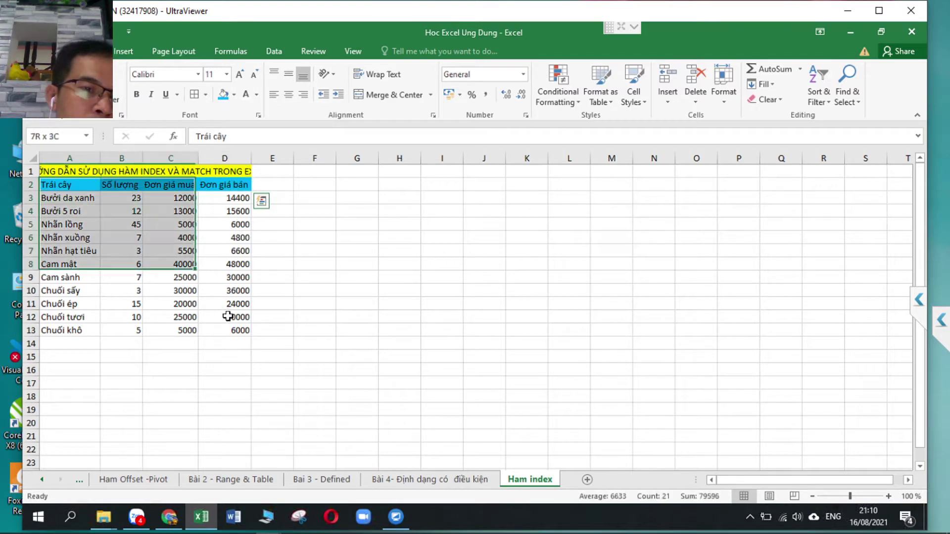
{"action": "left_click", "coordinate": [195, 95]}
Step: Enter the heading 'NHẬT KÝ MUA BÁN HÀNG' in cell G1
{"action": "left_click", "coordinate": [351, 182]}
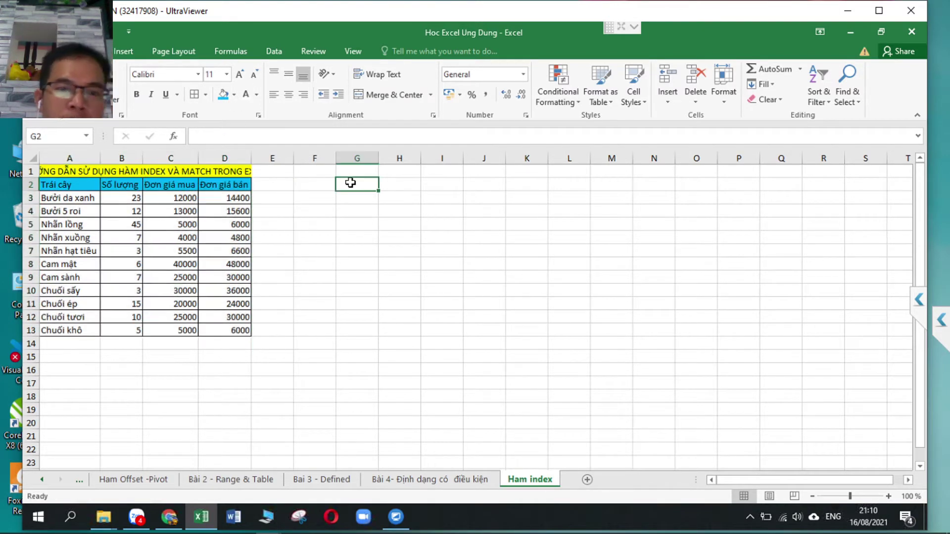
{"action": "key", "text": "Up"}
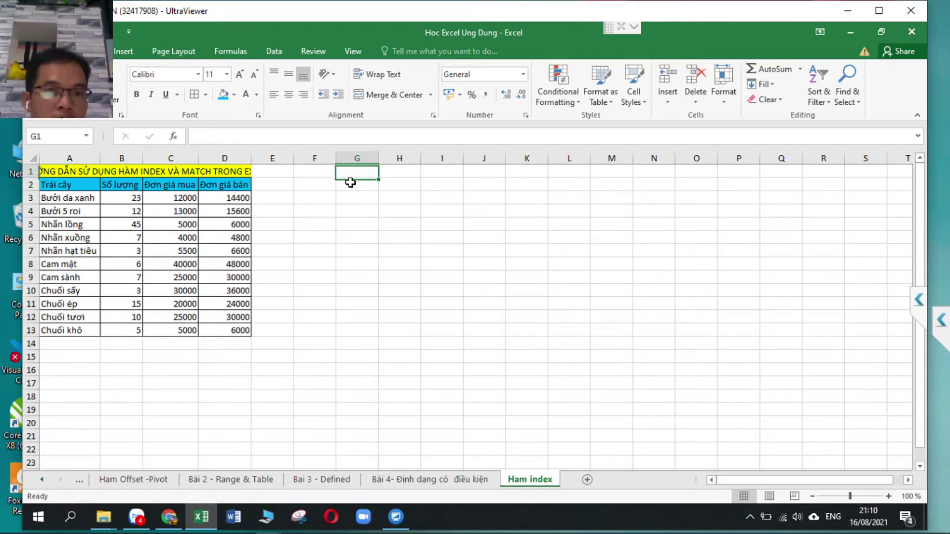
{"action": "type", "text": "NHÂ"}
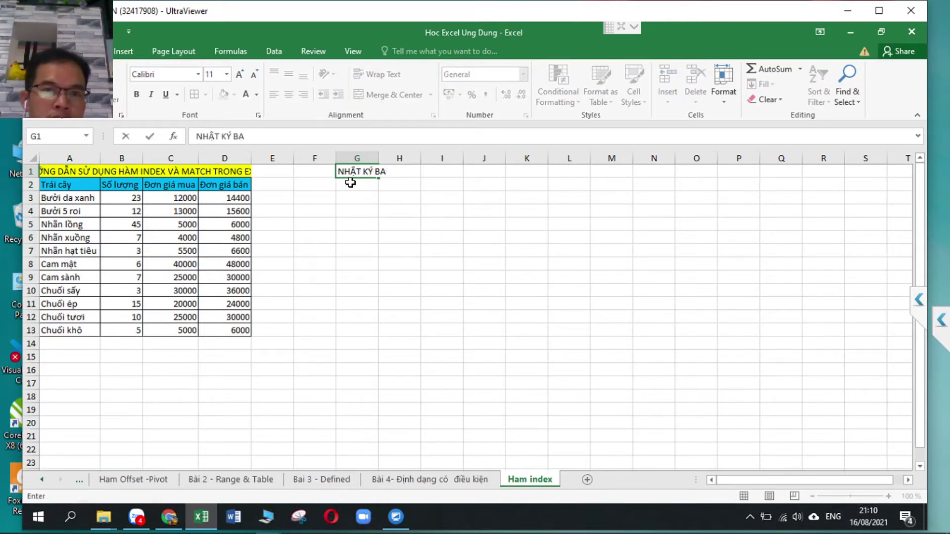
{"action": "type", "text": "BÁN"}
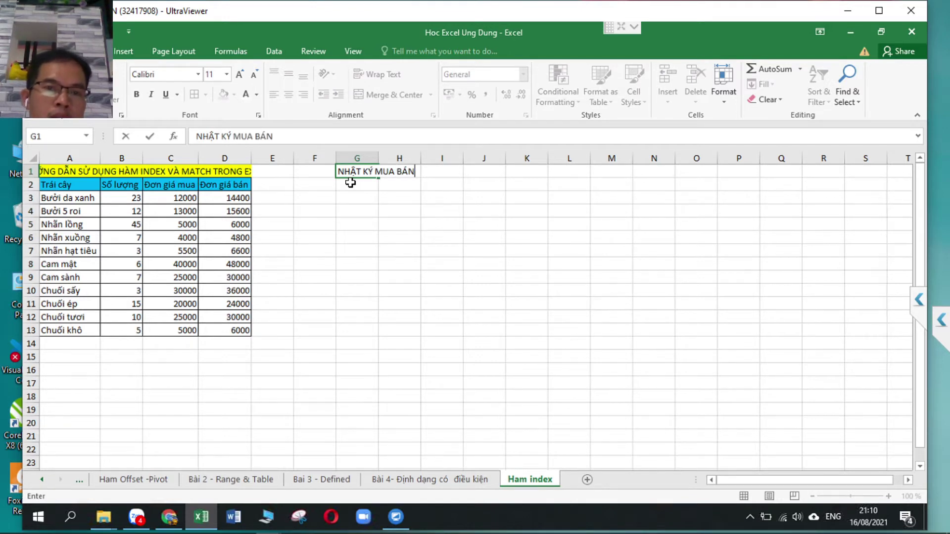
{"action": "type", "text": " HAN"}
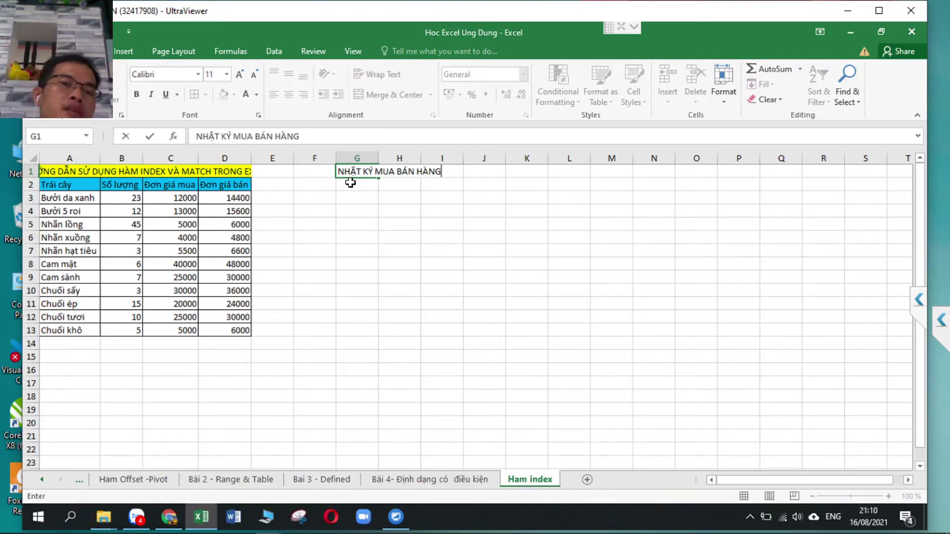
{"action": "key", "text": "Return"}
{"action": "key", "text": "Return"}
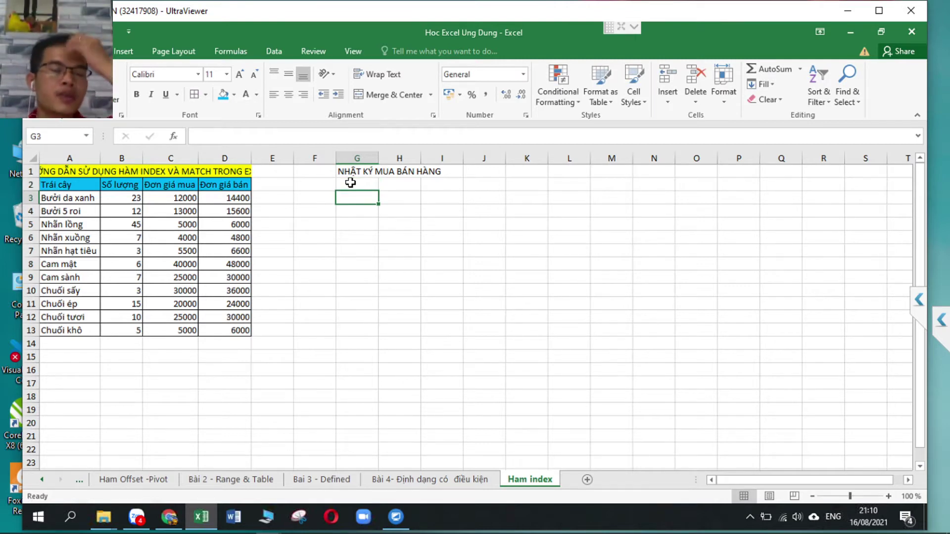
{"action": "left_click", "coordinate": [350, 183]}
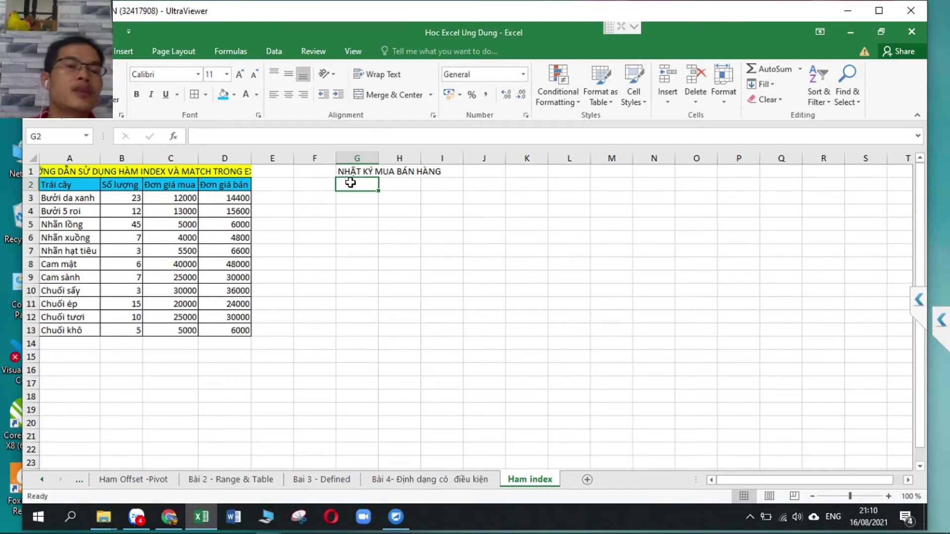
Step: Insert a new column A and give it the header 'Loại' in A2
{"action": "left_click", "coordinate": [62, 158]}
{"action": "right_click", "coordinate": [62, 158]}
{"action": "left_click", "coordinate": [88, 250]}
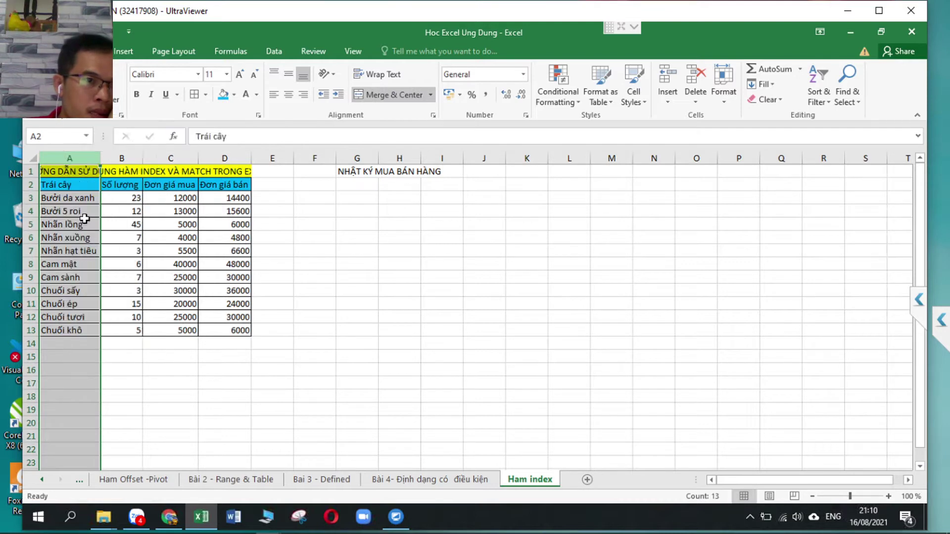
{"action": "left_click", "coordinate": [67, 190]}
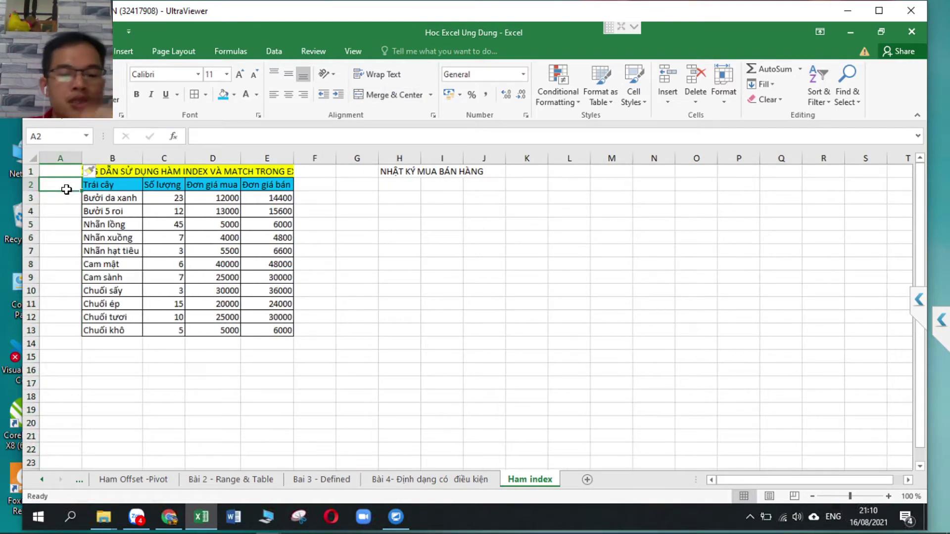
{"action": "type", "text": "Loại"}
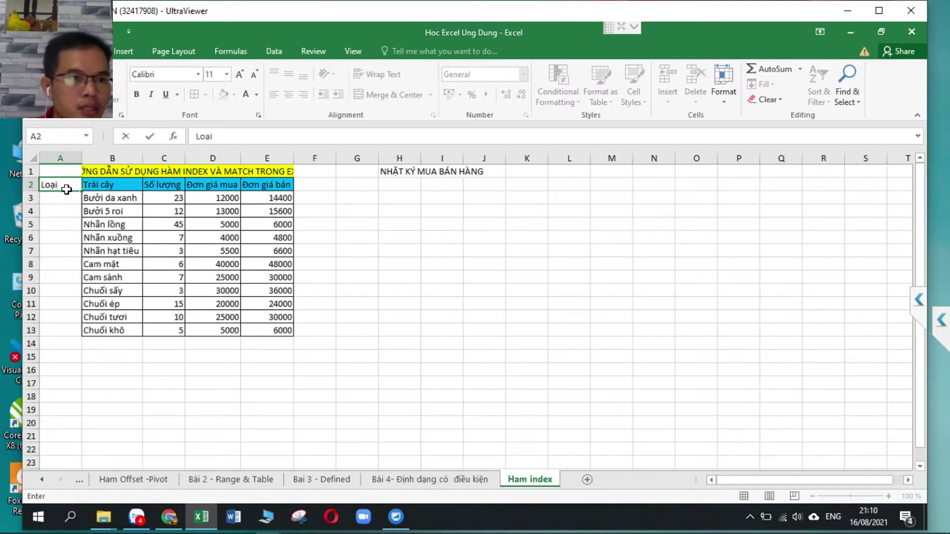
{"action": "key", "text": "Return"}
Step: Fill A3:A7 with categories: Bưởi twice, then Nhẫn three times
{"action": "type", "text": "Bu"}
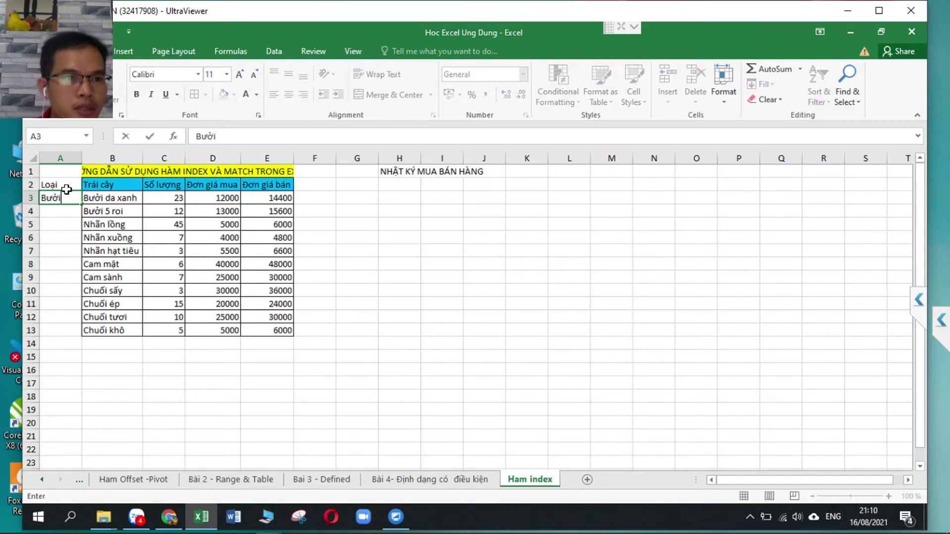
{"action": "key", "text": "Return"}
{"action": "type", "text": "Bưởi"}
{"action": "key", "text": "Return"}
{"action": "type", "text": "Nha"}
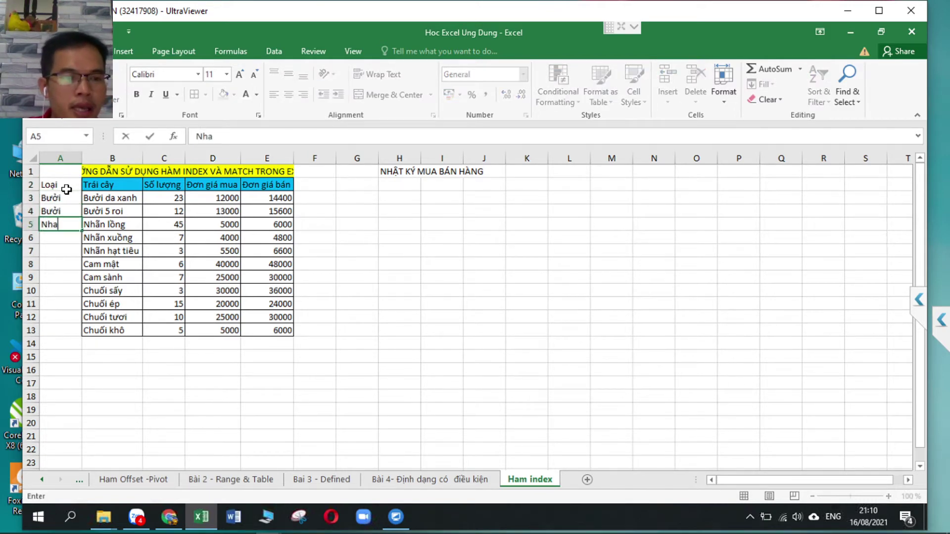
{"action": "type", "text": "ẫn"}
{"action": "key", "text": "Return"}
{"action": "type", "text": "Nhãn"}
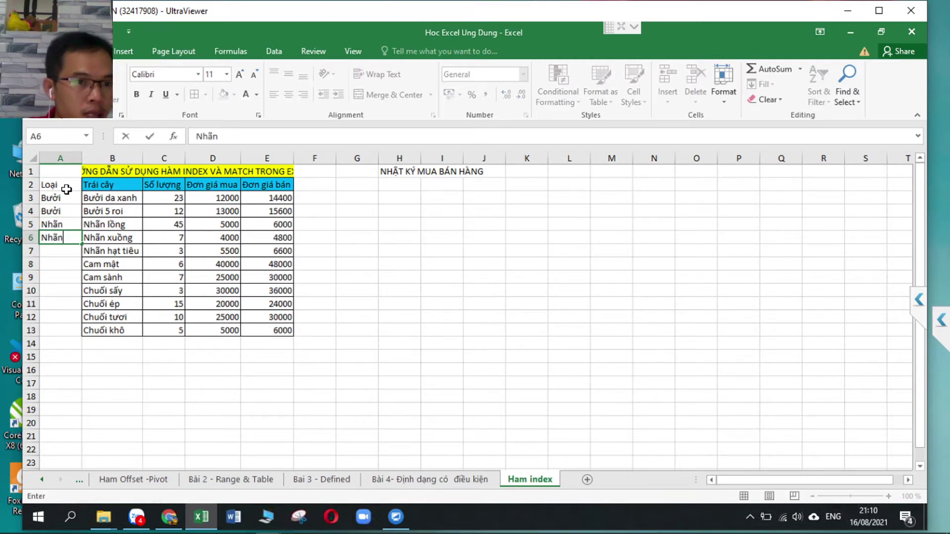
{"action": "key", "text": "Return"}
{"action": "type", "text": "Nh"}
{"action": "key", "text": "Return"}
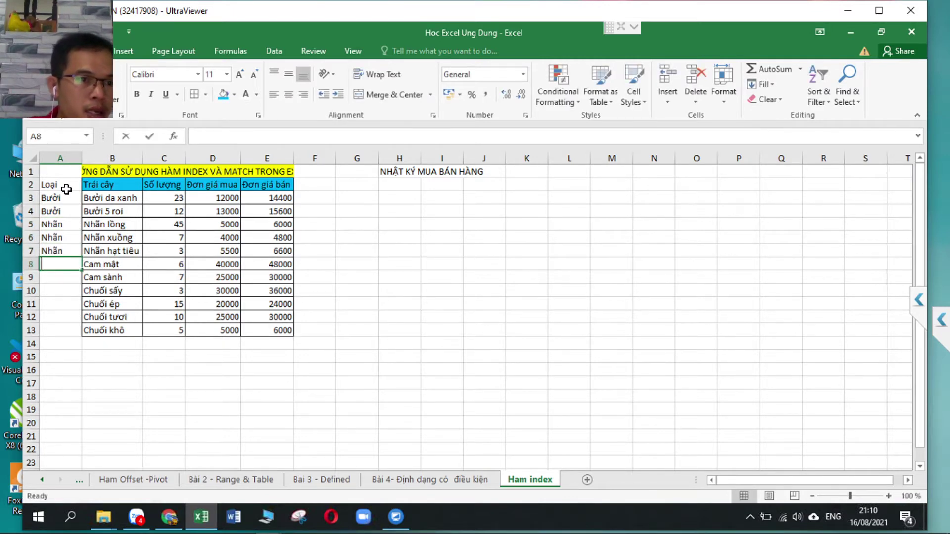
Step: Fill A8:A12 with categories: Cam twice, then Chuối three times
{"action": "type", "text": "Cam"}
{"action": "key", "text": "Return"}
{"action": "type", "text": "C"}
{"action": "key", "text": "Return"}
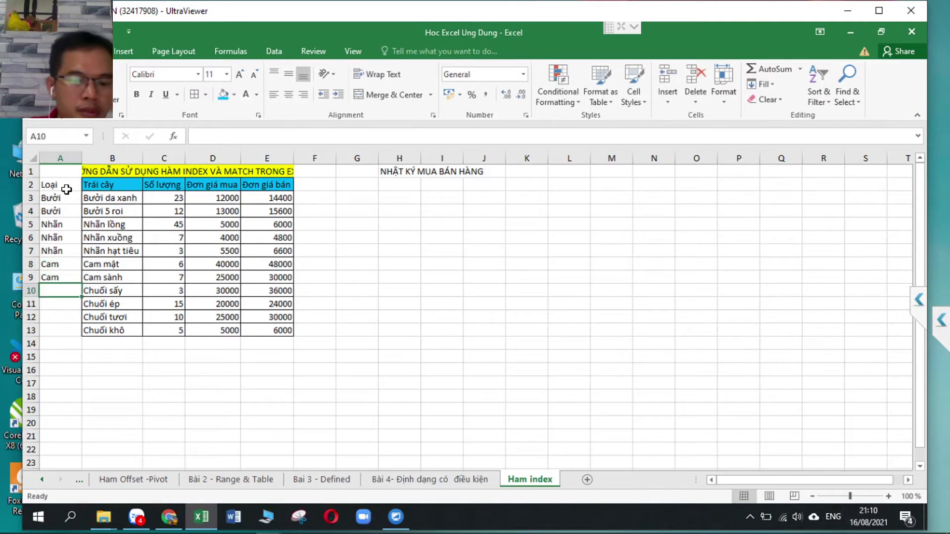
{"action": "type", "text": "Chuối"}
{"action": "key", "text": "Return"}
{"action": "type", "text": "Ch"}
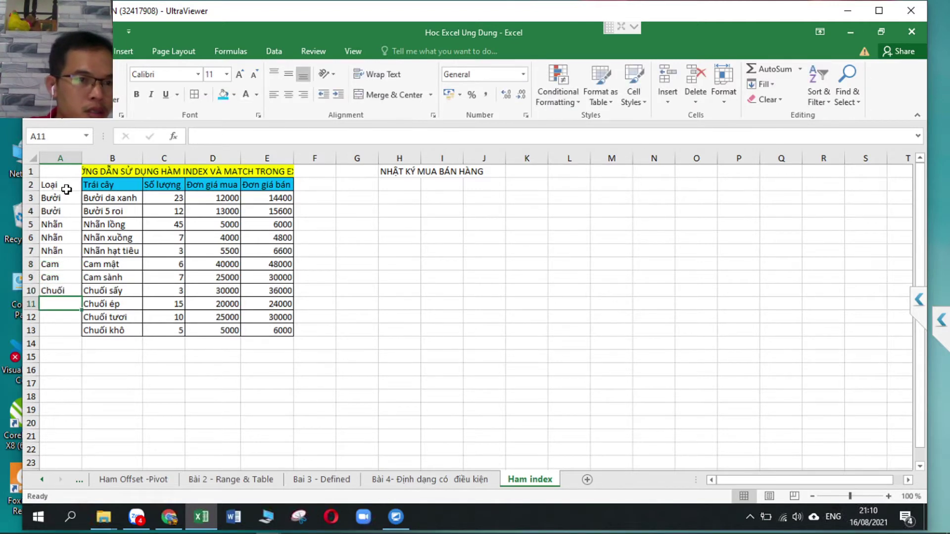
{"action": "key", "text": "Return"}
{"action": "type", "text": "Chuối"}
{"action": "key", "text": "Return"}
Step: Apply All Borders to the whole table A2:E13
{"action": "type", "text": "Ch"}
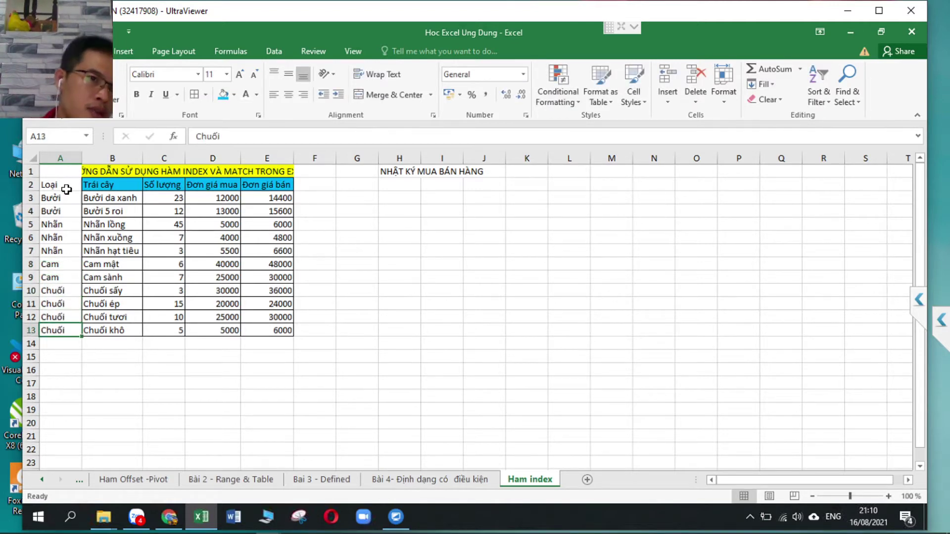
{"action": "mouse_move", "coordinate": [66, 190]}
{"action": "left_mouse_down"}
{"action": "mouse_move", "coordinate": [251, 329]}
{"action": "mouse_move", "coordinate": [278, 331]}
{"action": "left_mouse_up"}
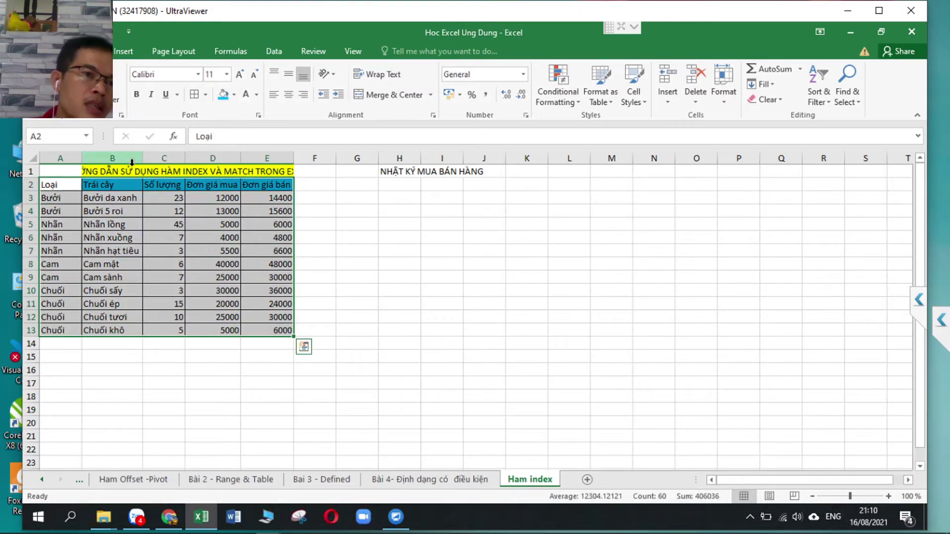
{"action": "left_click", "coordinate": [132, 187]}
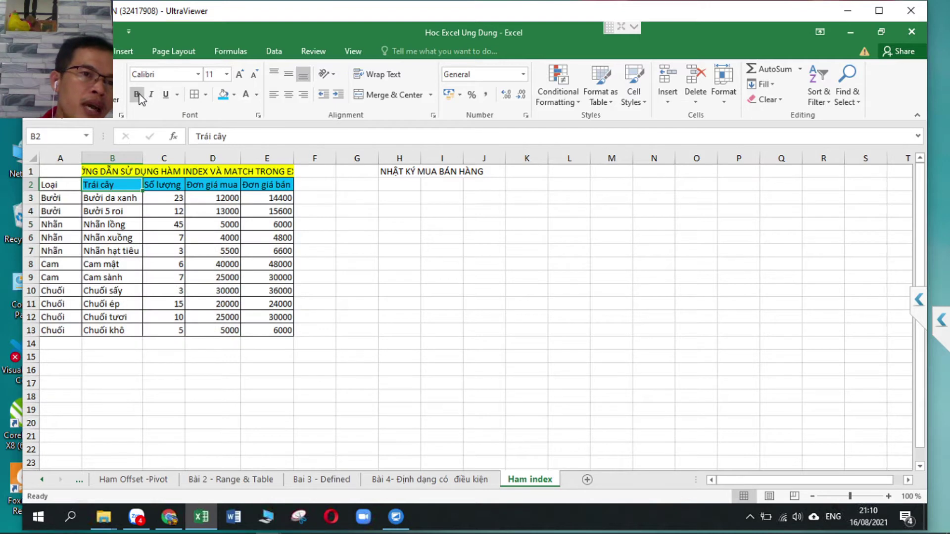
Step: Copy the Trái cây header's bold blue formatting onto the Loại header in A2
{"action": "left_click", "coordinate": [68, 185]}
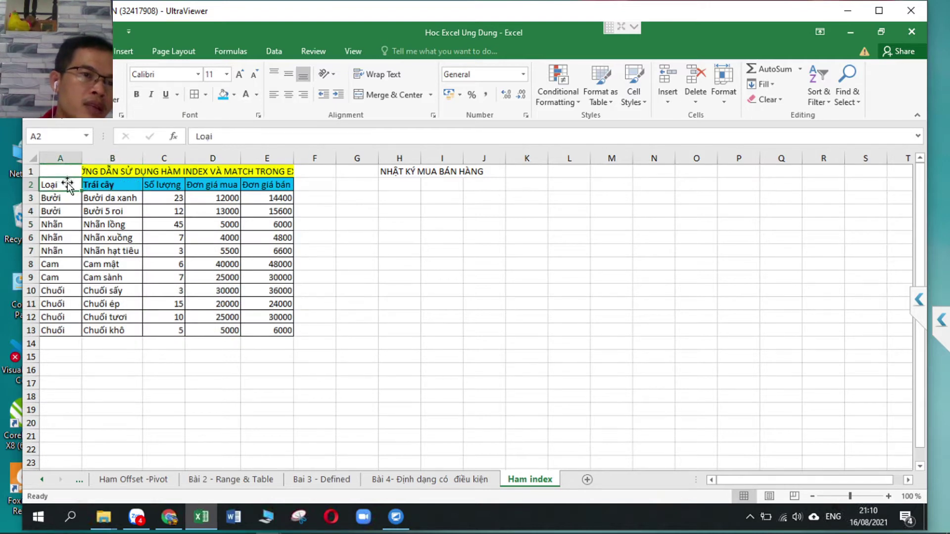
{"action": "left_click", "coordinate": [110, 187]}
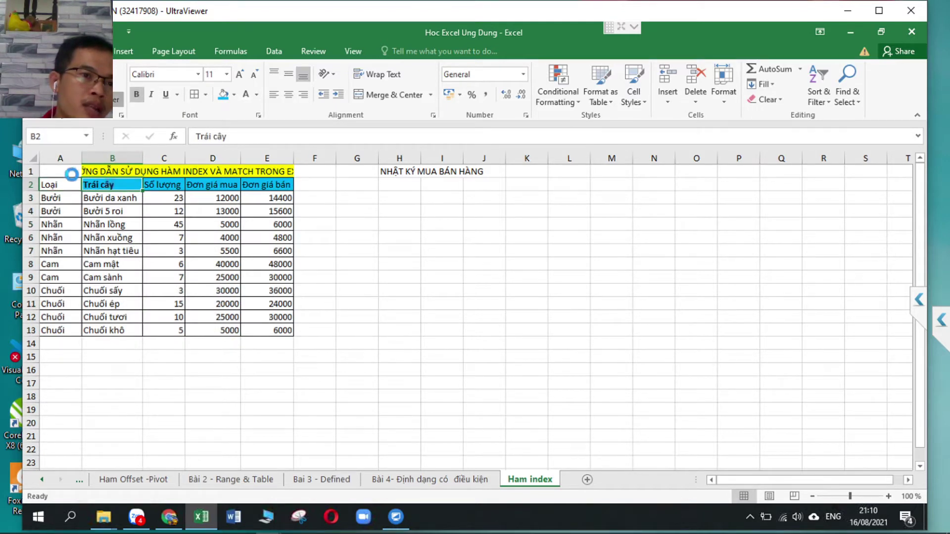
{"action": "left_click", "coordinate": [69, 184]}
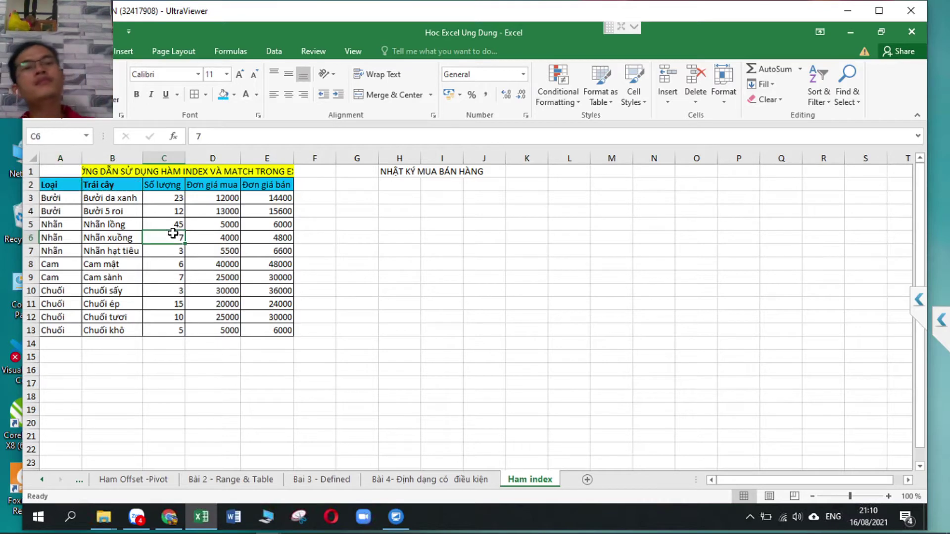
{"action": "left_click", "coordinate": [83, 167]}
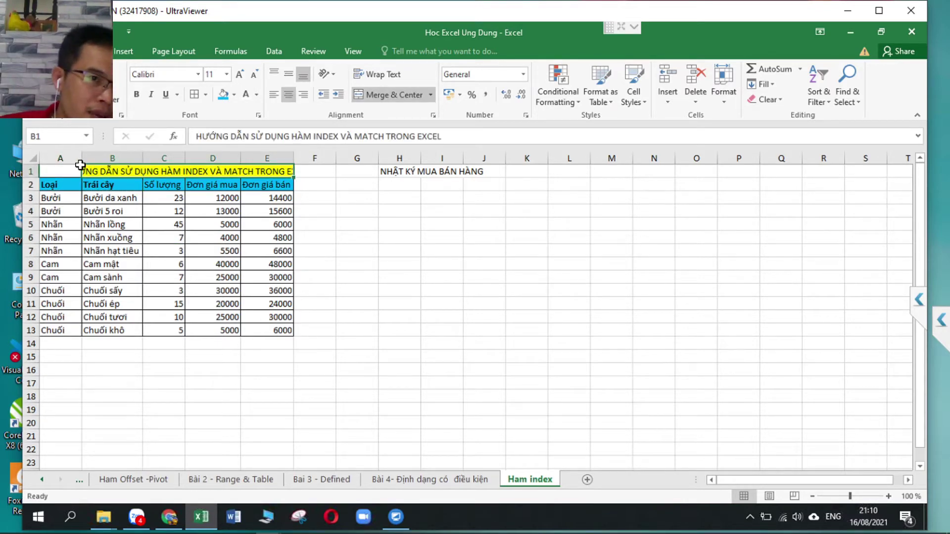
Step: Re-merge the yellow title so it is centred across A1:E1
{"action": "left_click_drag", "start_coordinate": [40, 169], "coordinate": [159, 171]}
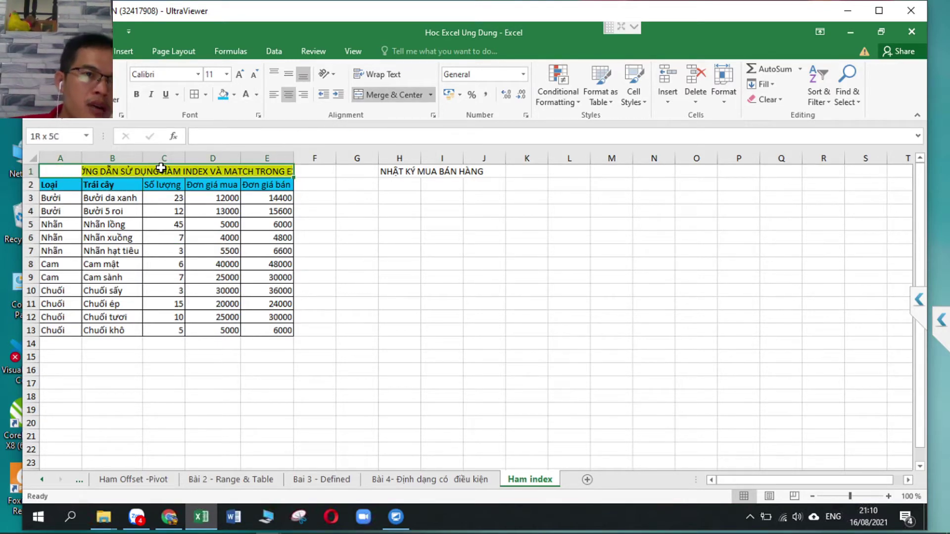
{"action": "left_click", "coordinate": [371, 96]}
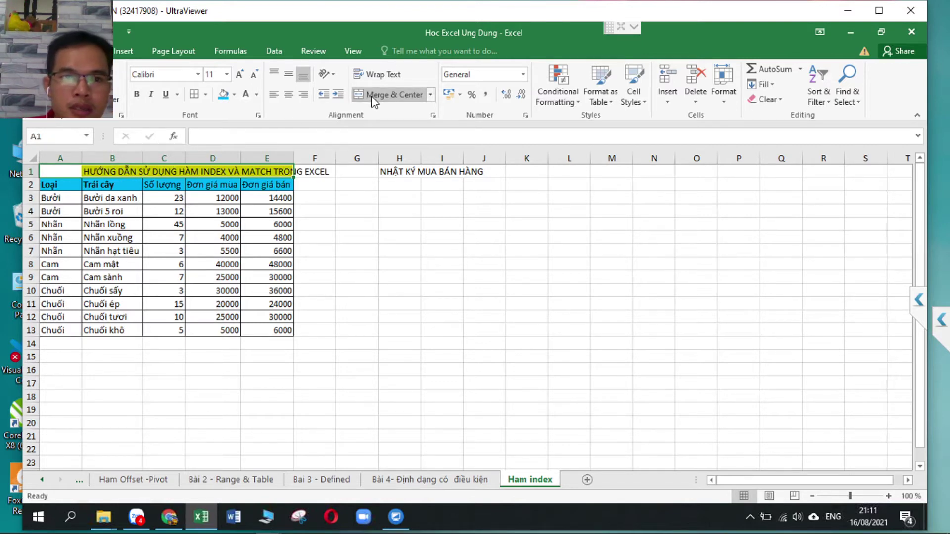
{"action": "left_click", "coordinate": [372, 97]}
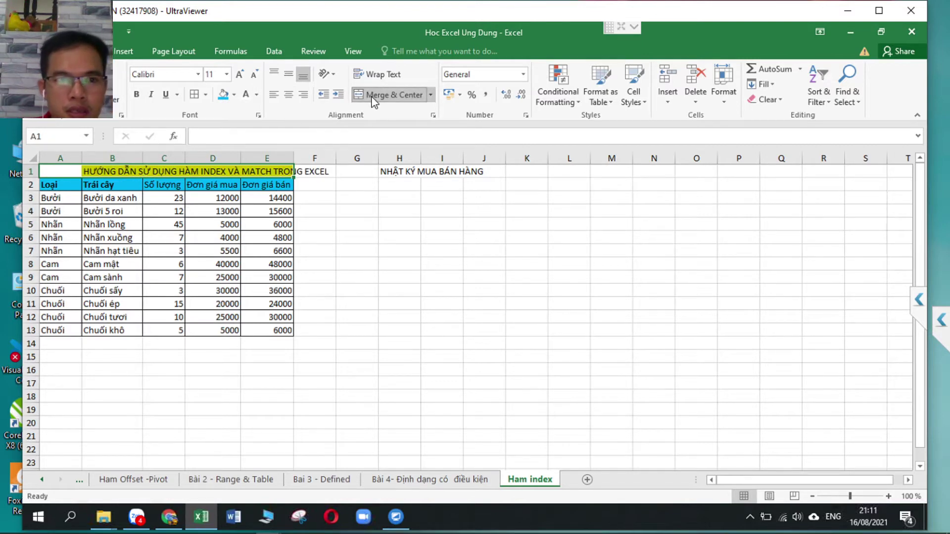
{"action": "left_click", "coordinate": [379, 221]}
{"action": "left_click", "coordinate": [397, 194]}
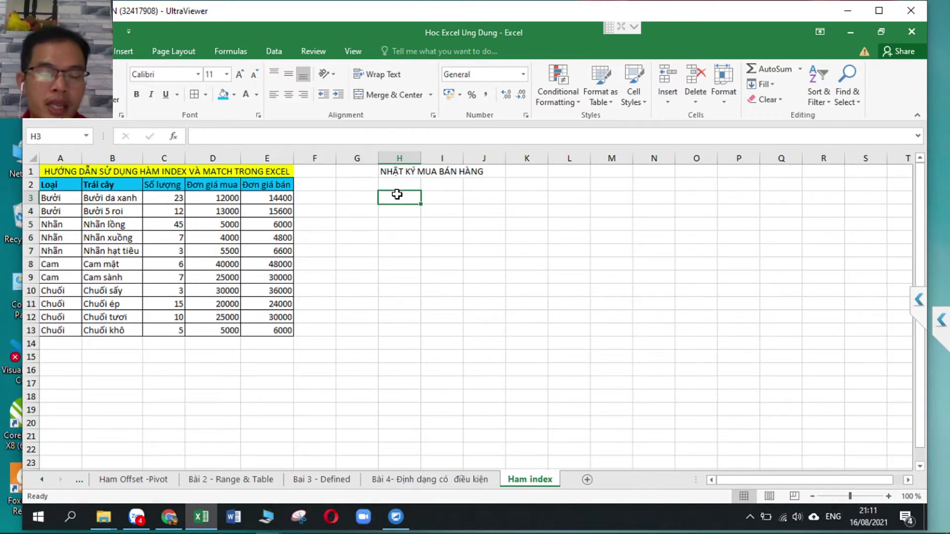
{"action": "type", "text": "L"}
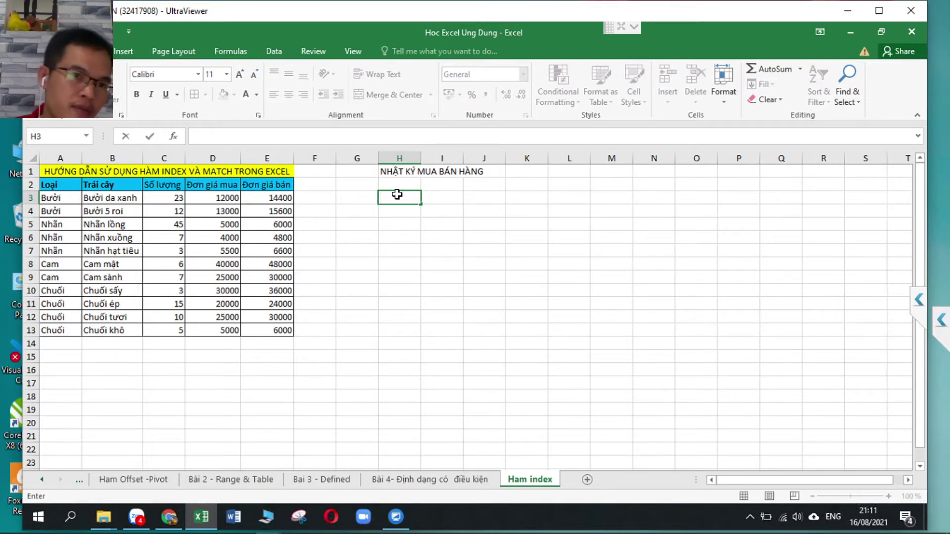
Step: Rename the Trái cây header to Sản phẩm and add log headers Sản phẩm and Loại
{"action": "left_click", "coordinate": [122, 184]}
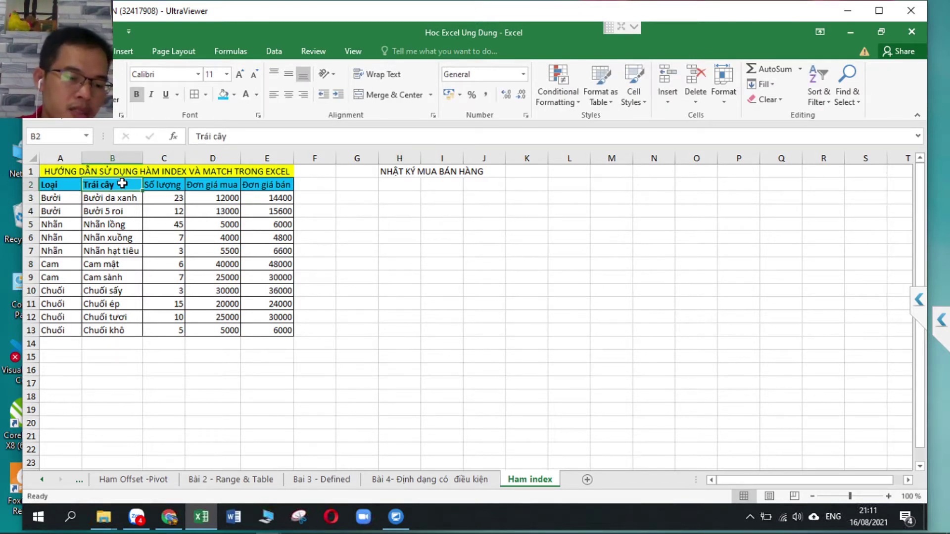
{"action": "type", "text": "San"}
{"action": "key", "text": "Tab"}
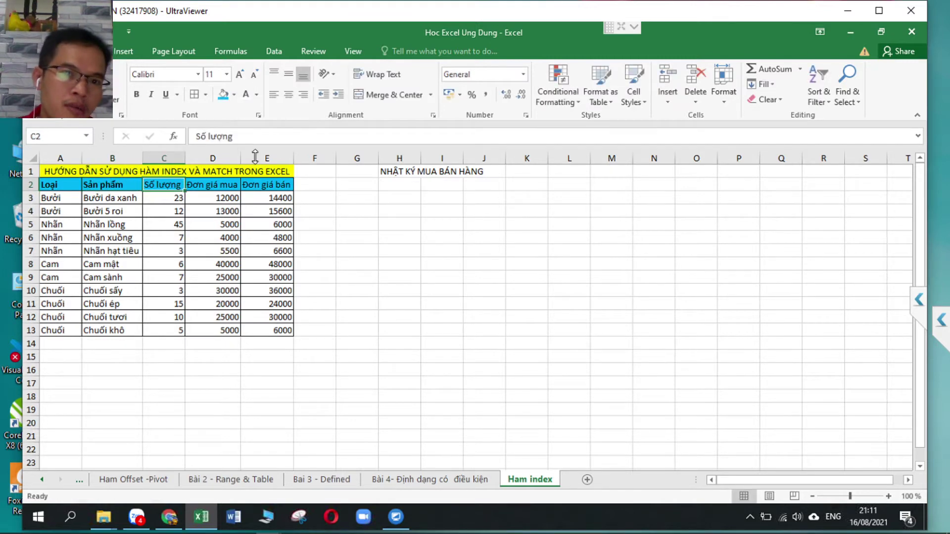
{"action": "left_click", "coordinate": [393, 188]}
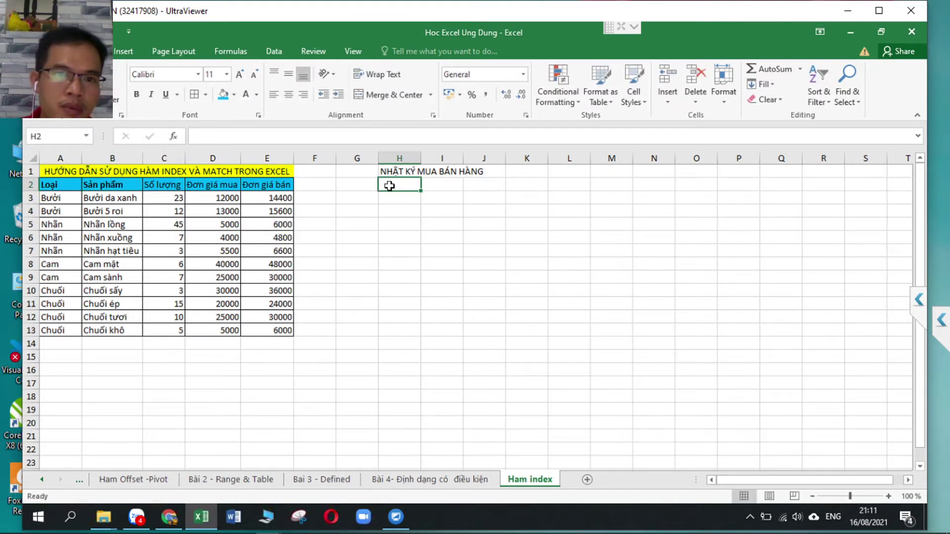
{"action": "type", "text": "Sản pha"}
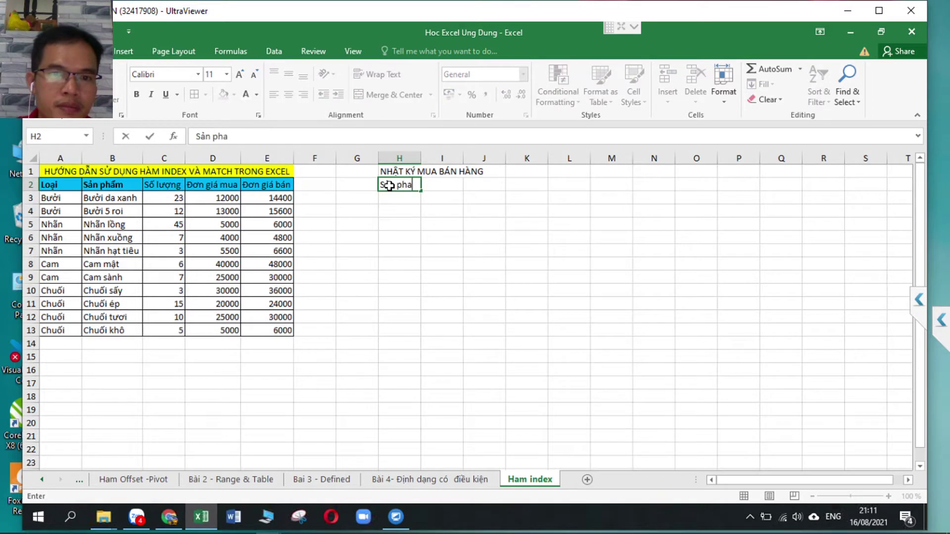
{"action": "type", "text": "r"}
{"action": "key", "text": "Tab"}
{"action": "type", "text": "Lo"}
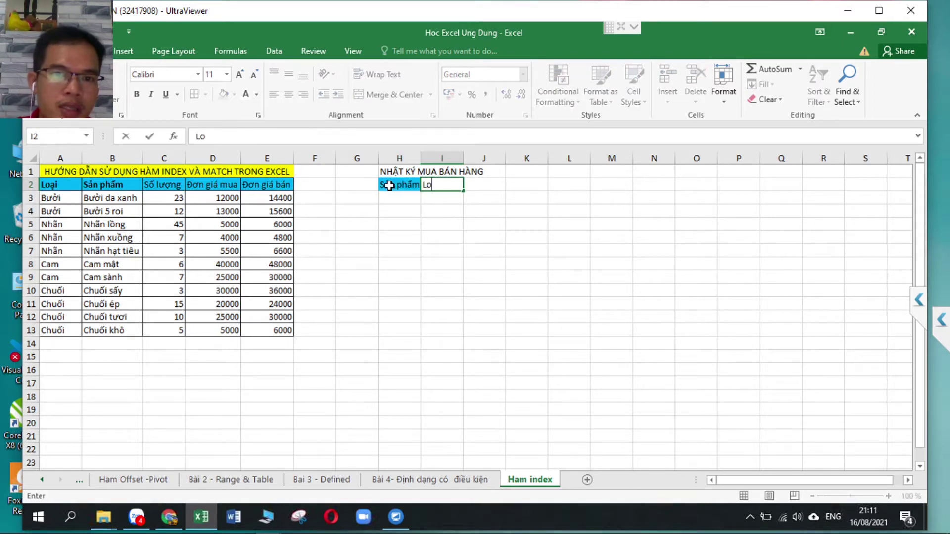
{"action": "key", "text": "Tab"}
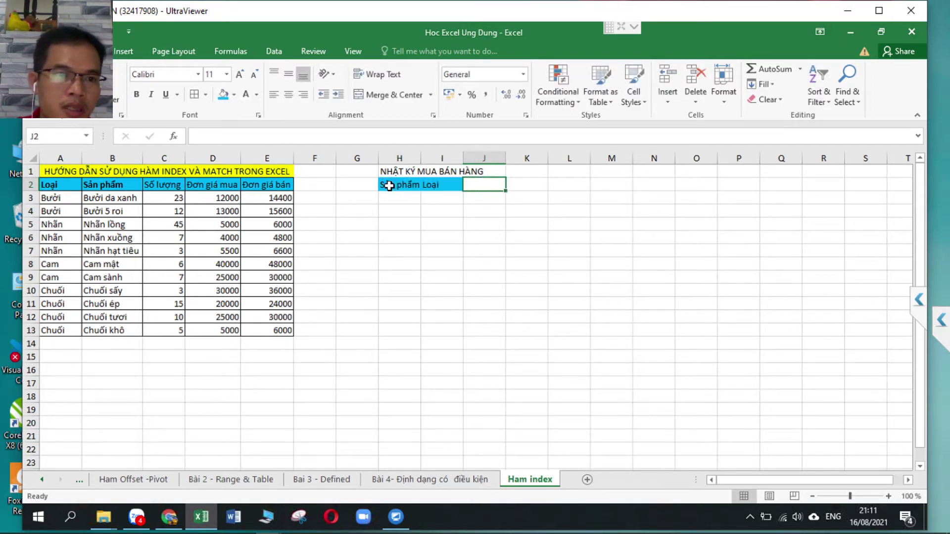
Step: Delete the Số lượng column C from the fruit table
{"action": "left_click", "coordinate": [165, 158]}
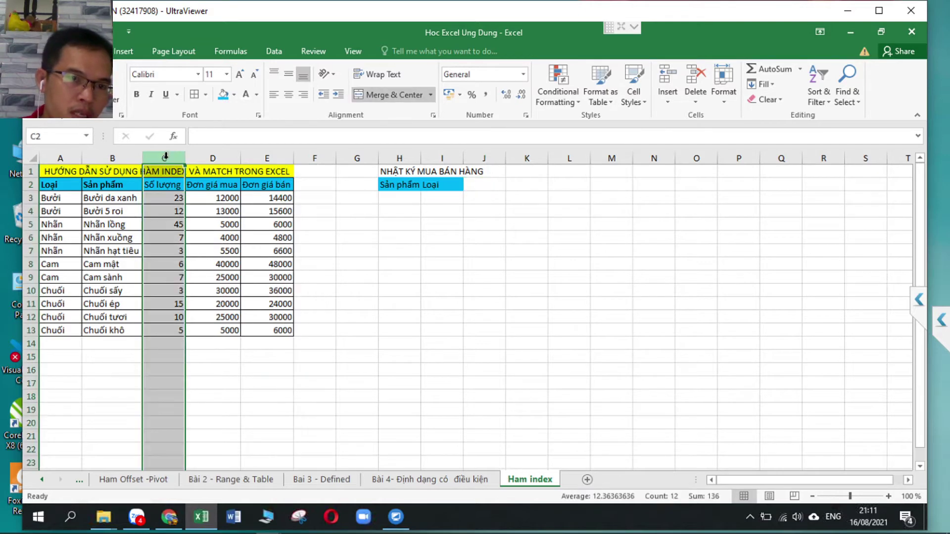
{"action": "right_click", "coordinate": [166, 157]}
{"action": "left_click", "coordinate": [214, 267]}
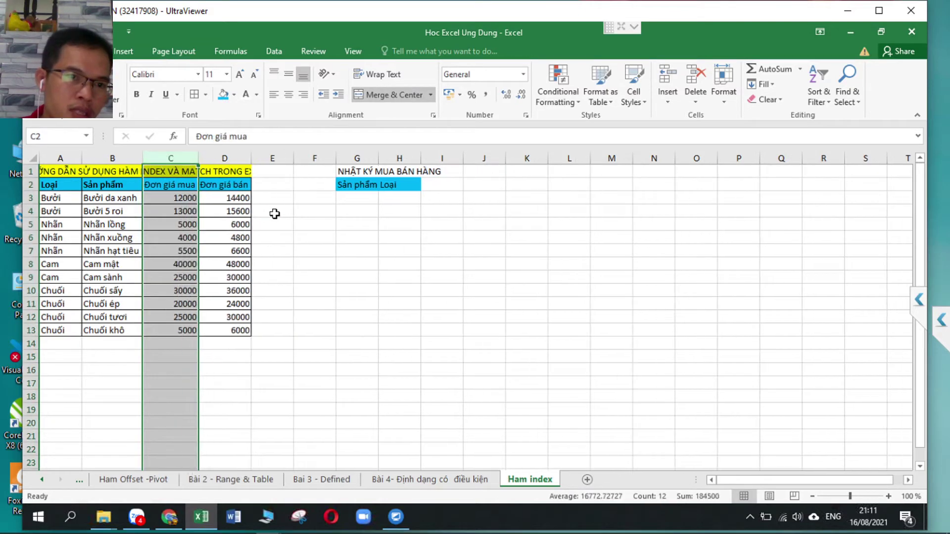
{"action": "left_click", "coordinate": [225, 211]}
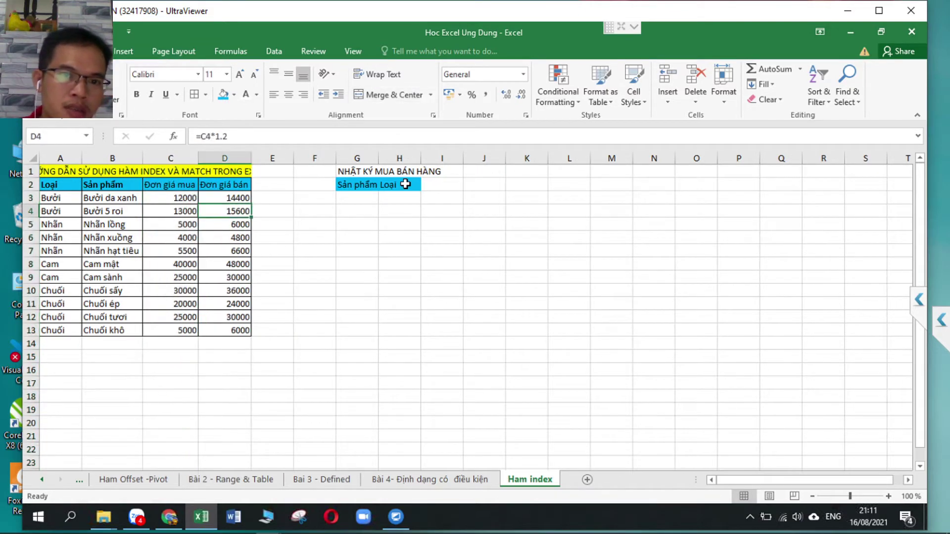
Step: Replace the wrong entry in I2 with the header 'Số lượng'
{"action": "left_click", "coordinate": [405, 184]}
{"action": "left_click", "coordinate": [450, 185]}
{"action": "key", "text": "BackSpace"}
{"action": "type", "text": "Đơ"}
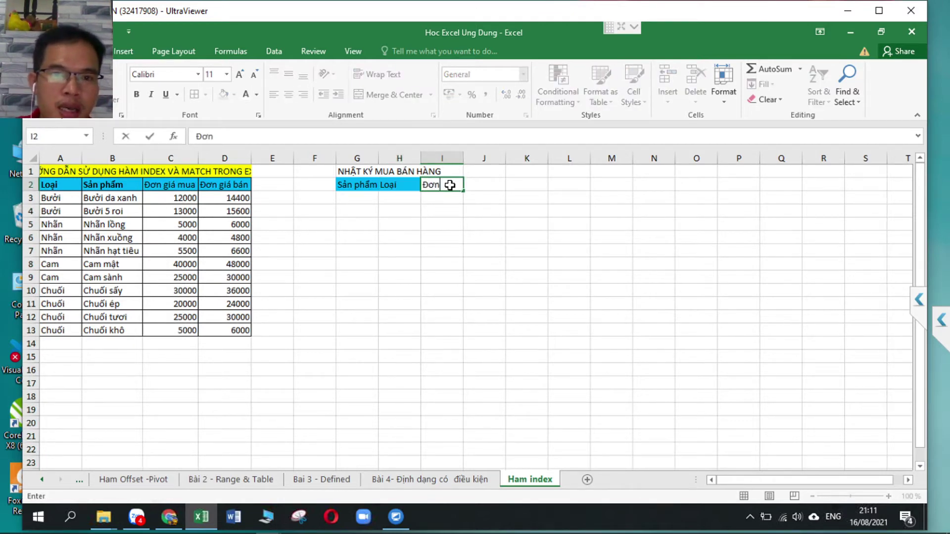
{"action": "key", "text": "BackSpace"}
{"action": "key", "text": "BackSpace"}
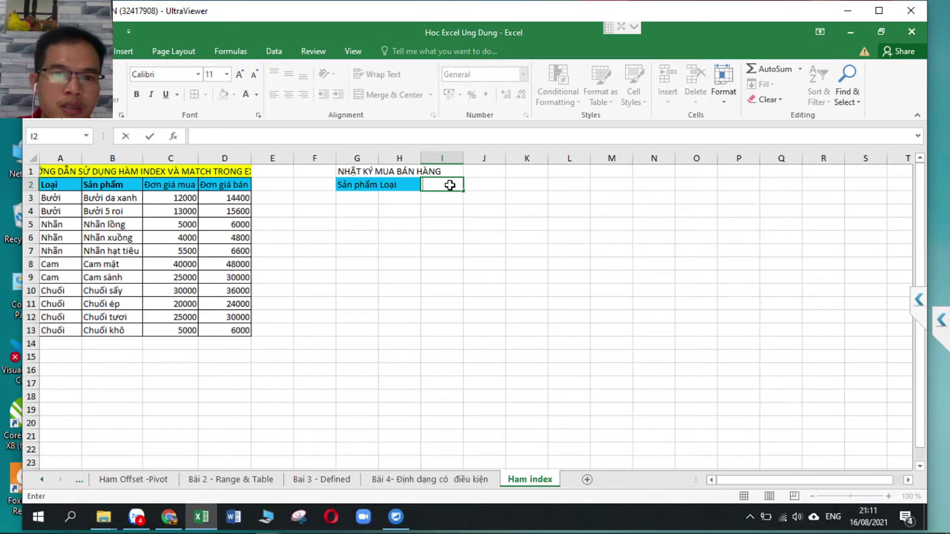
{"action": "type", "text": "S"}
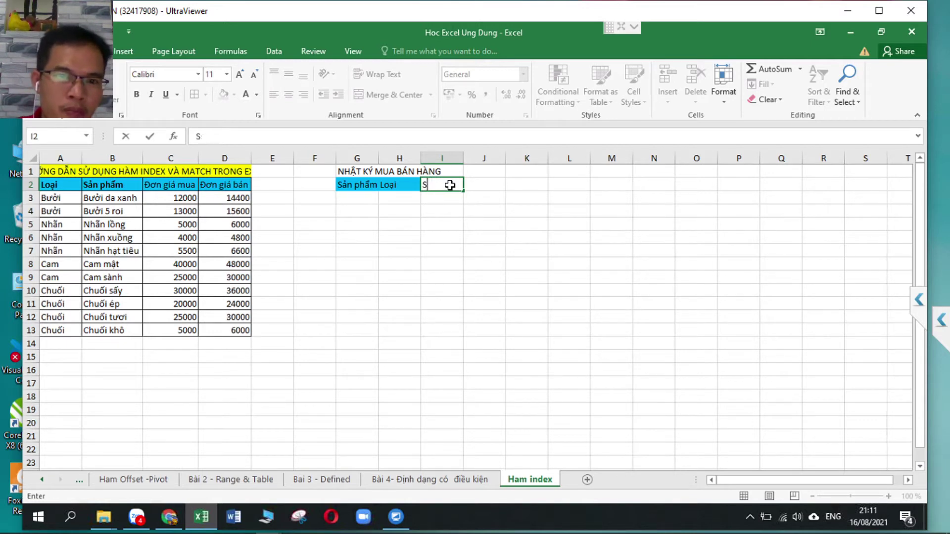
{"action": "type", "text": "soượng"}
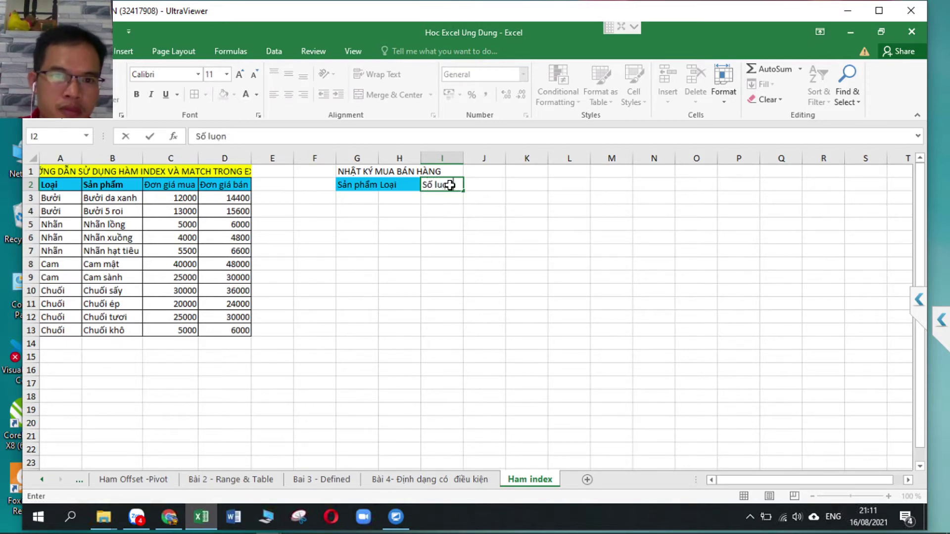
{"action": "key", "text": "Return"}
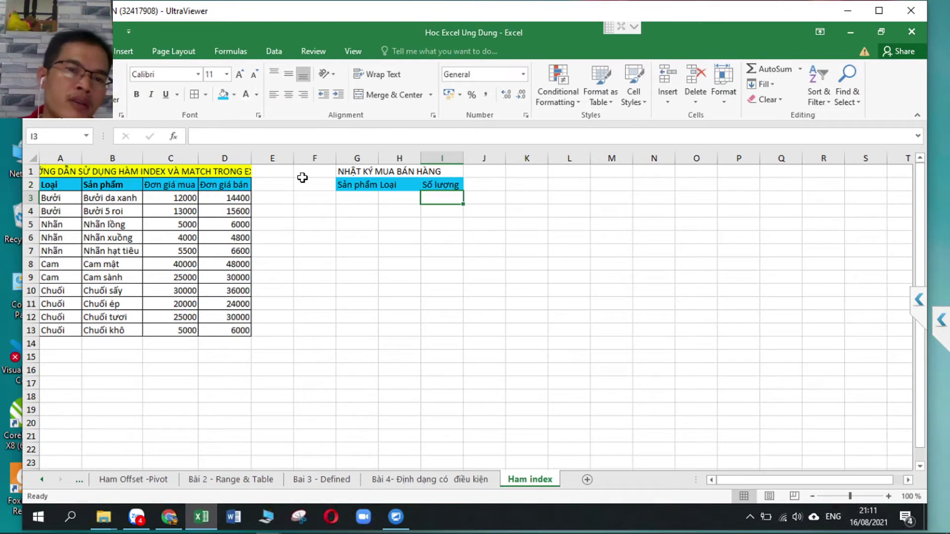
Step: Add the header 'Hạng mục' in F2 with the same blue header style
{"action": "left_click", "coordinate": [320, 184]}
{"action": "type", "text": "Hang mục"}
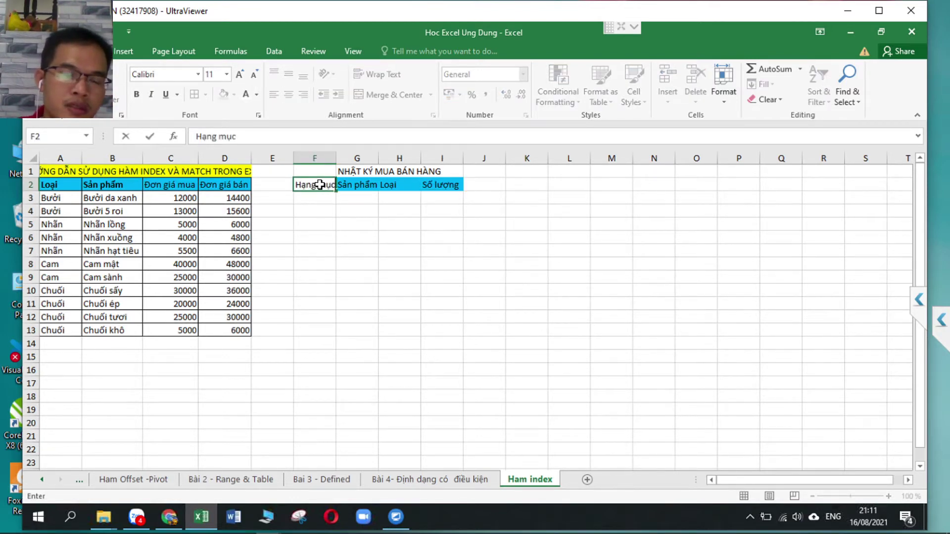
{"action": "left_click", "coordinate": [350, 183]}
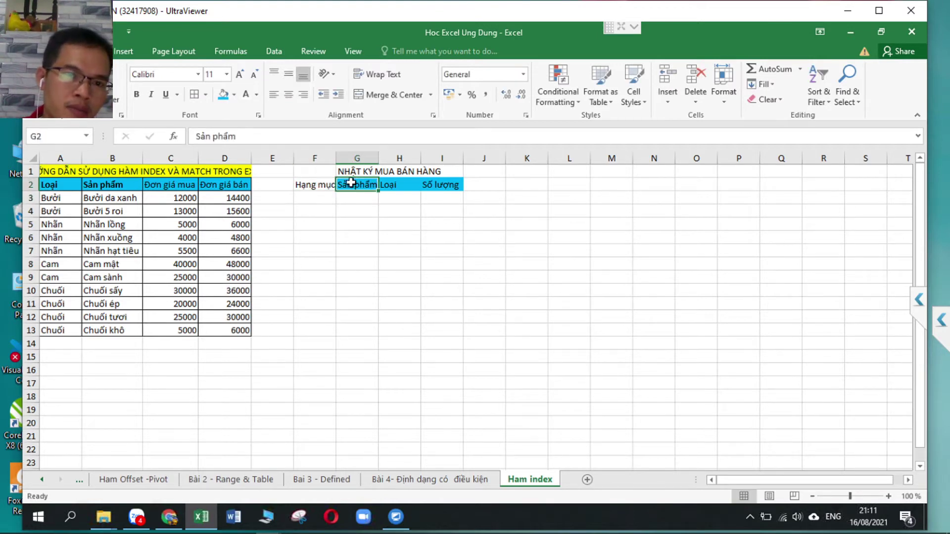
{"action": "left_click", "coordinate": [117, 99]}
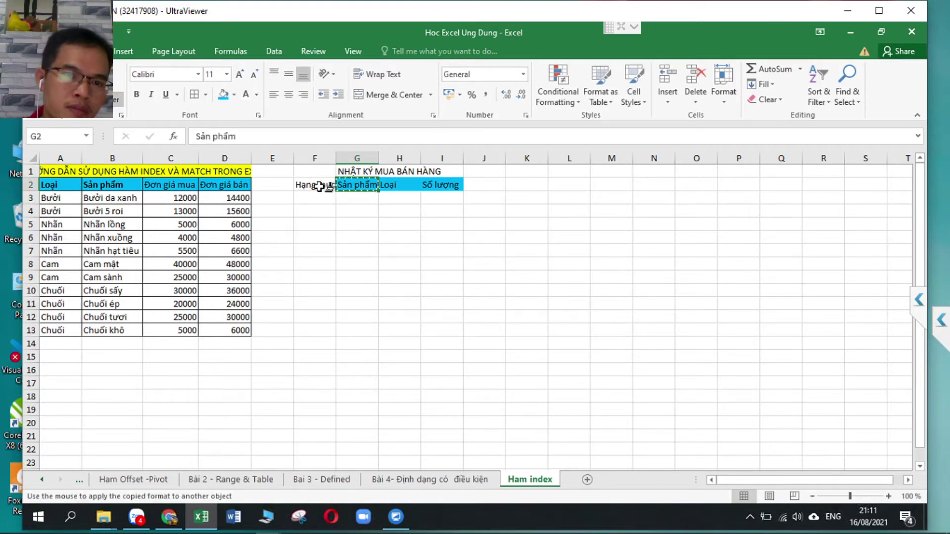
{"action": "left_click", "coordinate": [319, 186]}
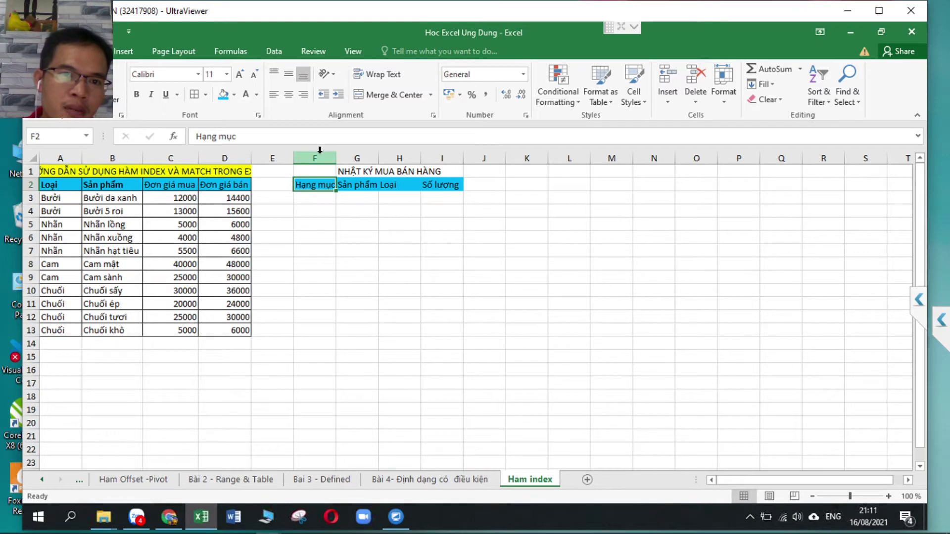
Step: Autofit columns F through I to their contents
{"action": "left_click_drag", "start_coordinate": [319, 157], "coordinate": [432, 158]}
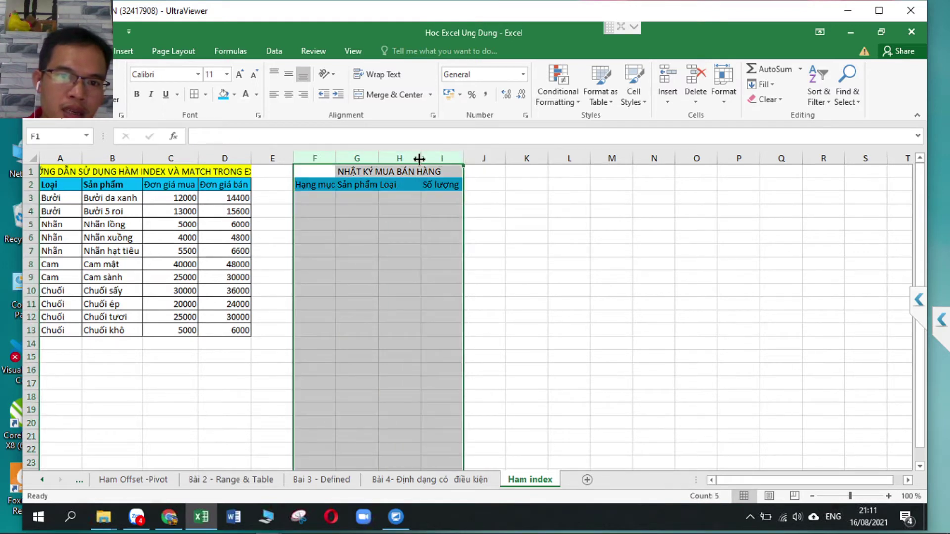
{"action": "double_click", "coordinate": [419, 157]}
{"action": "left_click", "coordinate": [488, 184]}
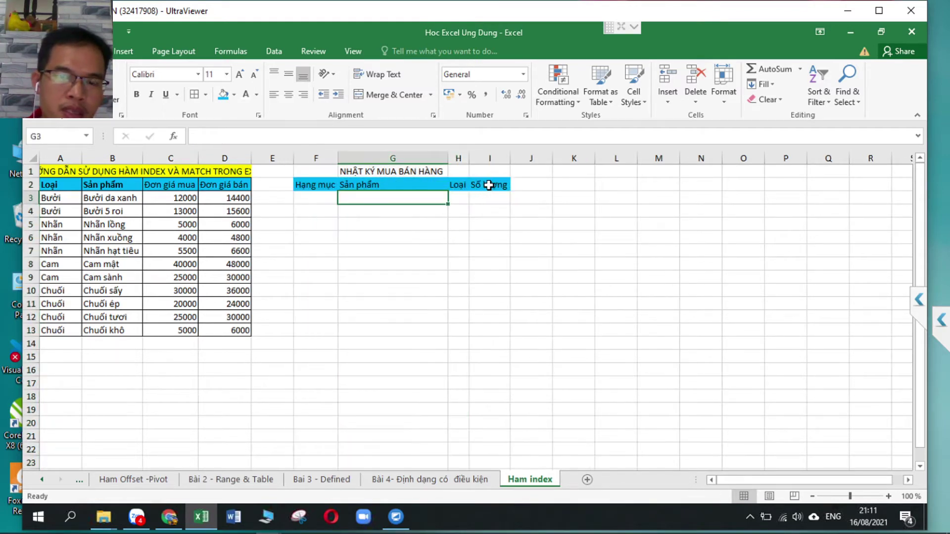
Step: Add headers 'Đơn giá' in J2 and 'Thành tiền' in K2
{"action": "left_click", "coordinate": [520, 184]}
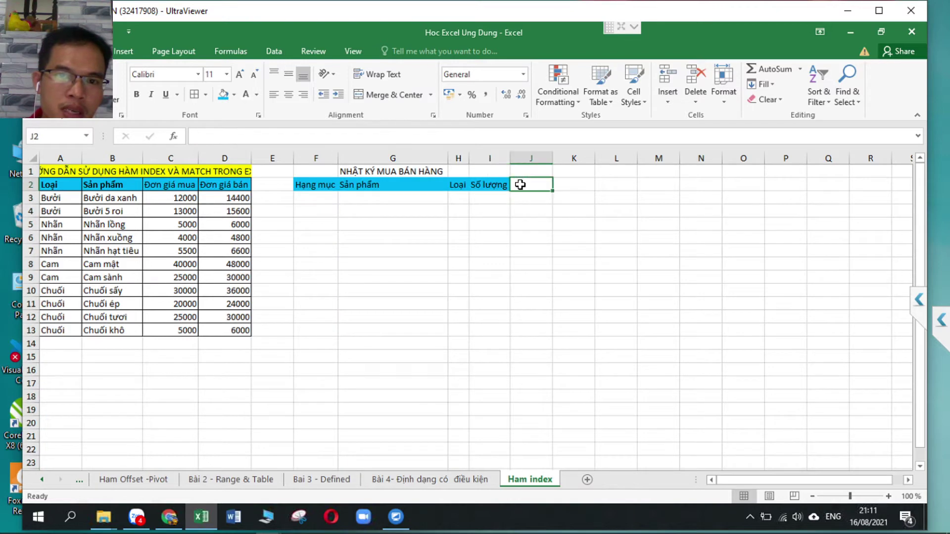
{"action": "type", "text": "Đơn giá"}
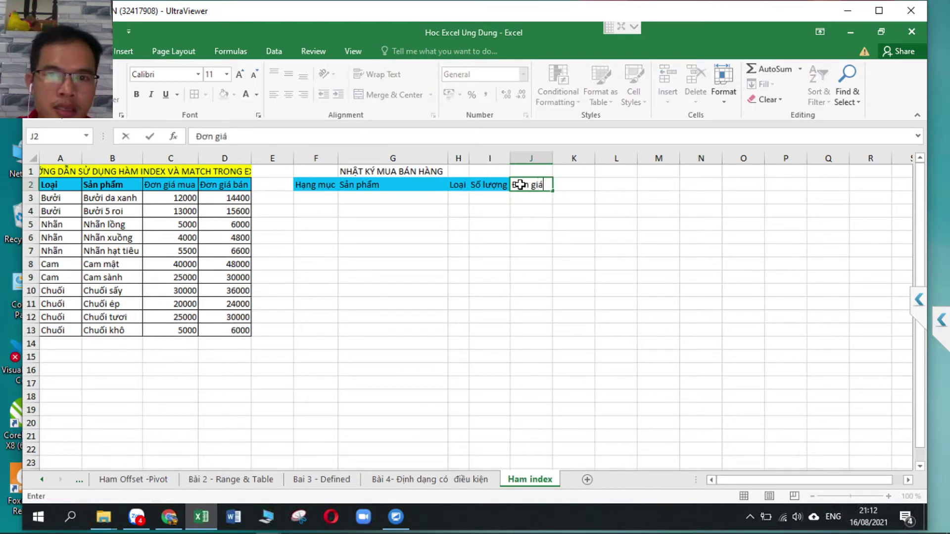
{"action": "key", "text": "Tab"}
{"action": "type", "text": "Thành tiê"}
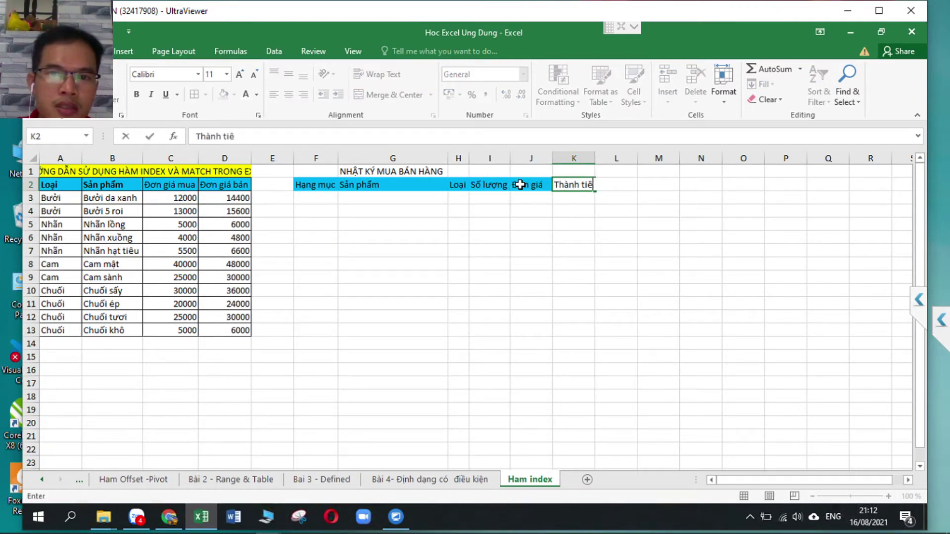
{"action": "type", "text": "n"}
{"action": "key", "text": "Return"}
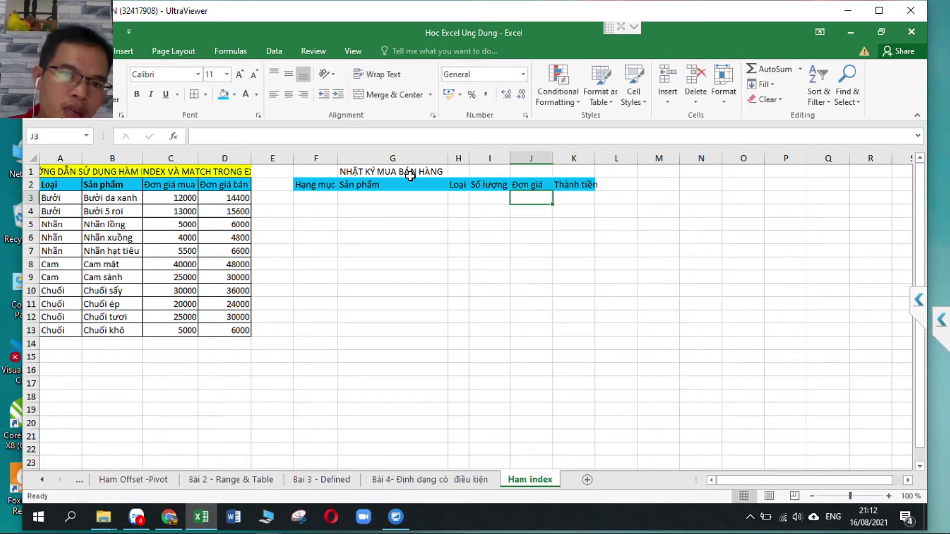
Step: Move the sales log title from G1 to F1
{"action": "mouse_move", "coordinate": [410, 175]}
{"action": "left_mouse_down"}
{"action": "mouse_move", "coordinate": [329, 178]}
{"action": "mouse_move", "coordinate": [356, 171]}
{"action": "left_mouse_up"}
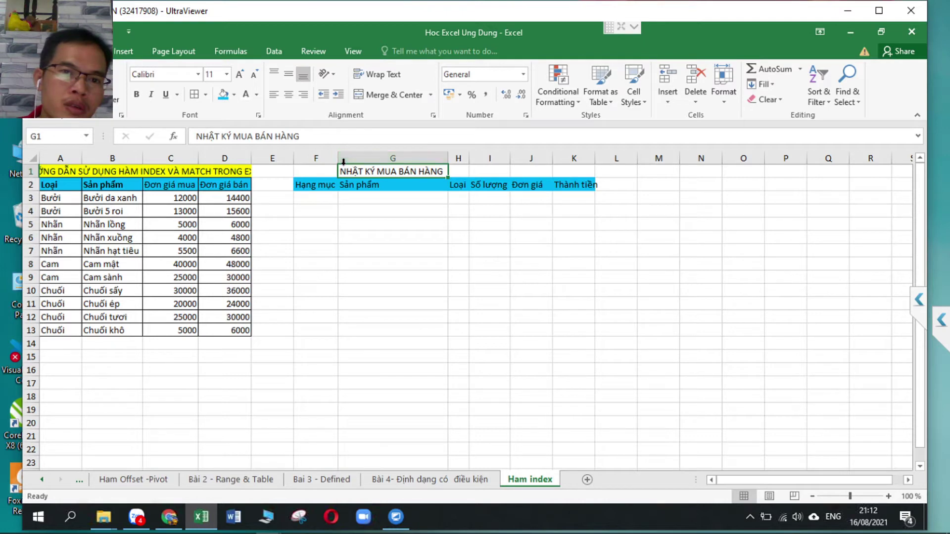
{"action": "left_click_drag", "start_coordinate": [340, 168], "coordinate": [295, 169]}
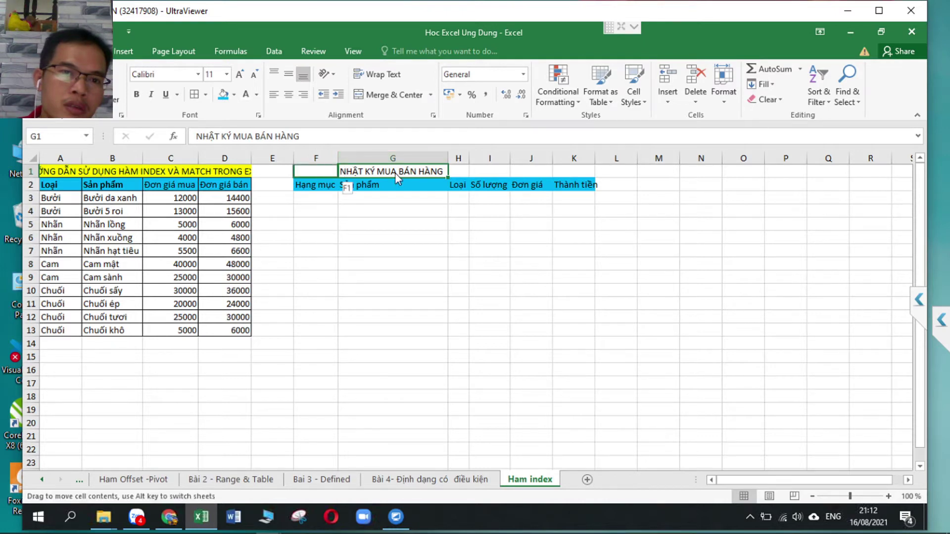
{"action": "left_click", "coordinate": [435, 184]}
{"action": "key", "text": "Right"}
{"action": "key", "text": "Right"}
{"action": "key", "text": "Right"}
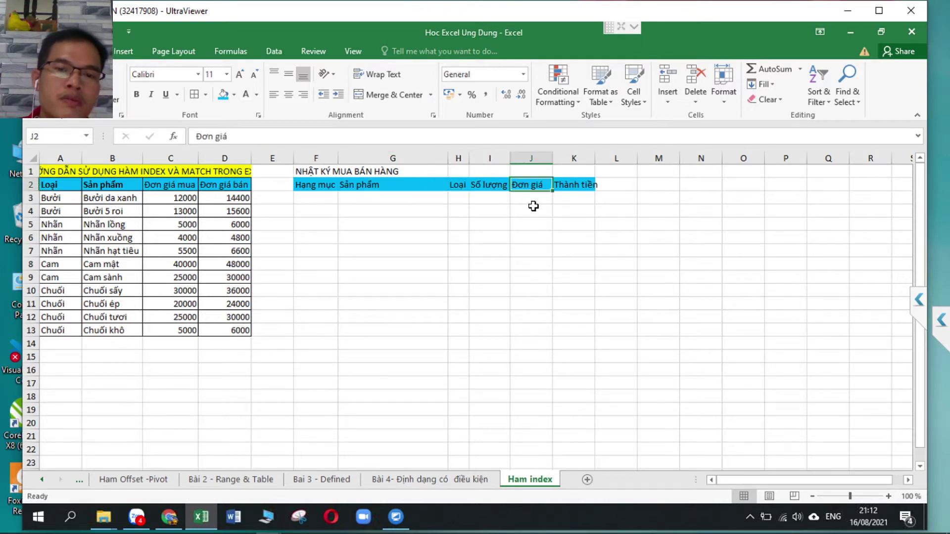
{"action": "left_click", "coordinate": [529, 205]}
{"action": "left_click", "coordinate": [525, 185]}
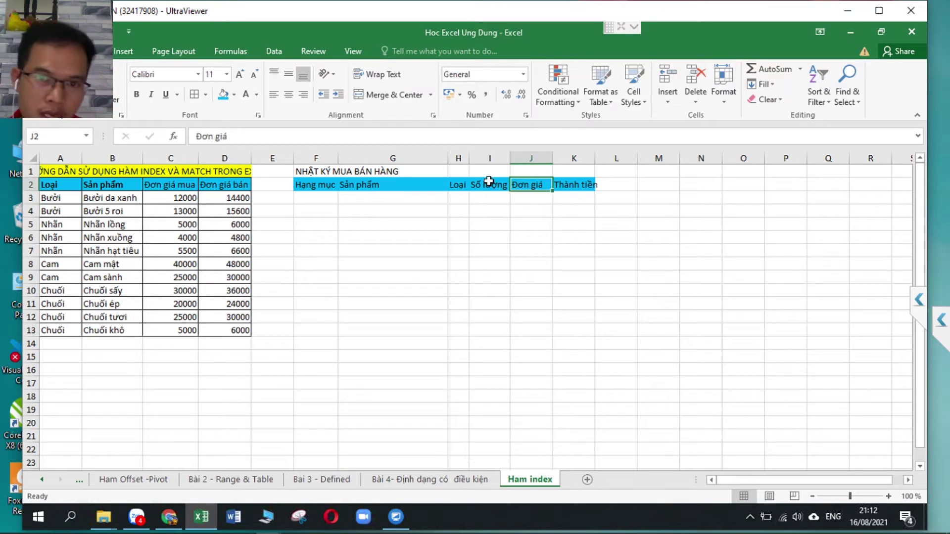
{"action": "key", "text": "Left"}
{"action": "key", "text": "Down"}
{"action": "left_click", "coordinate": [441, 216]}
{"action": "left_click", "coordinate": [574, 208]}
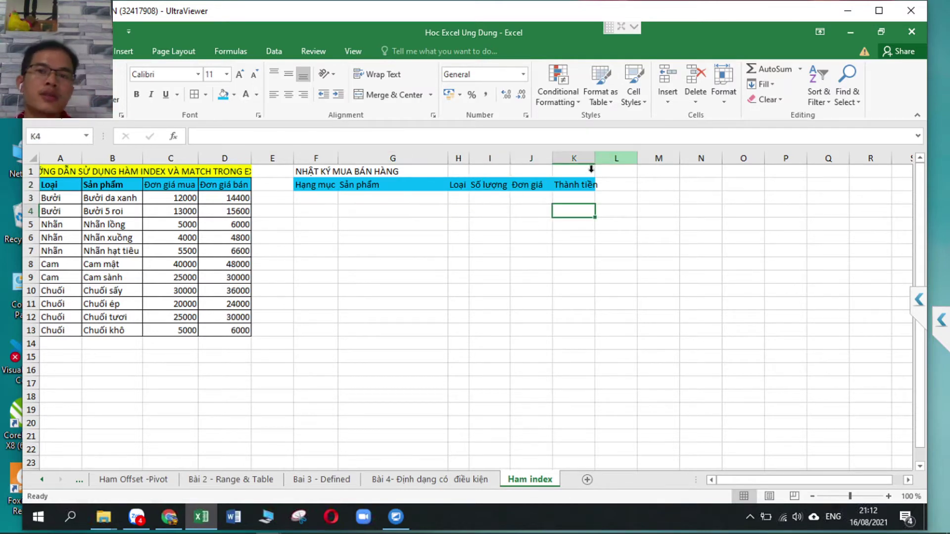
Step: Widen column K for Thành tiền and apply All Borders to F2:K13
{"action": "left_click_drag", "start_coordinate": [588, 155], "coordinate": [593, 155]}
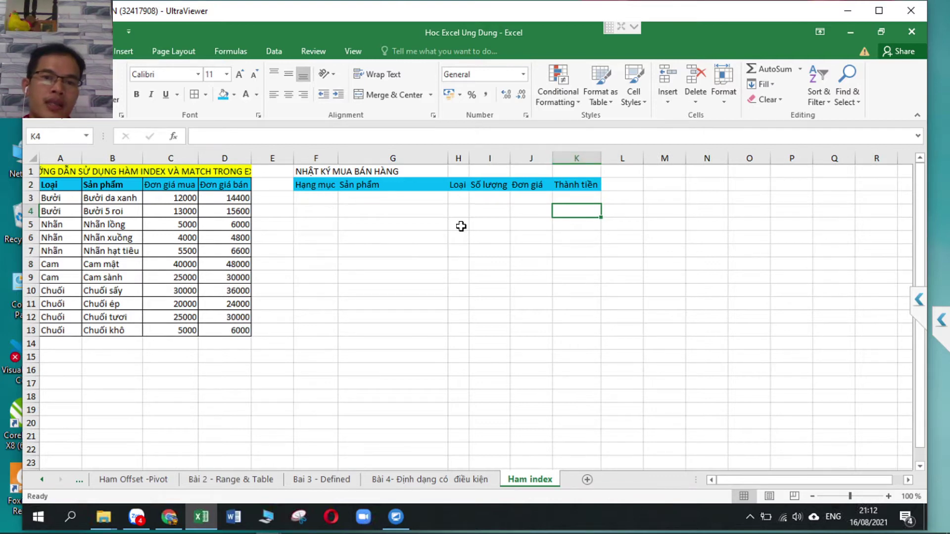
{"action": "left_click_drag", "start_coordinate": [305, 185], "coordinate": [577, 331]}
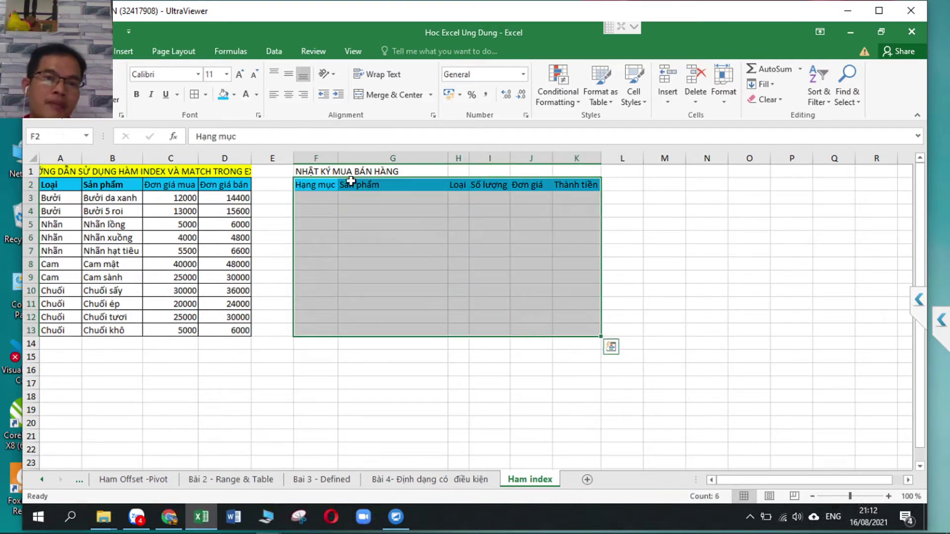
{"action": "left_click", "coordinate": [194, 94]}
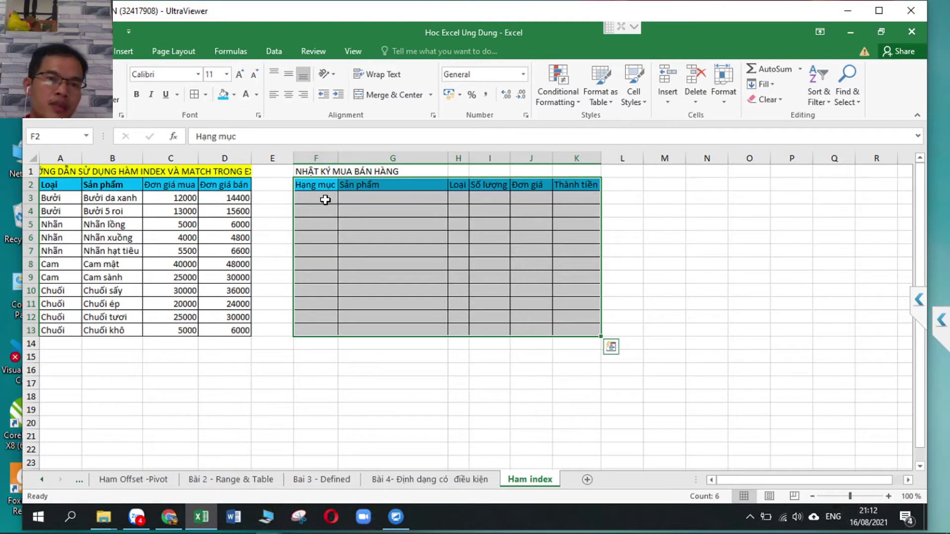
{"action": "left_click_drag", "start_coordinate": [325, 200], "coordinate": [319, 338]}
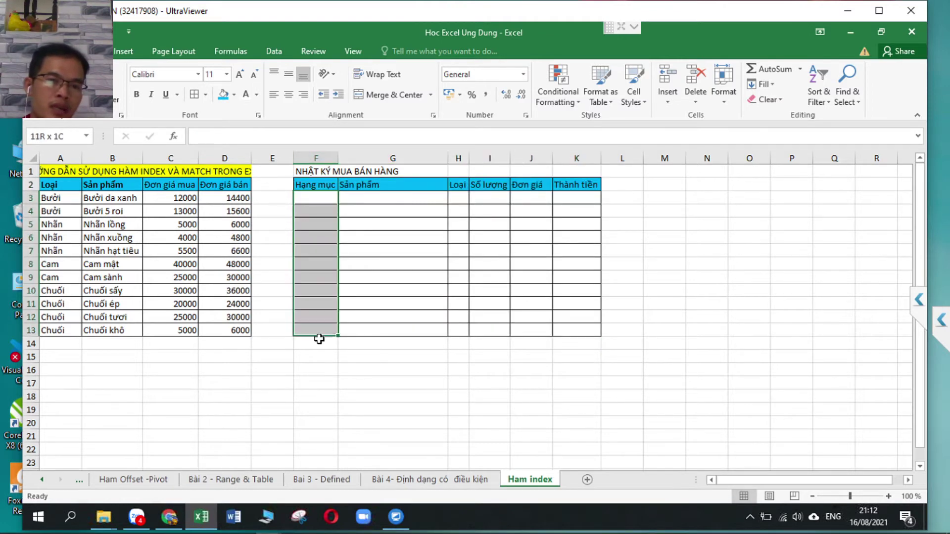
Step: Restrict F3:F13 to a dropdown list of 'Mua hàng' and 'Bán hàng'
{"action": "left_click", "coordinate": [273, 52]}
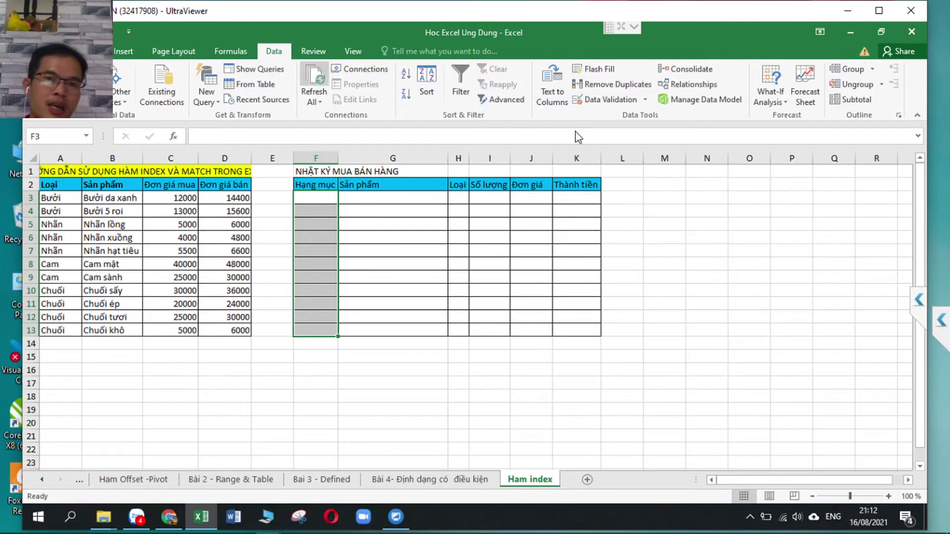
{"action": "left_click", "coordinate": [602, 100]}
{"action": "left_click", "coordinate": [191, 108]}
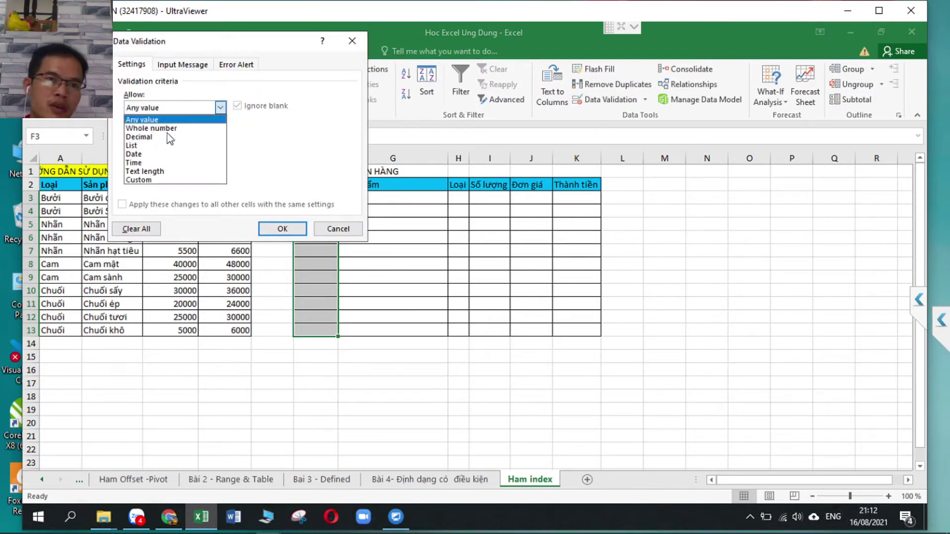
{"action": "left_click", "coordinate": [156, 146]}
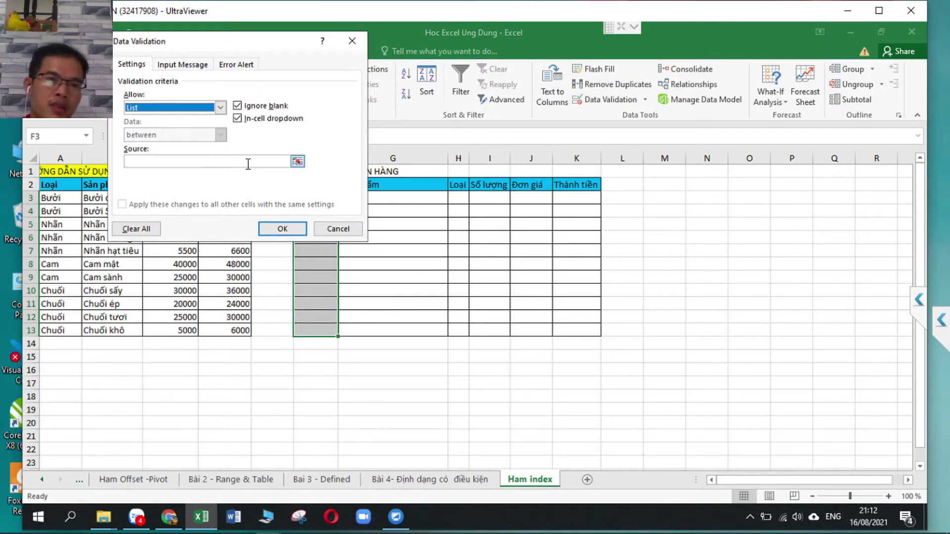
{"action": "left_click", "coordinate": [255, 161]}
{"action": "type", "text": "Mua h"}
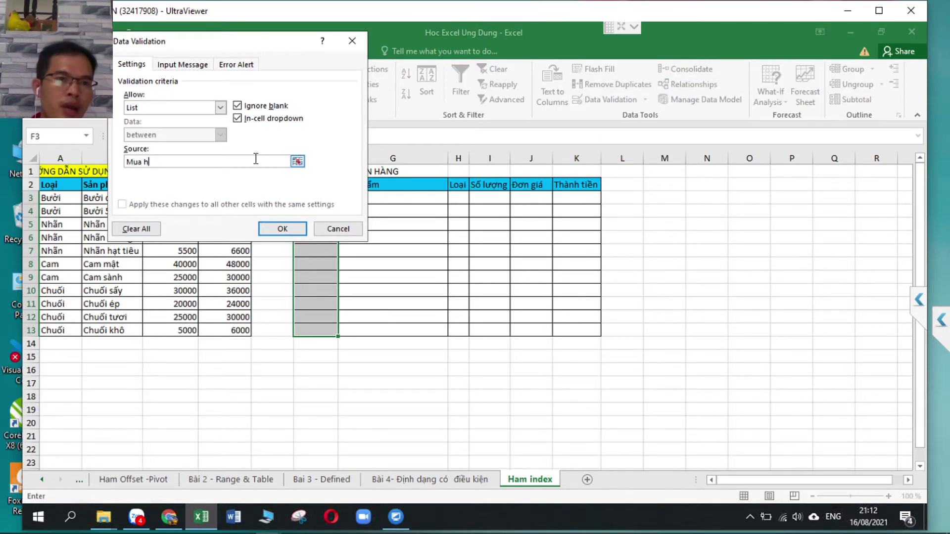
{"action": "type", "text": "àng,"}
{"action": "key", "text": "shift+space"}
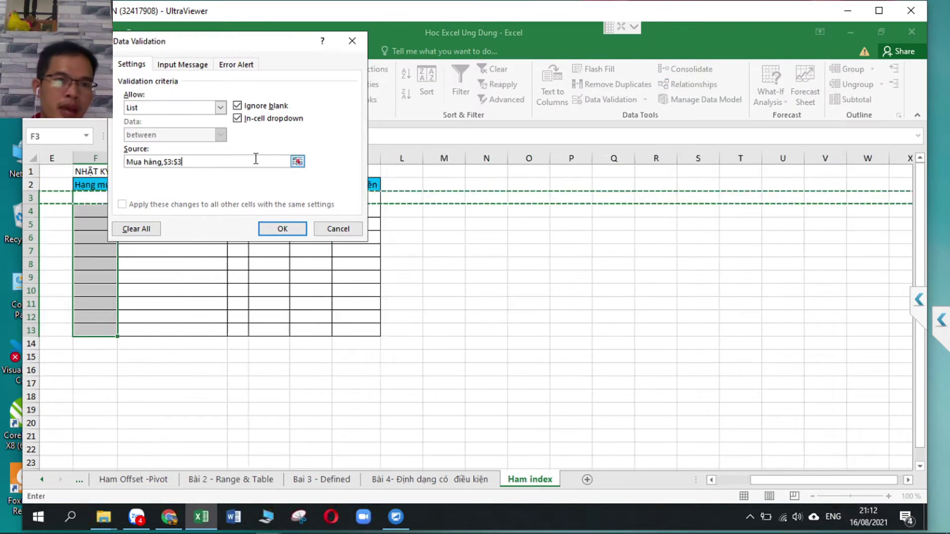
{"action": "type", "text": "Ban"}
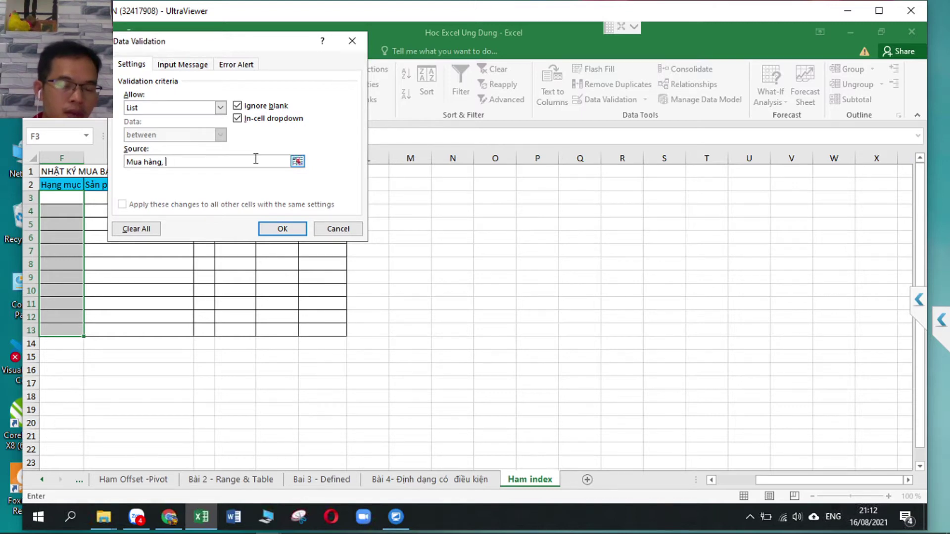
{"action": "type", "text": "Bán hàng"}
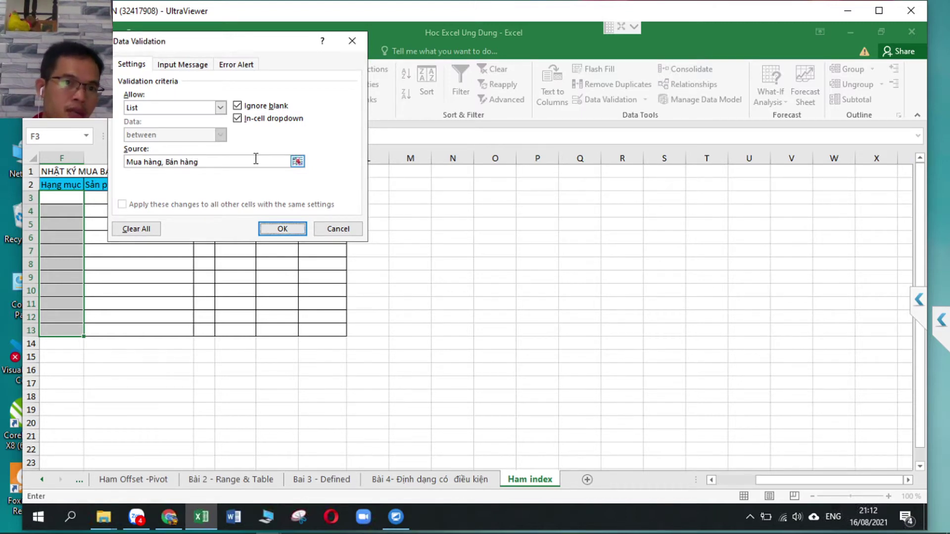
{"action": "key", "text": "Return"}
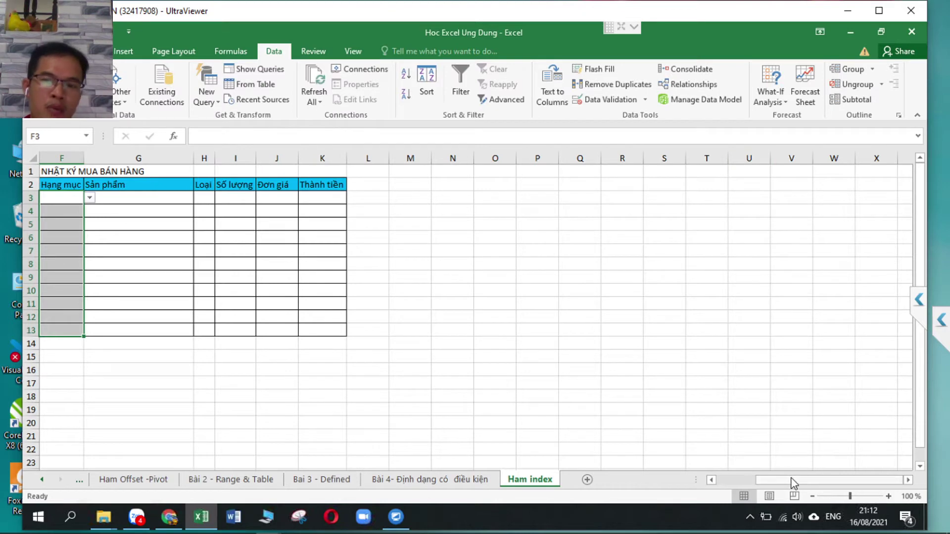
{"action": "left_click_drag", "start_coordinate": [793, 482], "coordinate": [696, 485]}
{"action": "left_click_drag", "start_coordinate": [550, 415], "coordinate": [494, 376]}
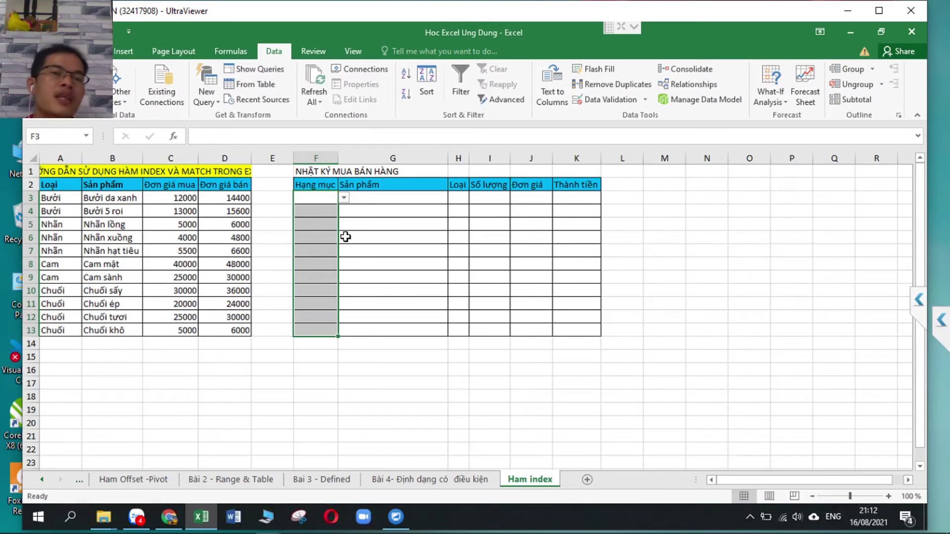
Step: Choose 'Mua hàng' from the dropdown in F3
{"action": "left_click", "coordinate": [344, 198]}
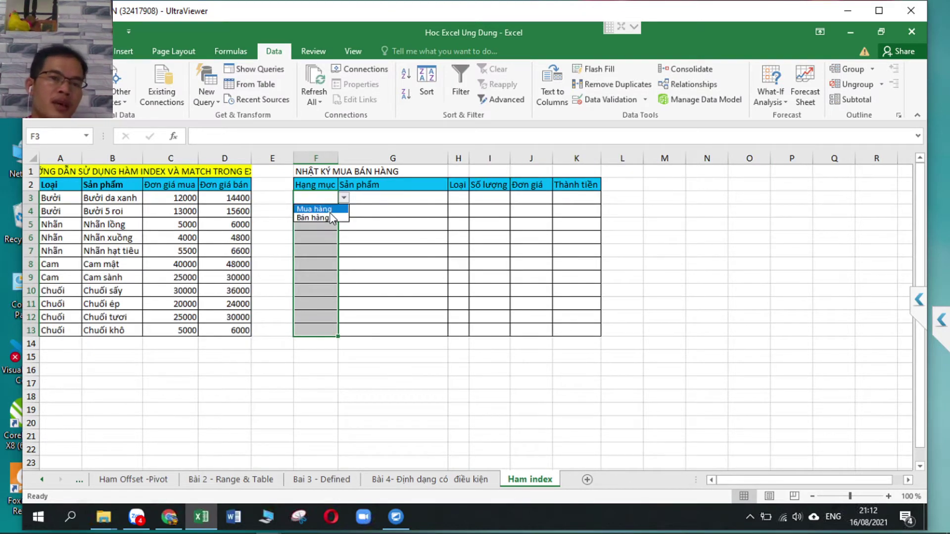
{"action": "left_click", "coordinate": [330, 212]}
{"action": "left_click", "coordinate": [379, 199]}
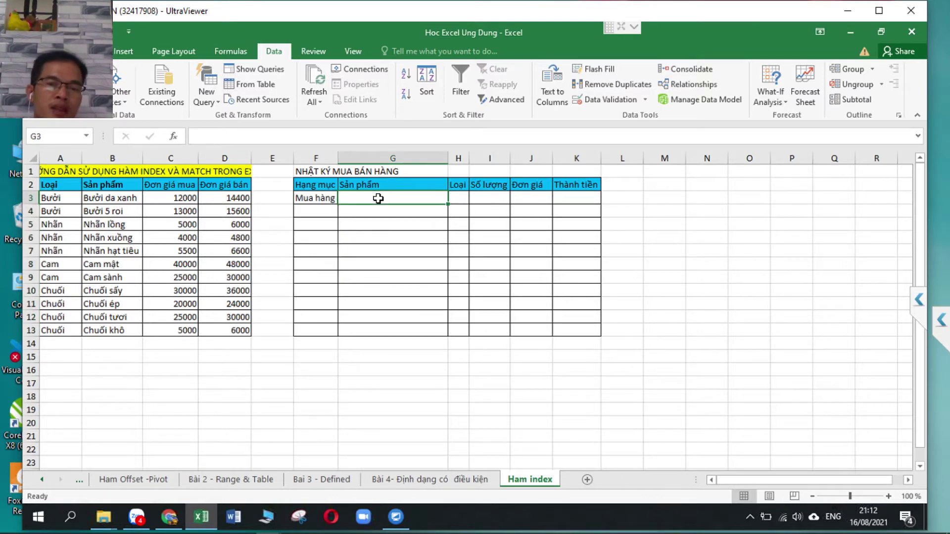
Step: Restrict G3:G13 to a validation list sourced from the product names $B$3:$B$13
{"action": "left_click_drag", "start_coordinate": [378, 199], "coordinate": [383, 327]}
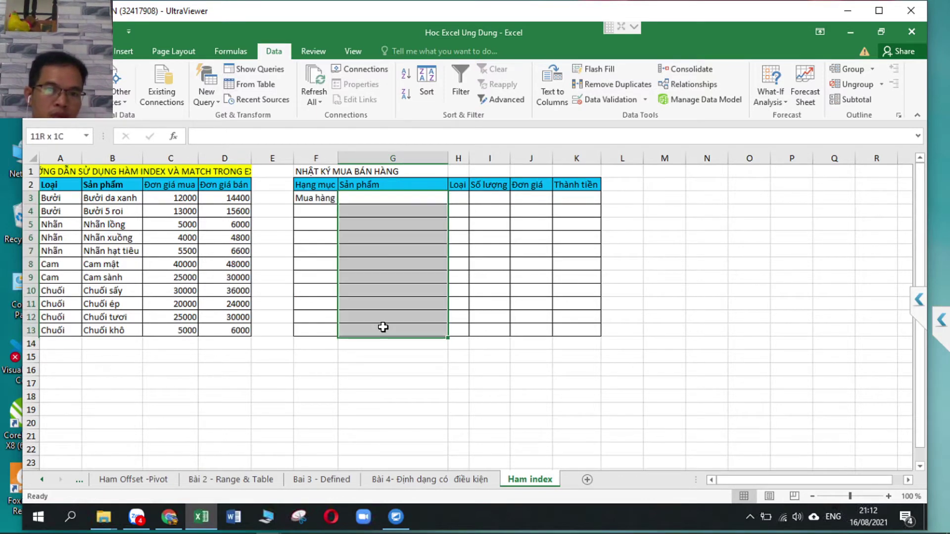
{"action": "left_click", "coordinate": [610, 100]}
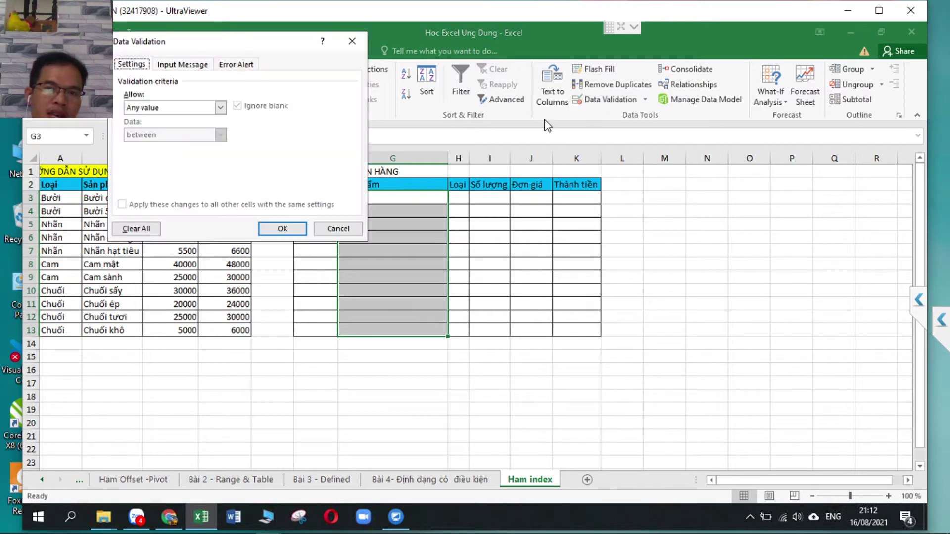
{"action": "left_click", "coordinate": [219, 107]}
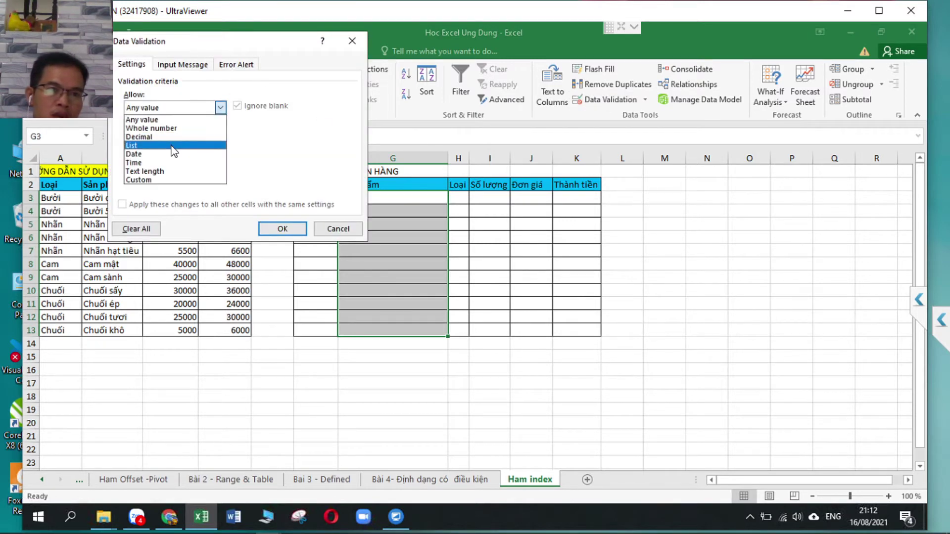
{"action": "left_click", "coordinate": [170, 148]}
{"action": "left_click", "coordinate": [297, 162]}
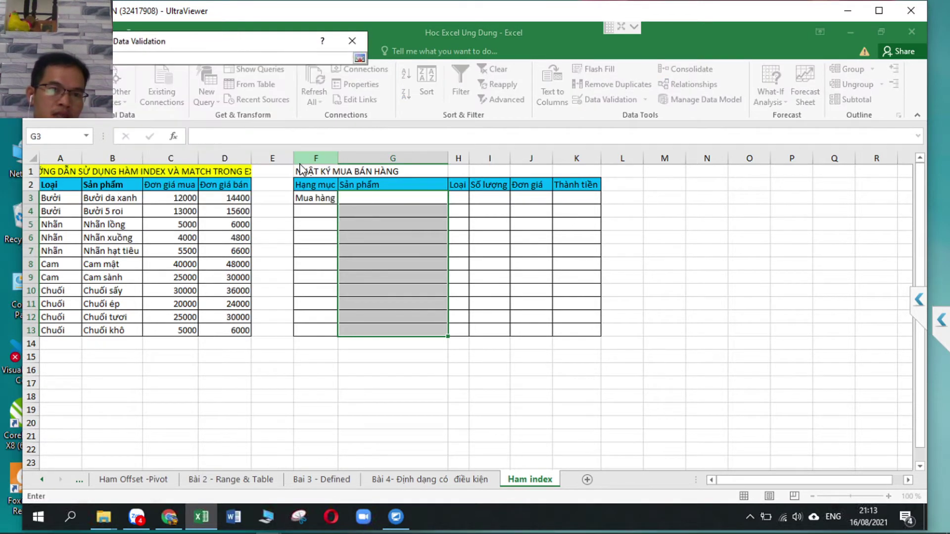
{"action": "left_click_drag", "start_coordinate": [55, 198], "coordinate": [65, 318]}
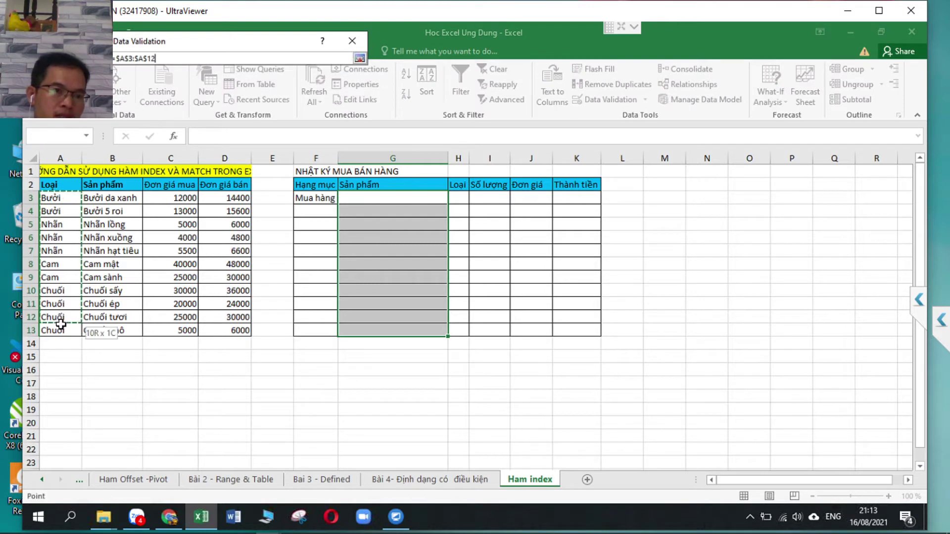
{"action": "left_click_drag", "start_coordinate": [111, 198], "coordinate": [113, 329]}
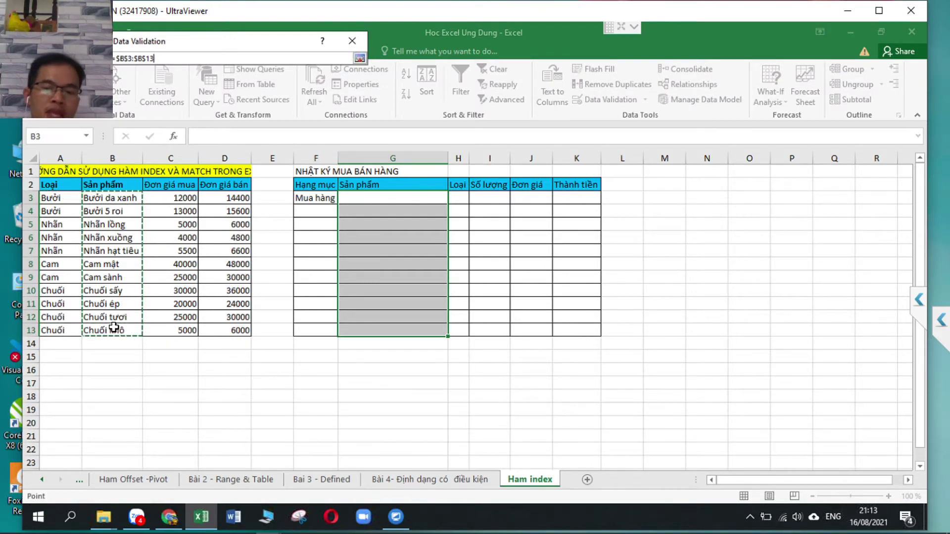
{"action": "key", "text": "Return"}
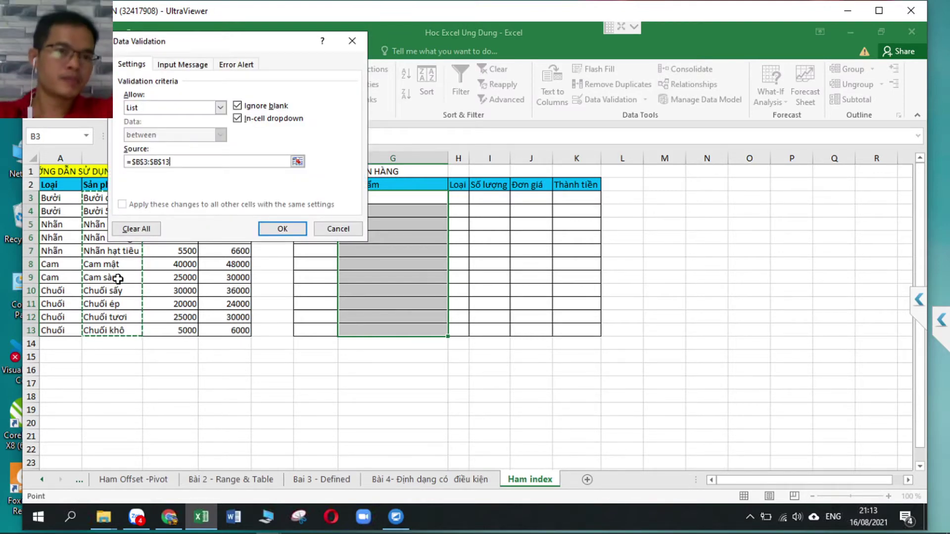
{"action": "left_click", "coordinate": [260, 226]}
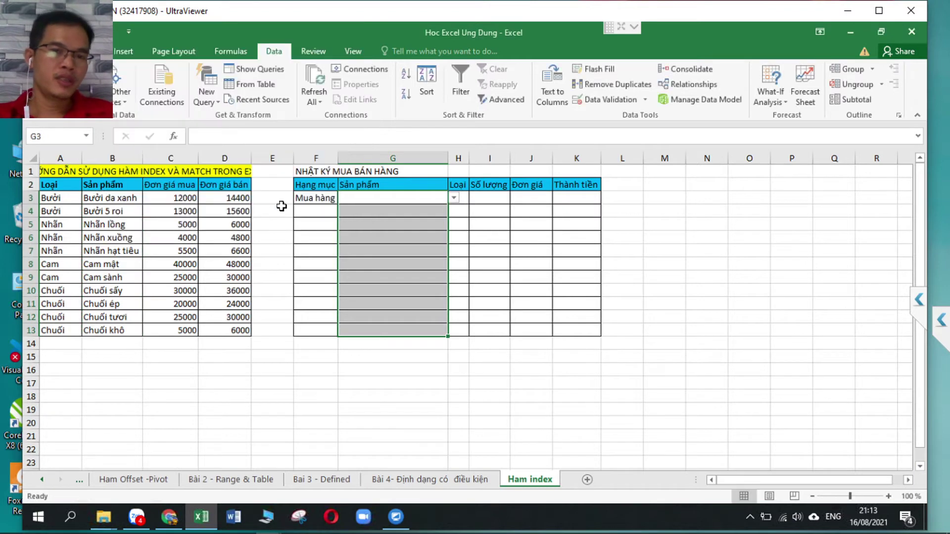
Step: Choose Bưởi da xanh from G3's product dropdown
{"action": "left_click", "coordinate": [465, 212]}
{"action": "left_click", "coordinate": [407, 197]}
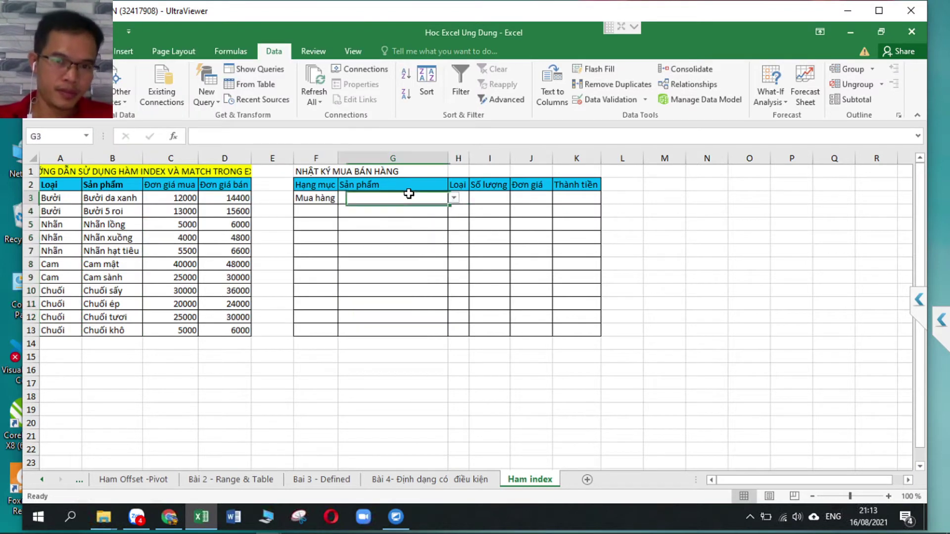
{"action": "left_click", "coordinate": [454, 198]}
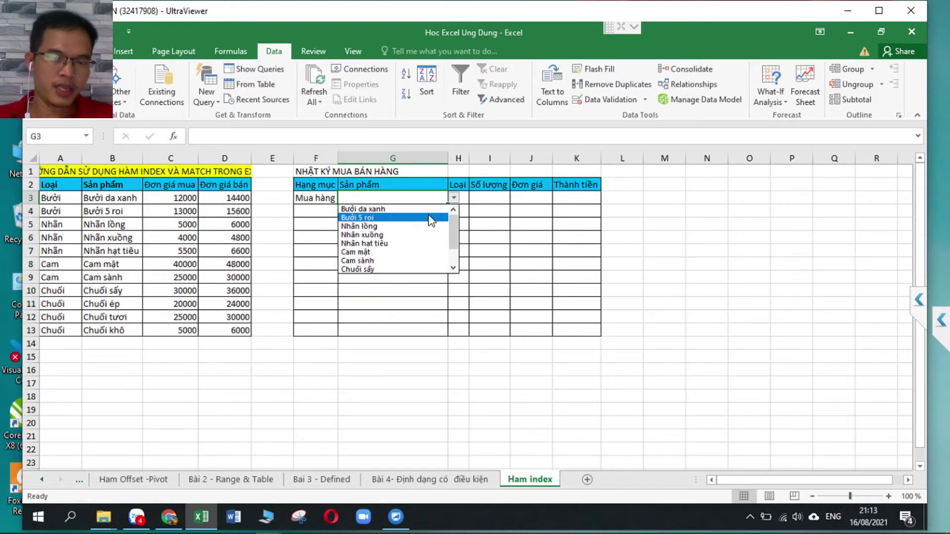
{"action": "key", "text": "Up"}
{"action": "key", "text": "Return"}
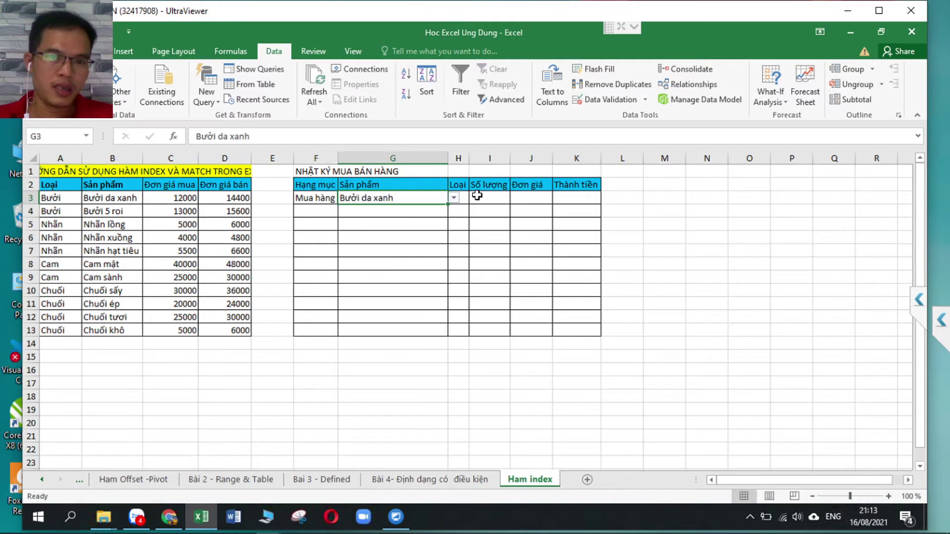
{"action": "left_click", "coordinate": [463, 197]}
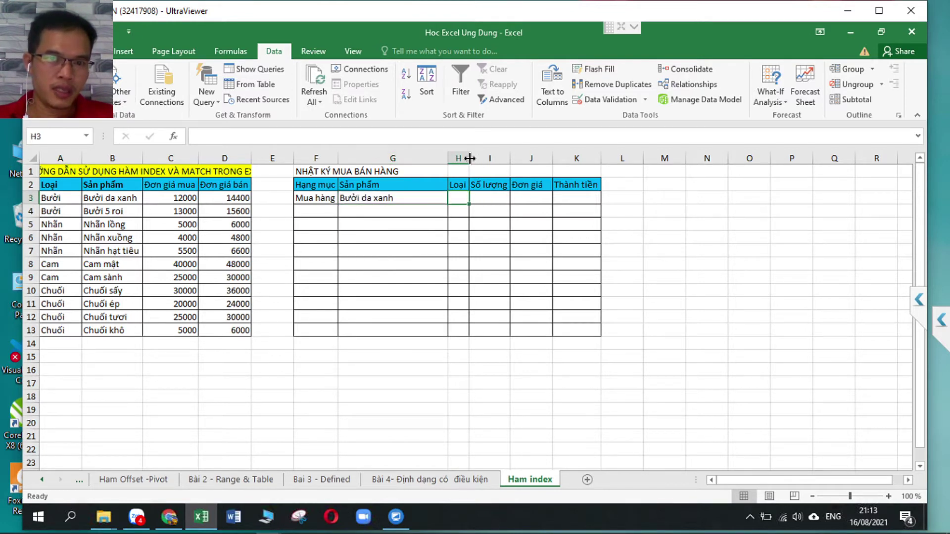
Step: Widen the Loại column H and cut the Đơn giá column J
{"action": "left_click_drag", "start_coordinate": [470, 159], "coordinate": [484, 158]}
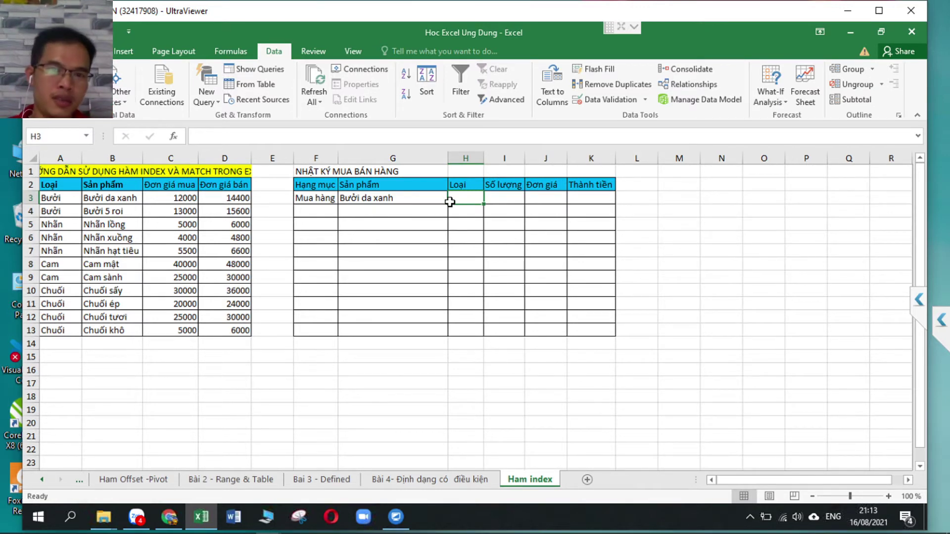
{"action": "left_click", "coordinate": [513, 195]}
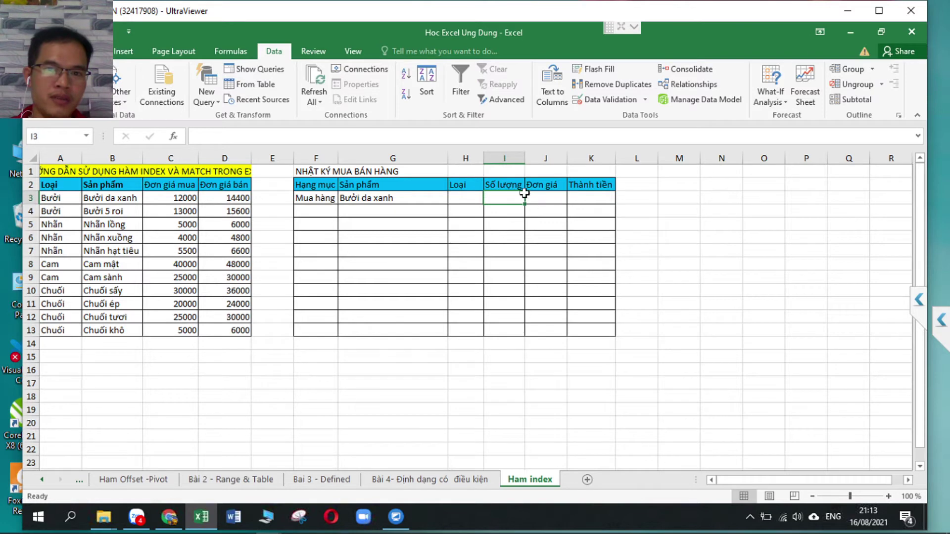
{"action": "left_click", "coordinate": [500, 152]}
{"action": "left_click", "coordinate": [545, 154]}
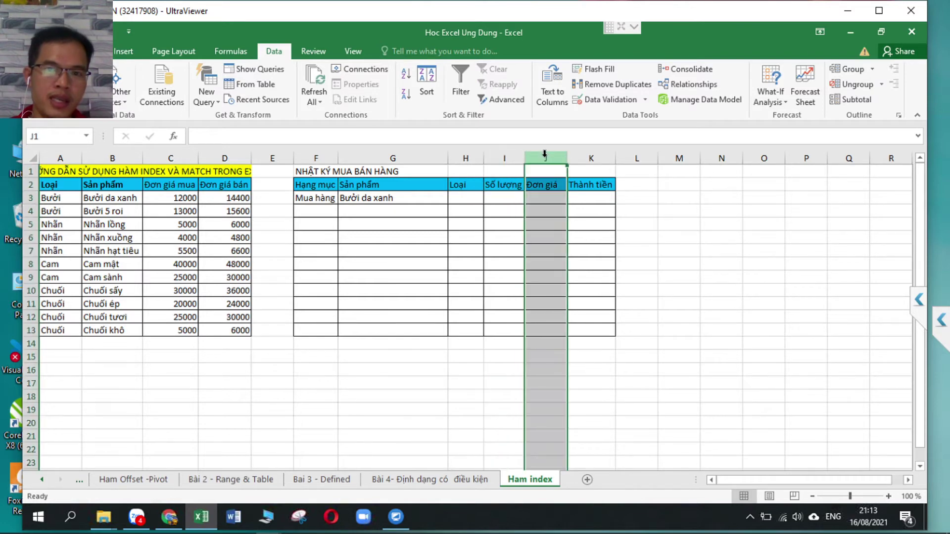
{"action": "key", "text": "ctrl+x"}
Step: Insert the cut Đơn giá column in front of Số lượng
{"action": "left_click", "coordinate": [500, 158]}
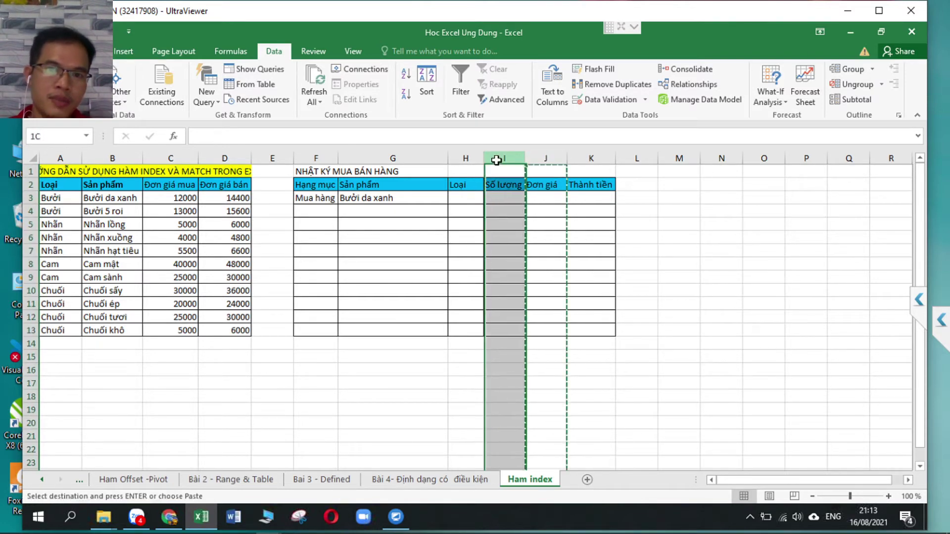
{"action": "right_click", "coordinate": [499, 158]}
{"action": "left_click", "coordinate": [530, 254]}
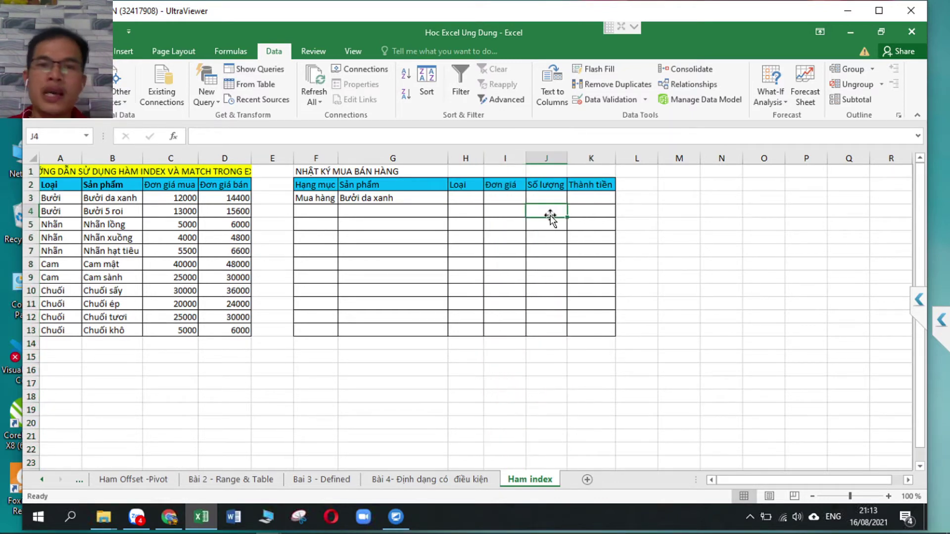
{"action": "left_click", "coordinate": [549, 216]}
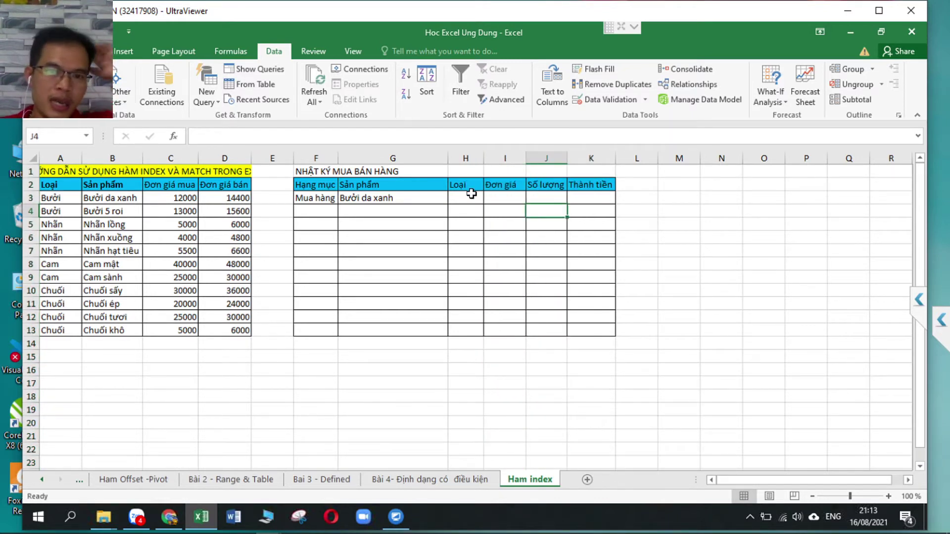
{"action": "left_click", "coordinate": [468, 198]}
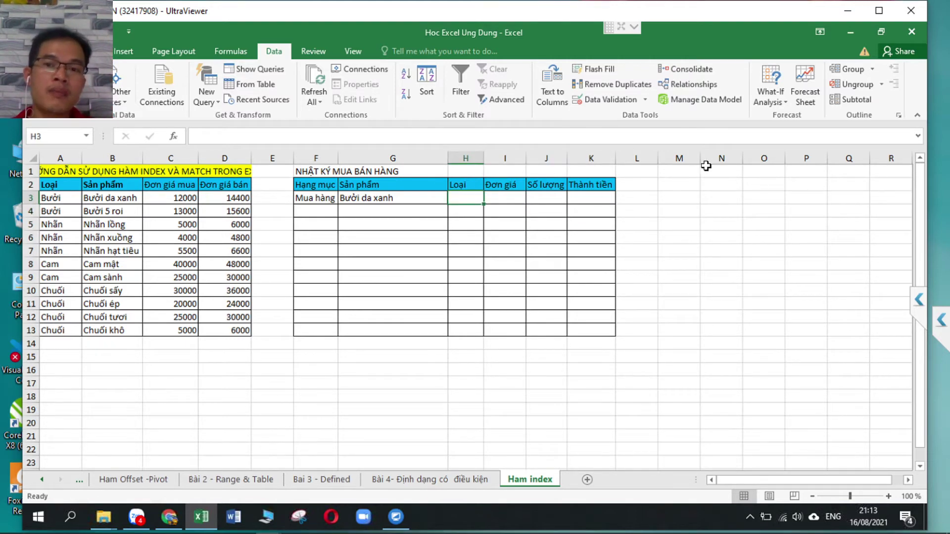
{"action": "left_click", "coordinate": [669, 186]}
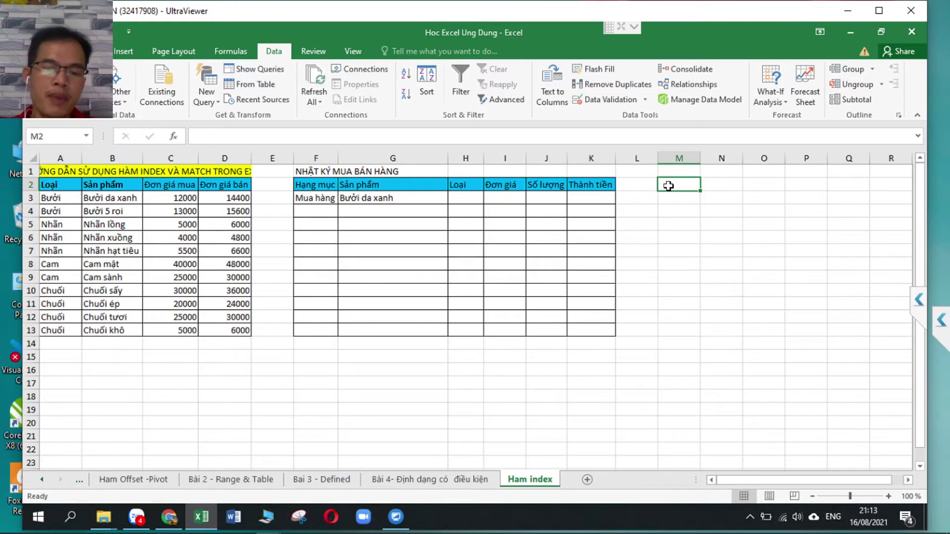
Step: Enter the heading 'Hàm Match' in M1 and begin a =MATCH( formula in M2
{"action": "type", "text": "Ti"}
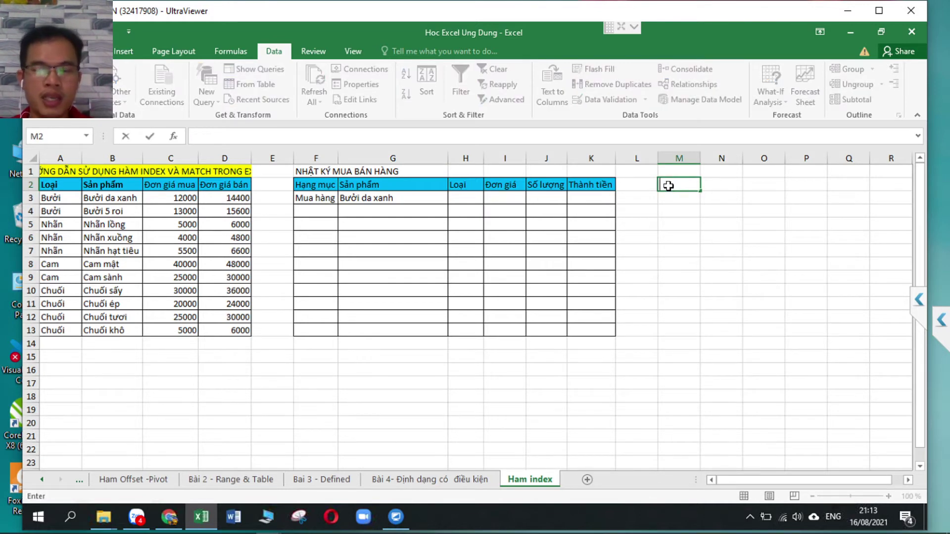
{"action": "key", "text": "Up"}
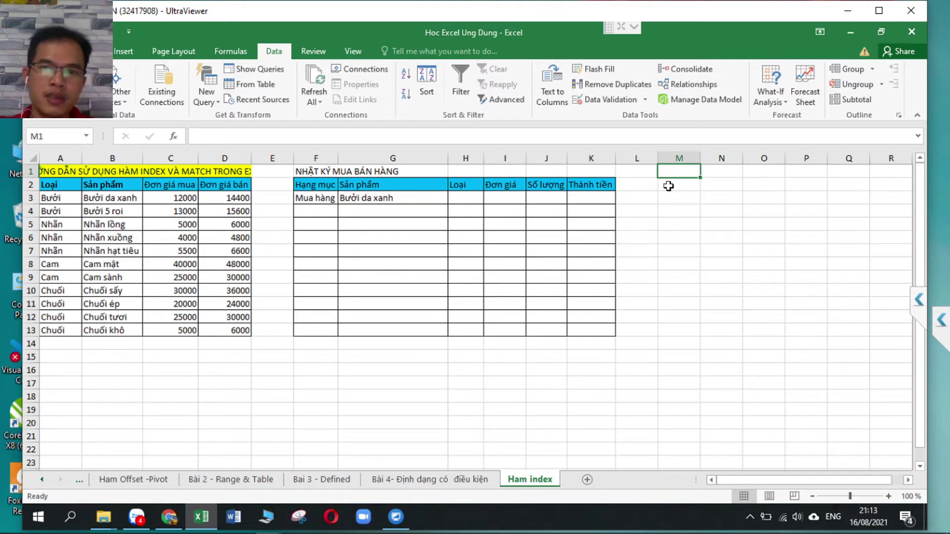
{"action": "type", "text": "Hàm Matche"}
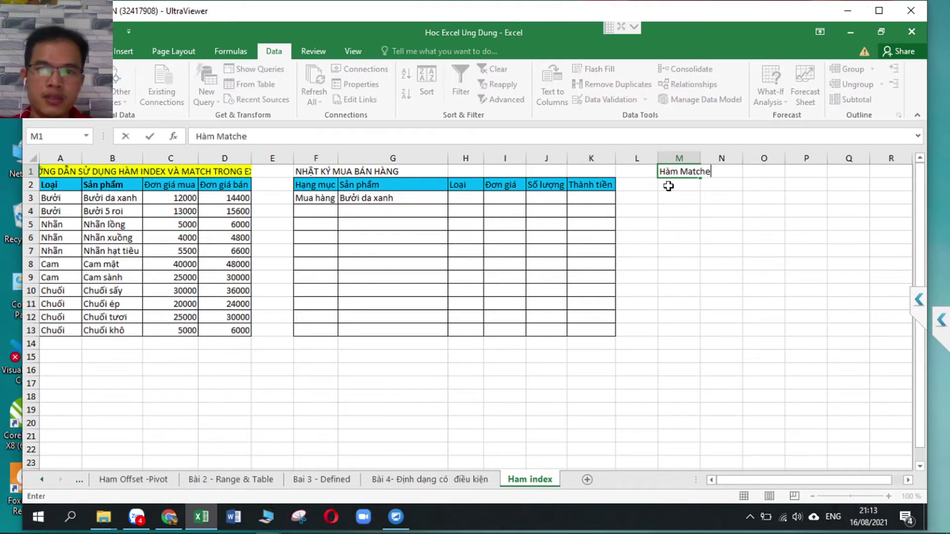
{"action": "key", "text": "BackSpace"}
{"action": "key", "text": "Return"}
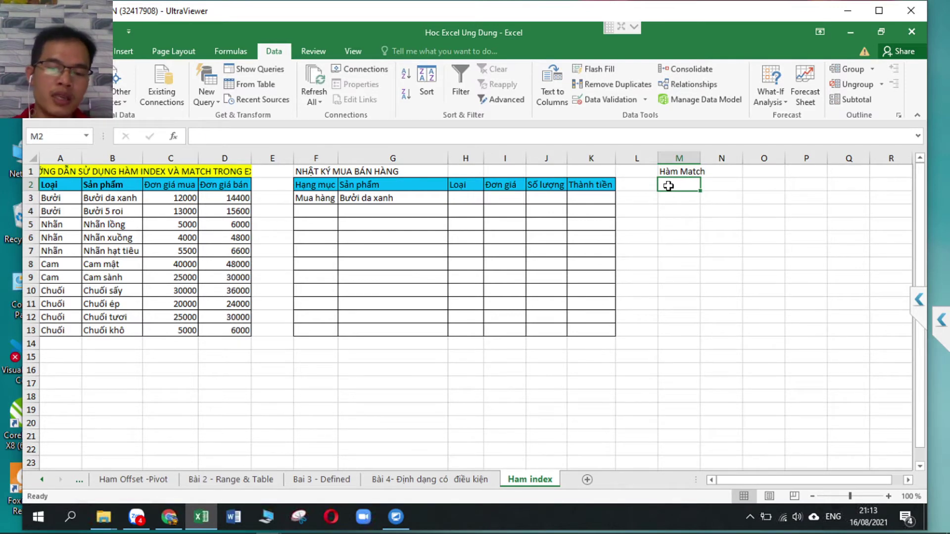
{"action": "type", "text": "=mat"}
{"action": "key", "text": "Tab"}
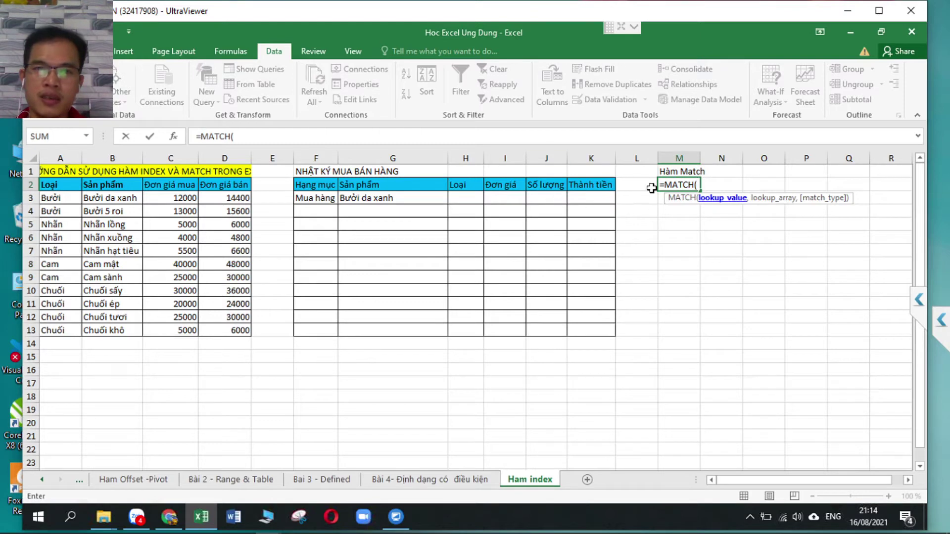
Step: In M3, enter the lookup arguments $G3 and $B$3:$B$13 with locked references
{"action": "key", "text": "BackSpace"}
{"action": "key", "text": "BackSpace"}
{"action": "key", "text": "BackSpace"}
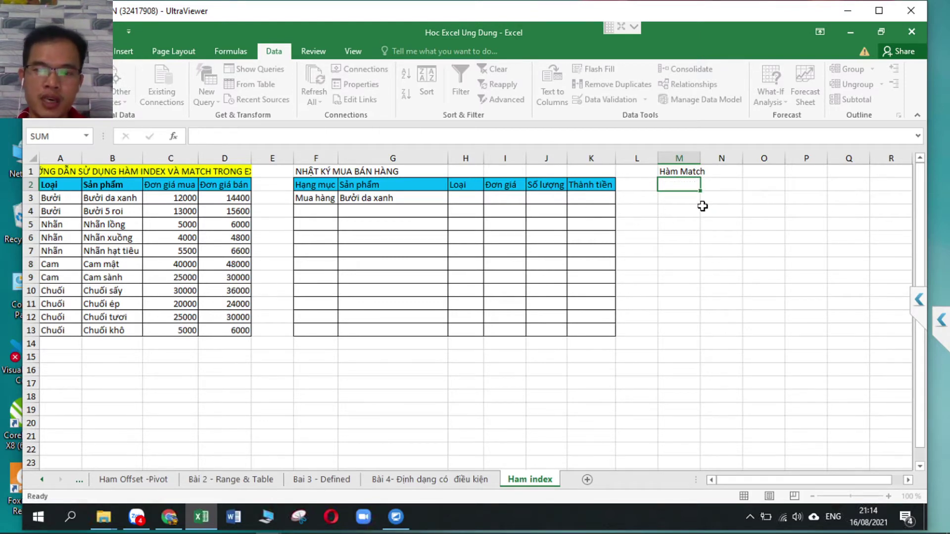
{"action": "type", "text": "`"}
{"action": "key", "text": "Return"}
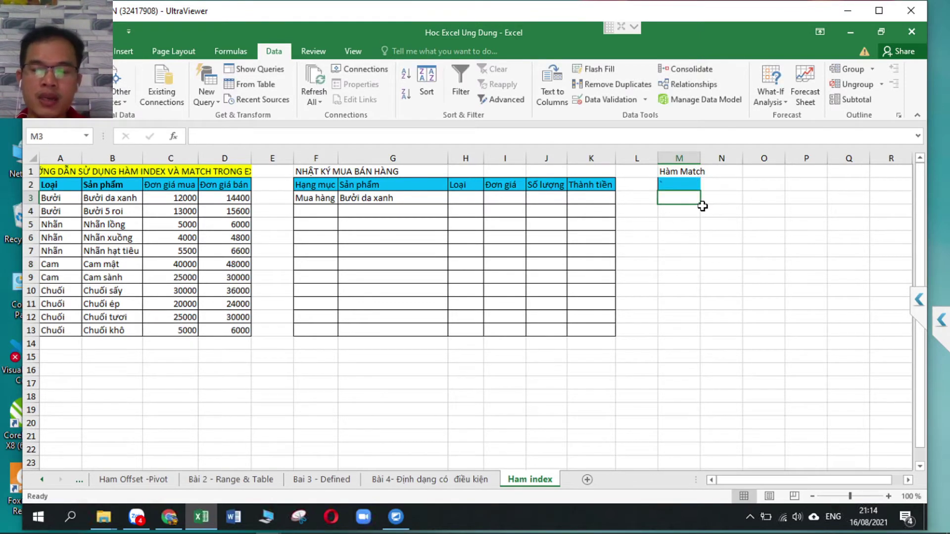
{"action": "type", "text": "="}
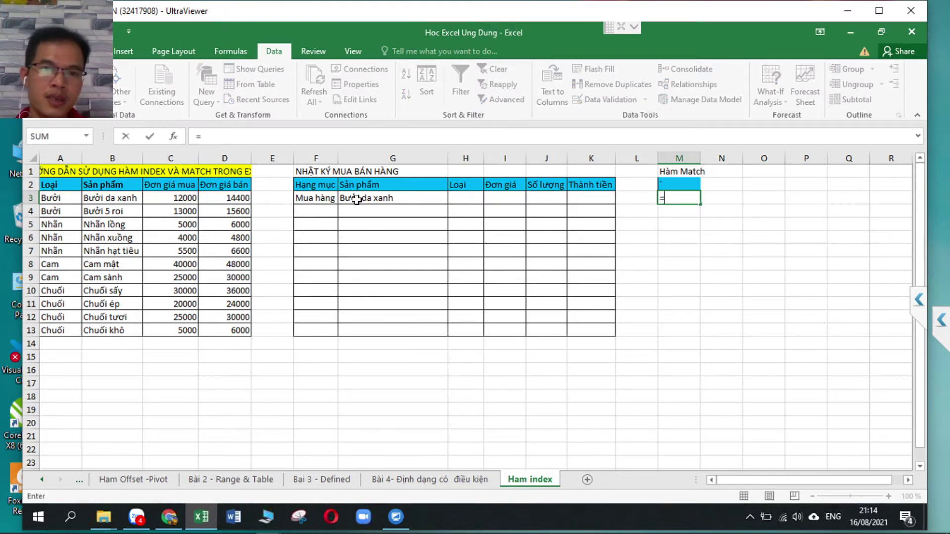
{"action": "left_click", "coordinate": [385, 197]}
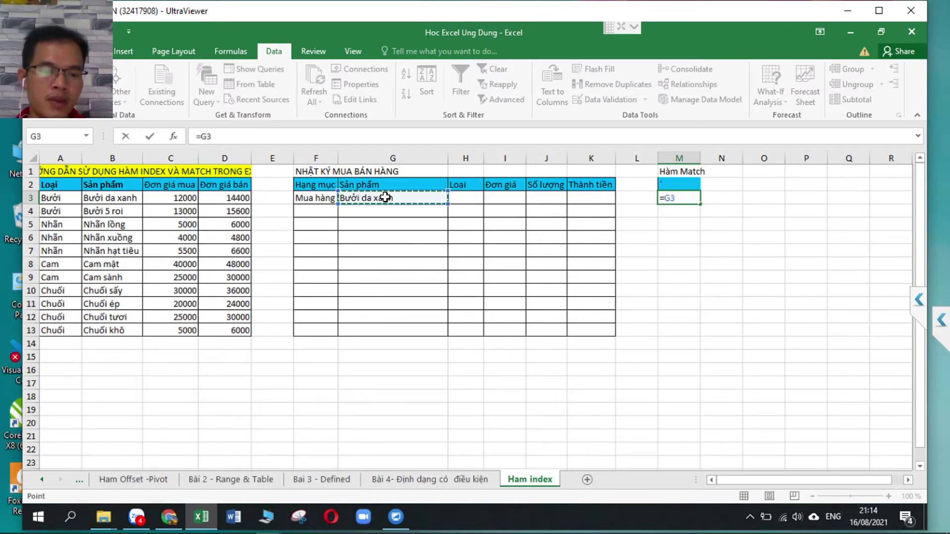
{"action": "key", "text": "F4"}
{"action": "key", "text": "F4"}
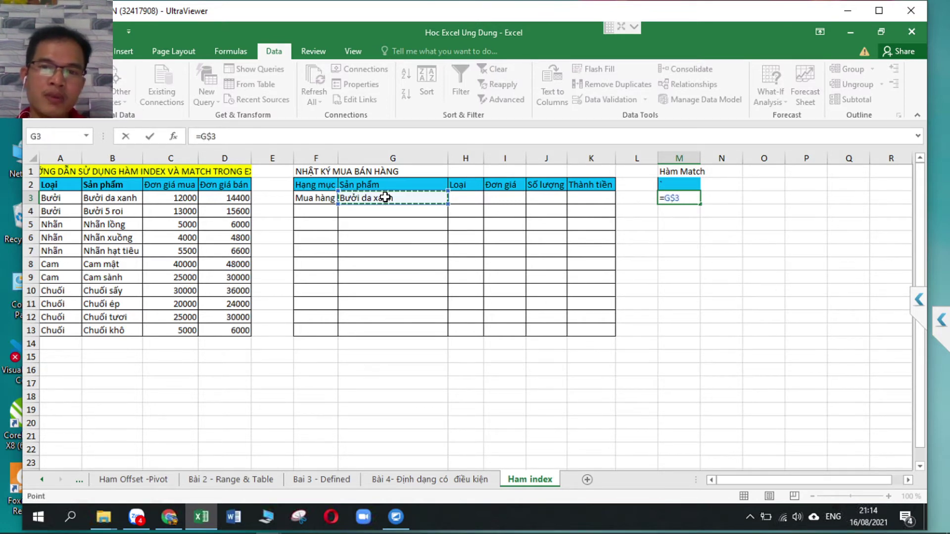
{"action": "key", "text": "F4"}
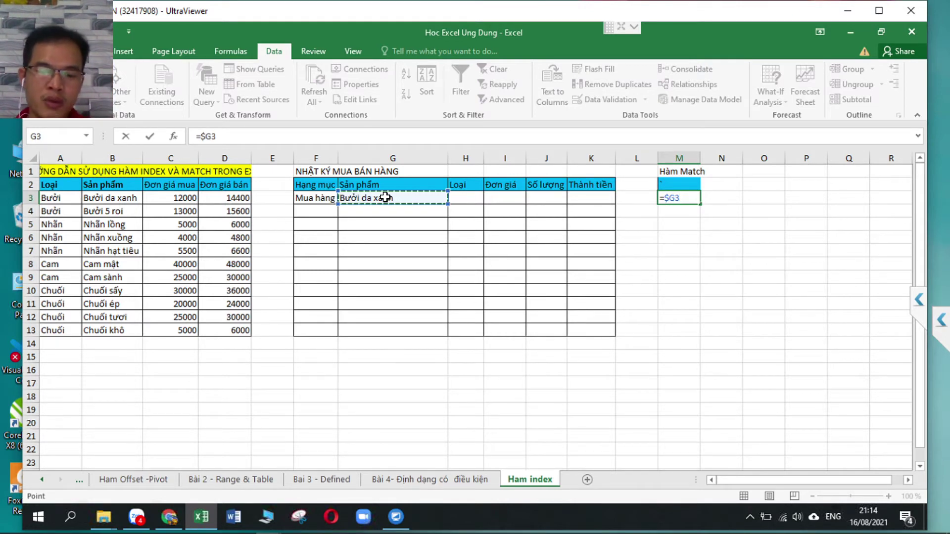
{"action": "type", "text": ","}
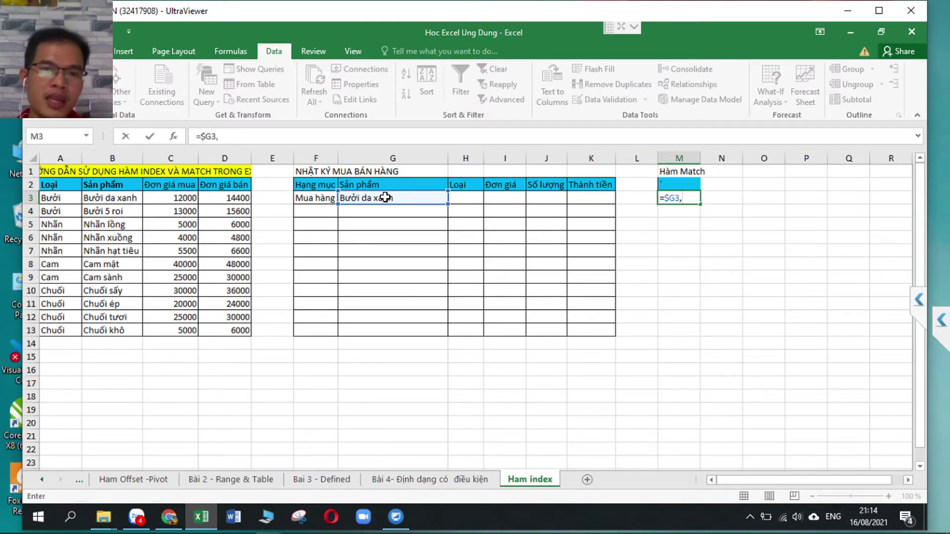
{"action": "mouse_move", "coordinate": [117, 197]}
{"action": "left_mouse_down"}
{"action": "mouse_move", "coordinate": [109, 341]}
{"action": "mouse_move", "coordinate": [113, 332]}
{"action": "left_mouse_up"}
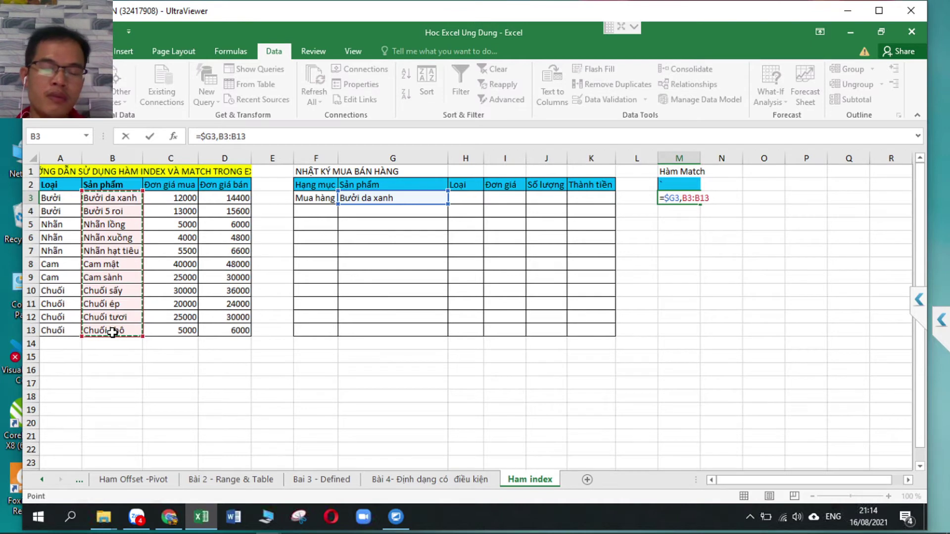
{"action": "key", "text": "F4"}
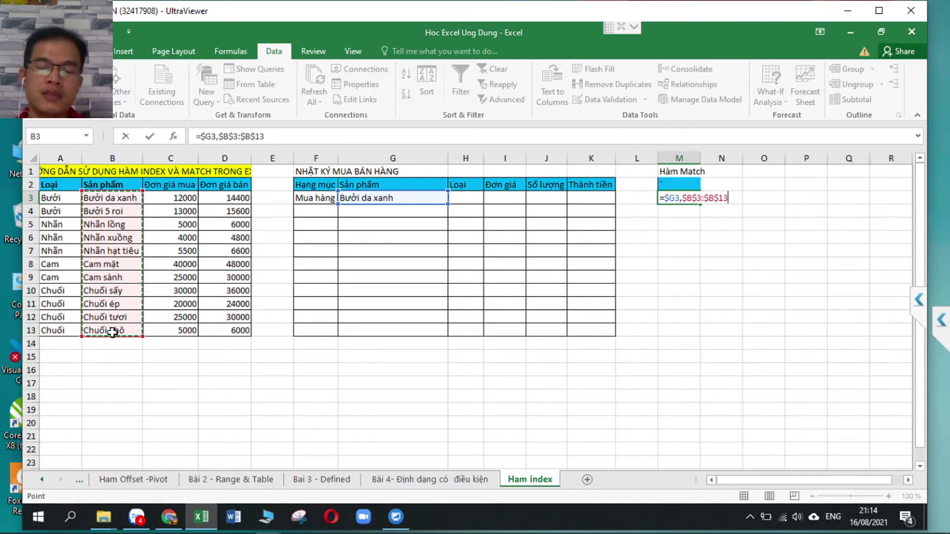
{"action": "type", "text": ","}
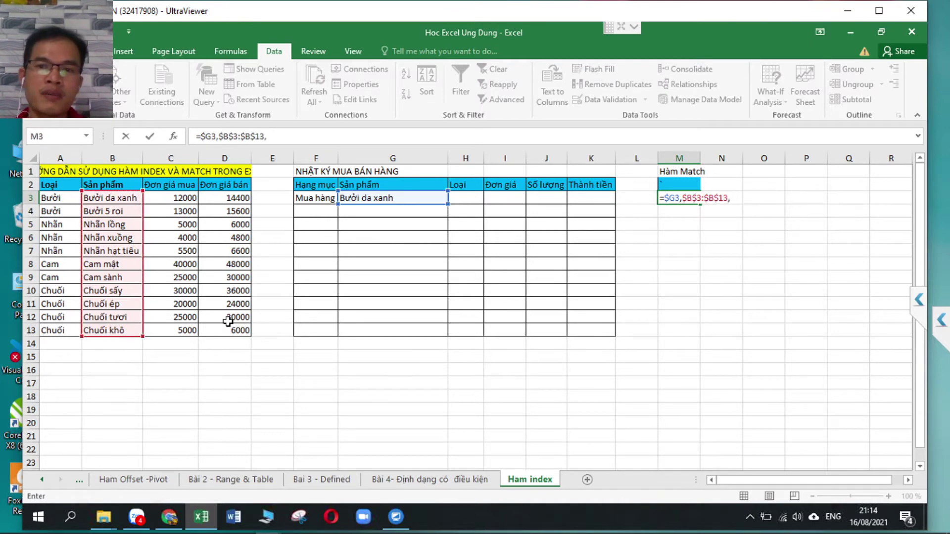
Step: Complete M3 as =MATCH($G3,$B$3:$B$13,0)
{"action": "left_click", "coordinate": [202, 132]}
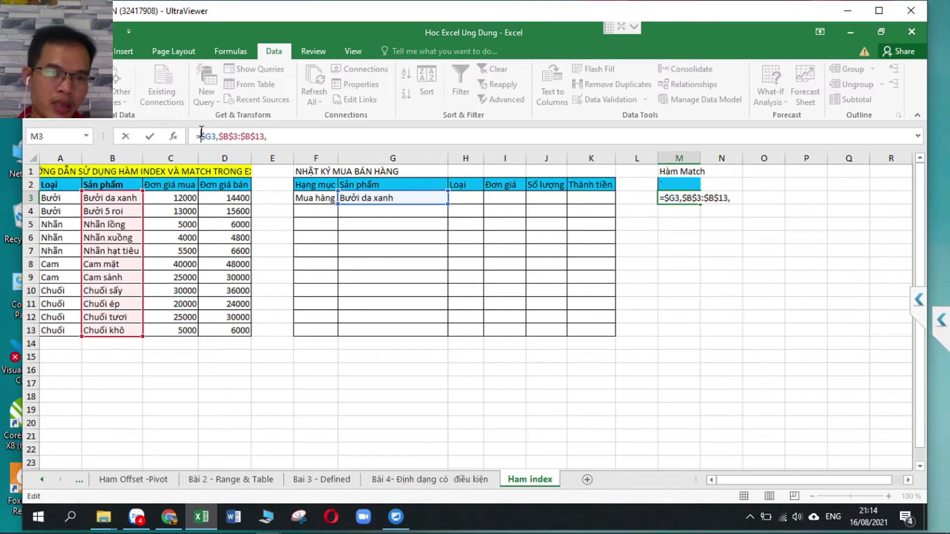
{"action": "type", "text": "mat"}
{"action": "key", "text": "Tab"}
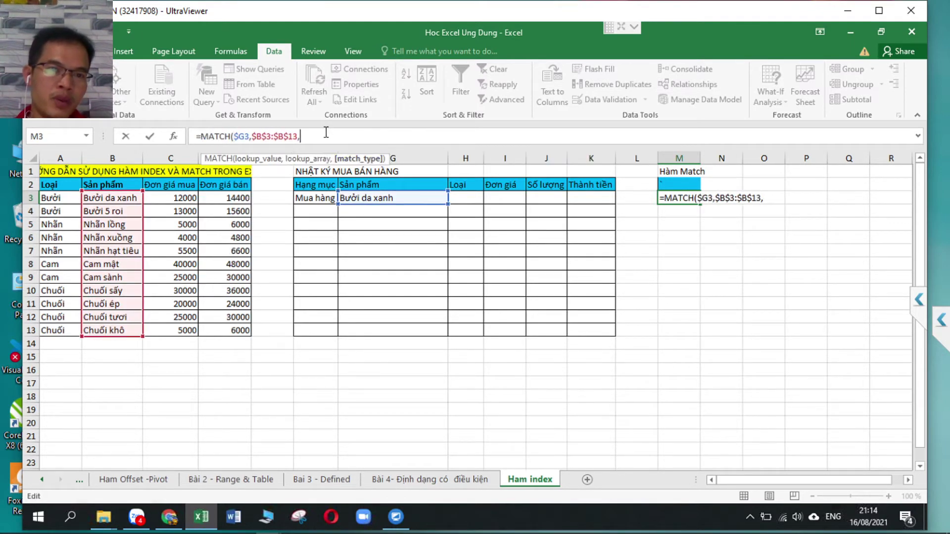
{"action": "type", "text": "0"}
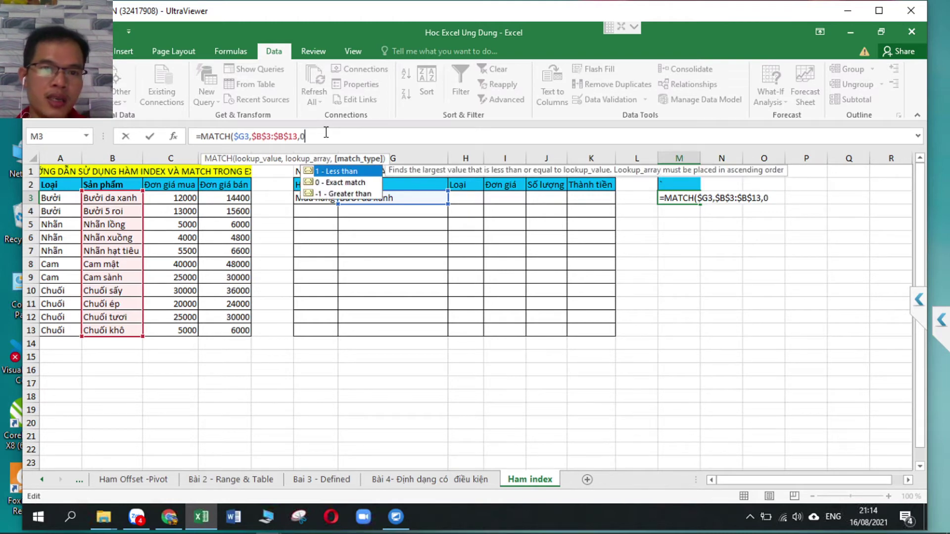
{"action": "type", "text": ")"}
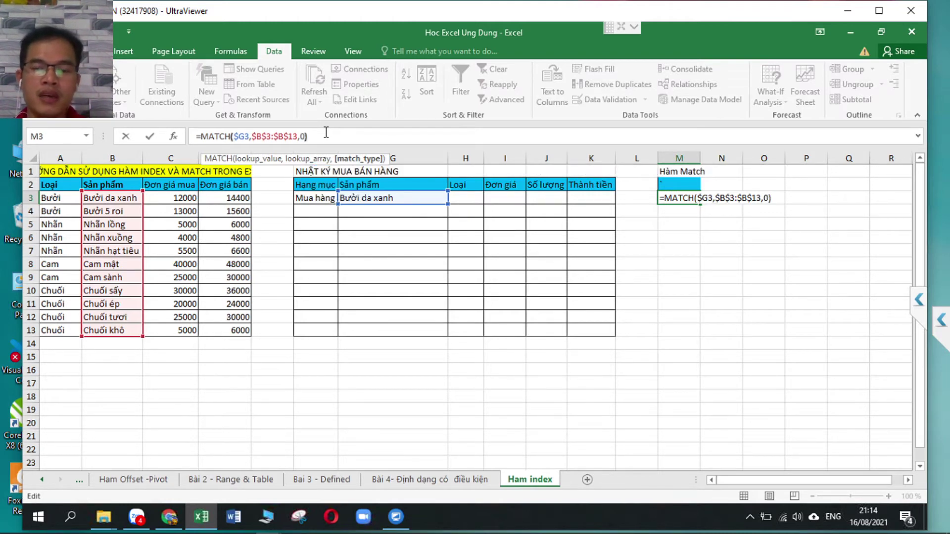
{"action": "key", "text": "Return"}
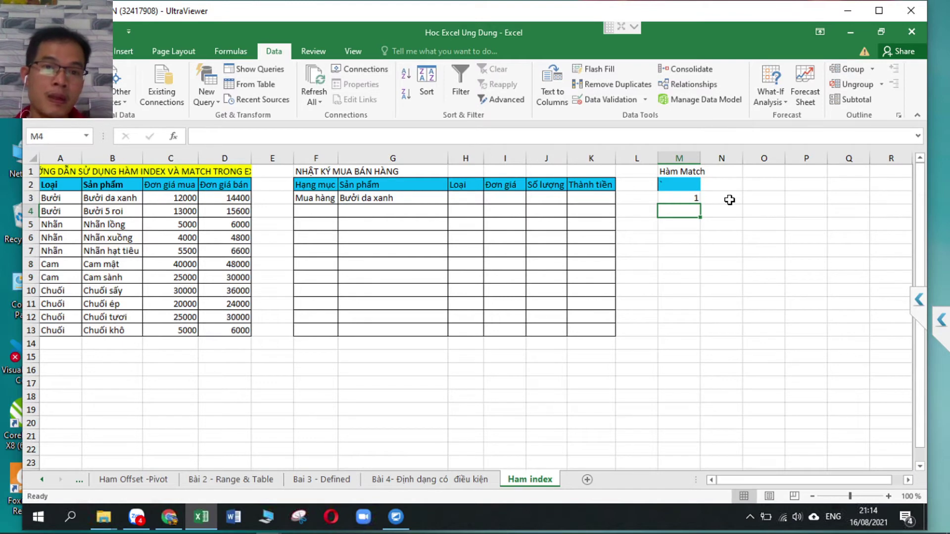
Step: Change G3 to Nhãn xuồng and highlight B3:B6 to confirm the result 4
{"action": "left_click", "coordinate": [690, 197]}
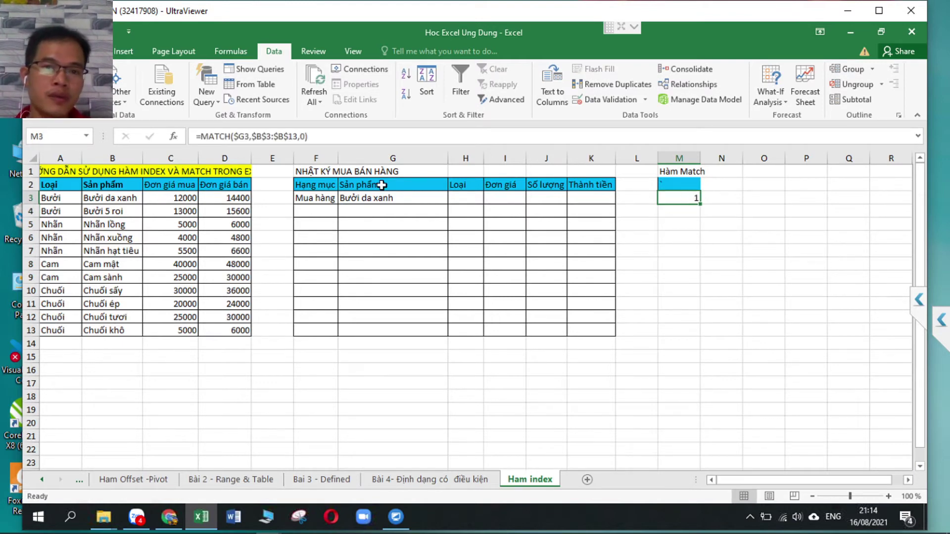
{"action": "left_click", "coordinate": [359, 198]}
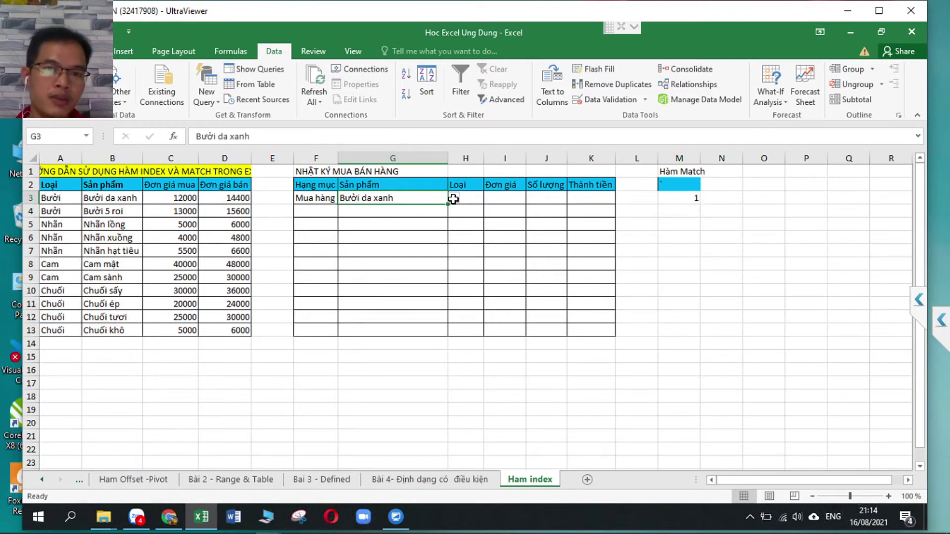
{"action": "left_click", "coordinate": [454, 197]}
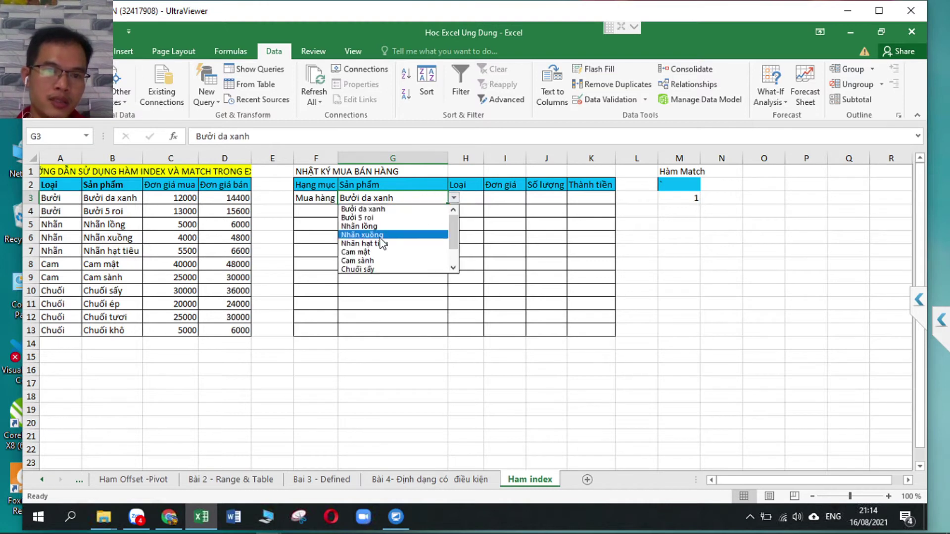
{"action": "left_click", "coordinate": [380, 237]}
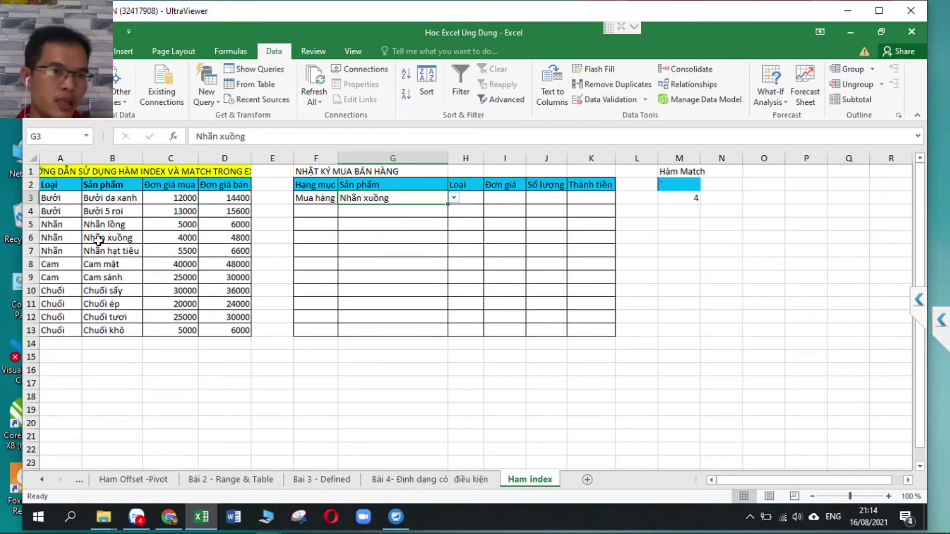
{"action": "left_click", "coordinate": [120, 236]}
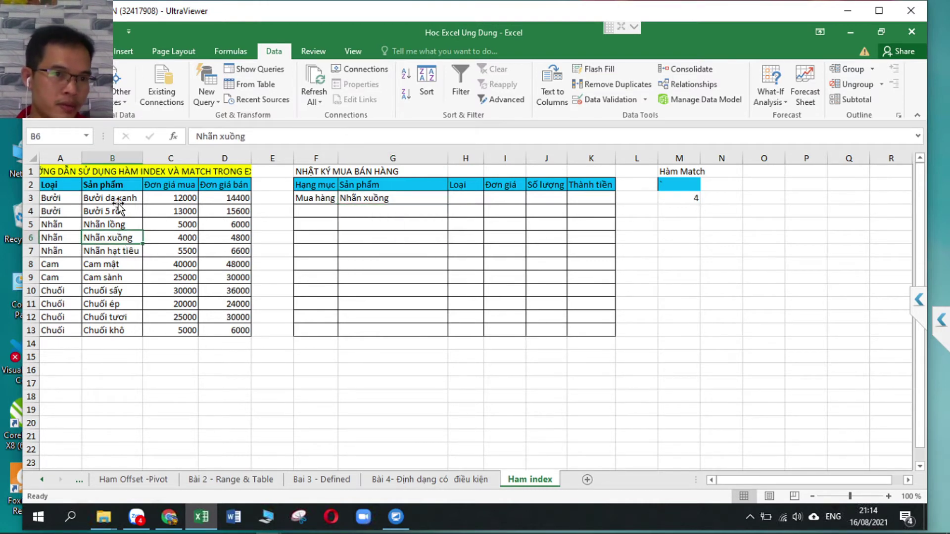
{"action": "left_click_drag", "start_coordinate": [117, 200], "coordinate": [115, 237]}
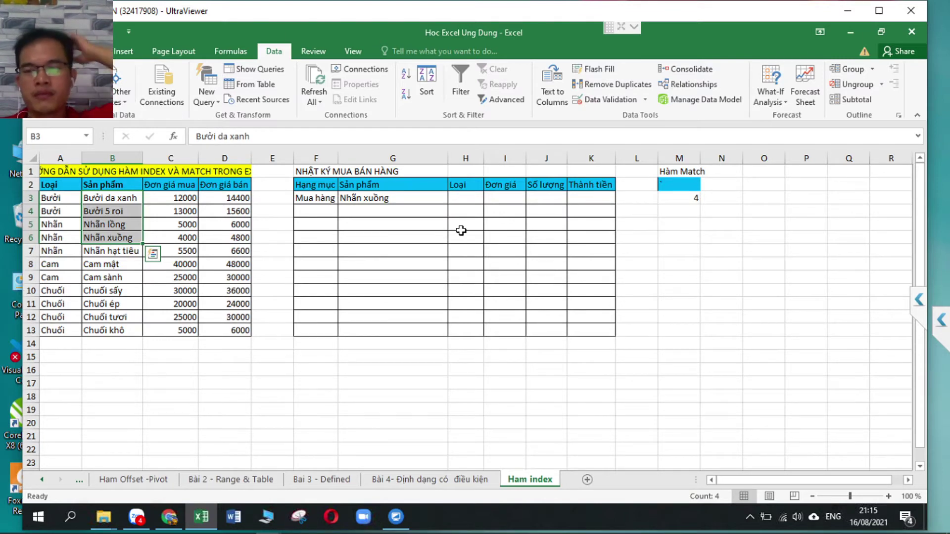
{"action": "left_click", "coordinate": [727, 171]}
{"action": "left_click", "coordinate": [688, 172]}
Step: Label cell M2 as Match
{"action": "left_click", "coordinate": [682, 185]}
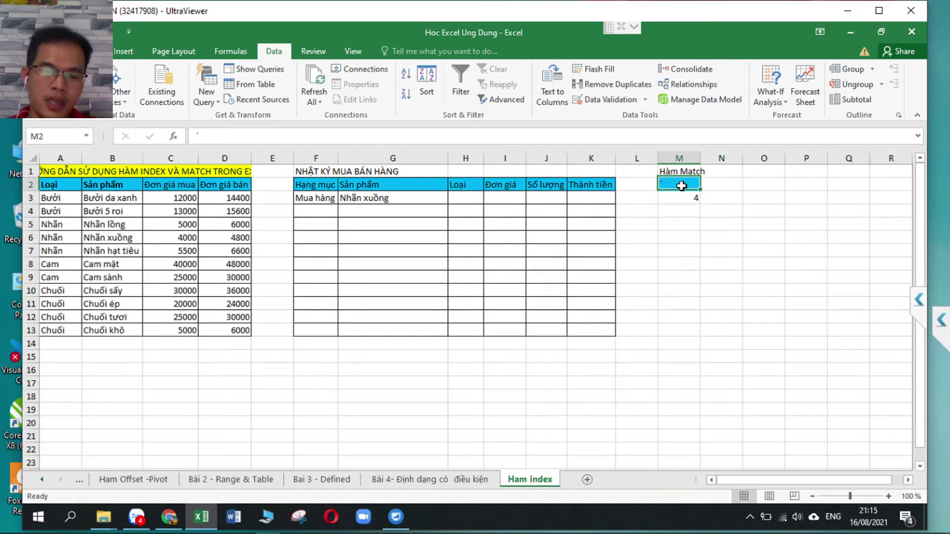
{"action": "type", "text": "MAtche"}
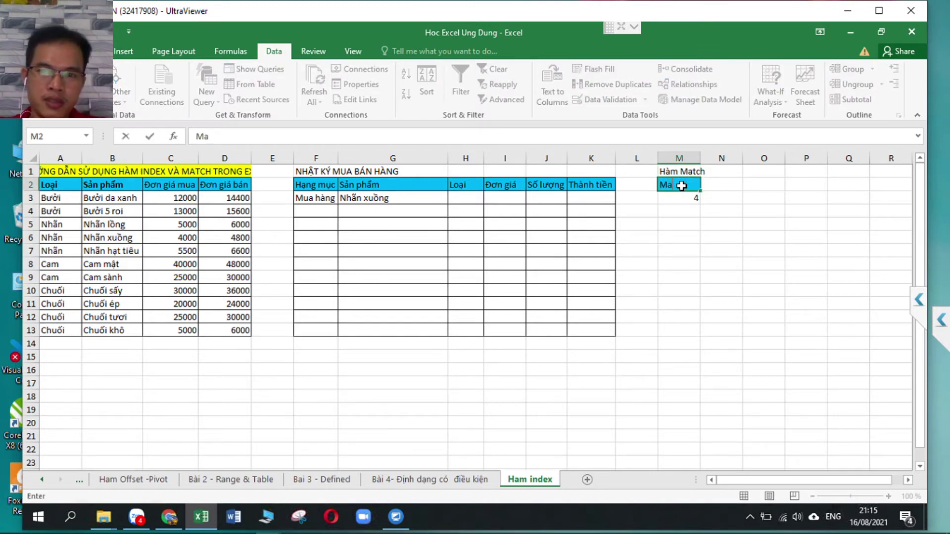
{"action": "key", "text": "Tab"}
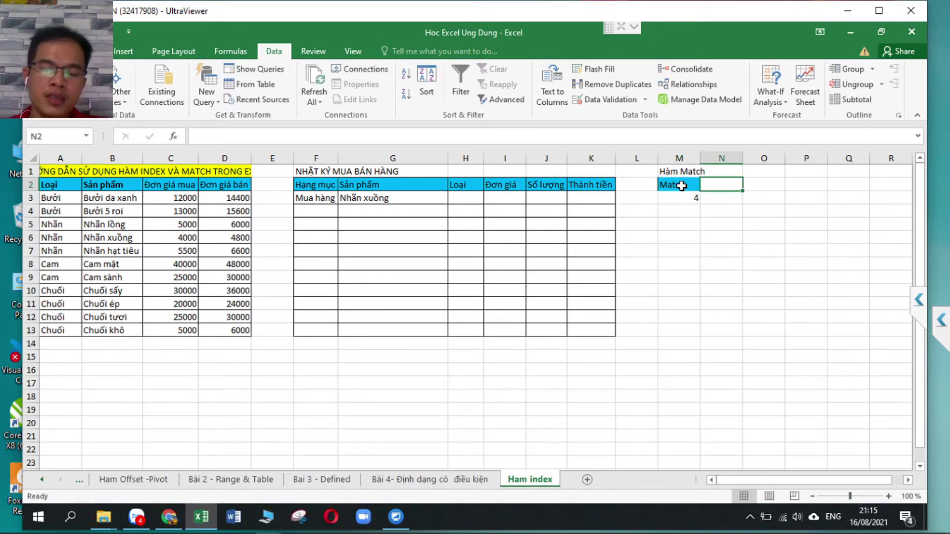
{"action": "key", "text": "Return"}
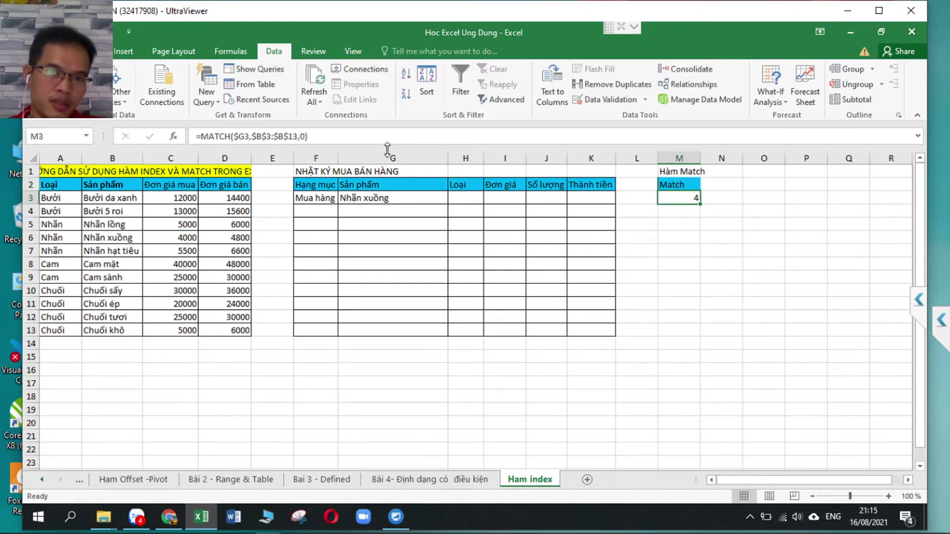
Step: Show M3's formula =MATCH($G3,$B$3:$B$13,0) as text in N3 using a leading apostrophe
{"action": "left_click", "coordinate": [301, 136]}
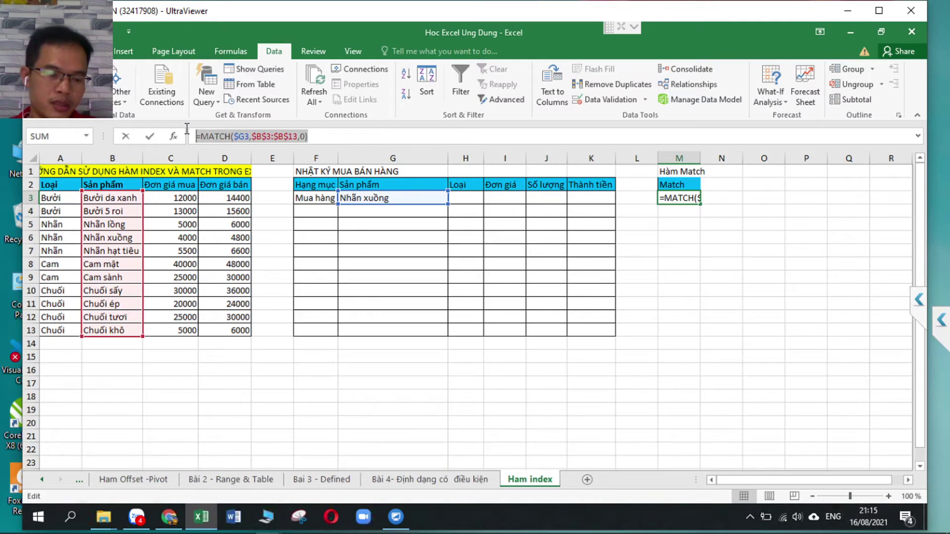
{"action": "key", "text": "Tab"}
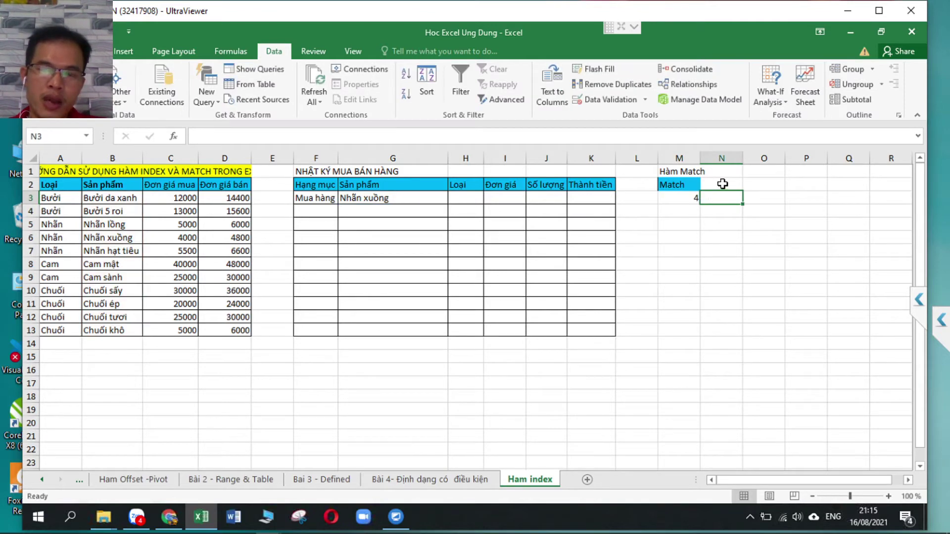
{"action": "left_click", "coordinate": [723, 184]}
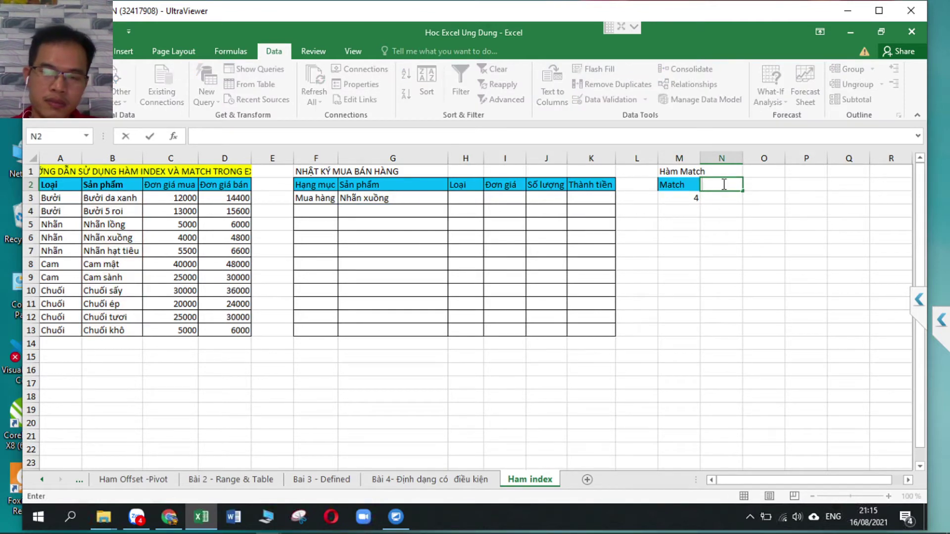
{"action": "key", "text": "Return"}
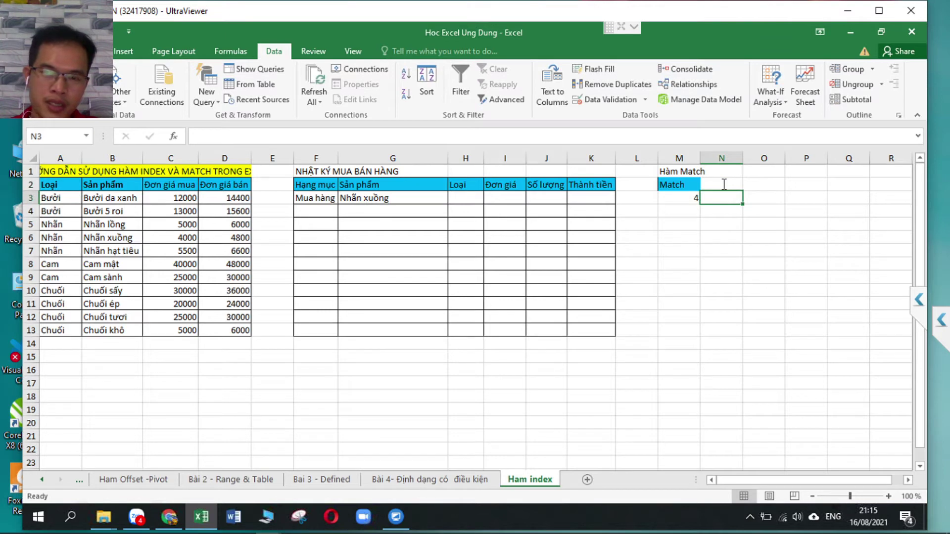
{"action": "type", "text": "'"}
{"action": "type", "text": "=MATCH($G3,$B$3:$B$13,0)"}
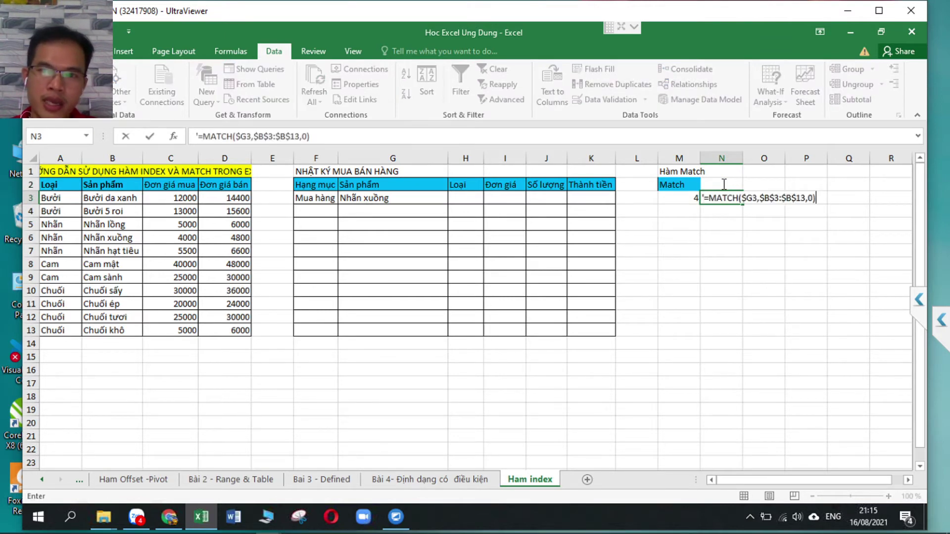
{"action": "key", "text": "Return"}
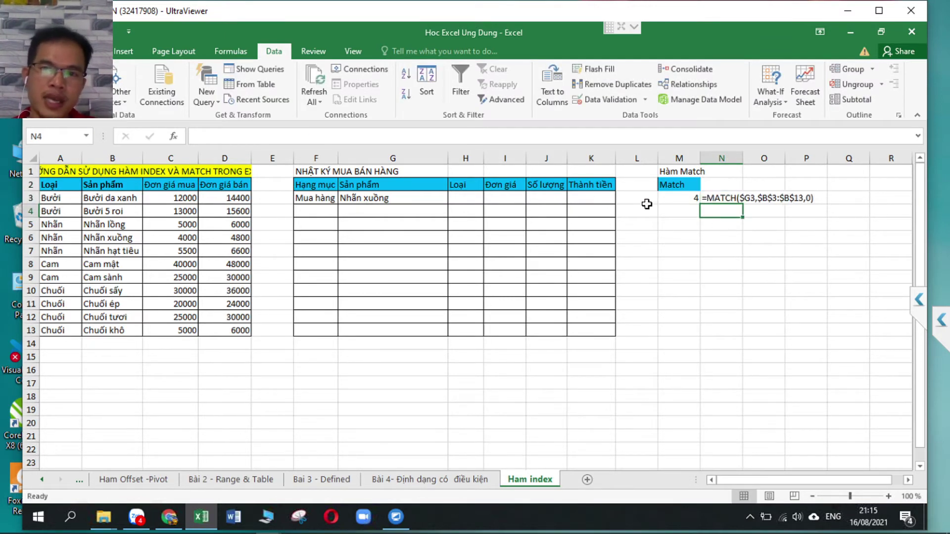
{"action": "left_click", "coordinate": [687, 213]}
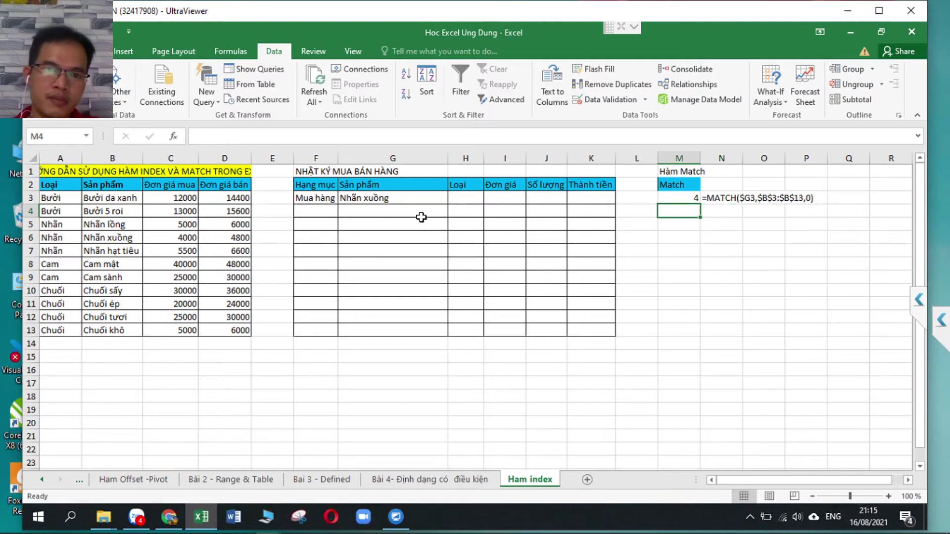
Step: Set the second entry's category in F4 to Bán hàng
{"action": "left_click", "coordinate": [367, 212]}
{"action": "left_click", "coordinate": [328, 208]}
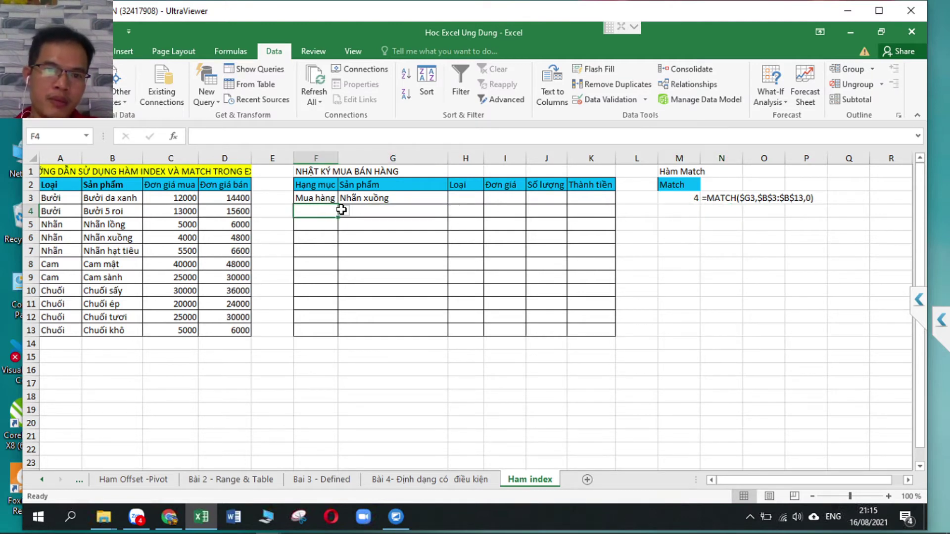
{"action": "left_click", "coordinate": [345, 214]}
{"action": "left_click", "coordinate": [329, 209]}
{"action": "left_click", "coordinate": [344, 211]}
{"action": "left_click", "coordinate": [349, 218]}
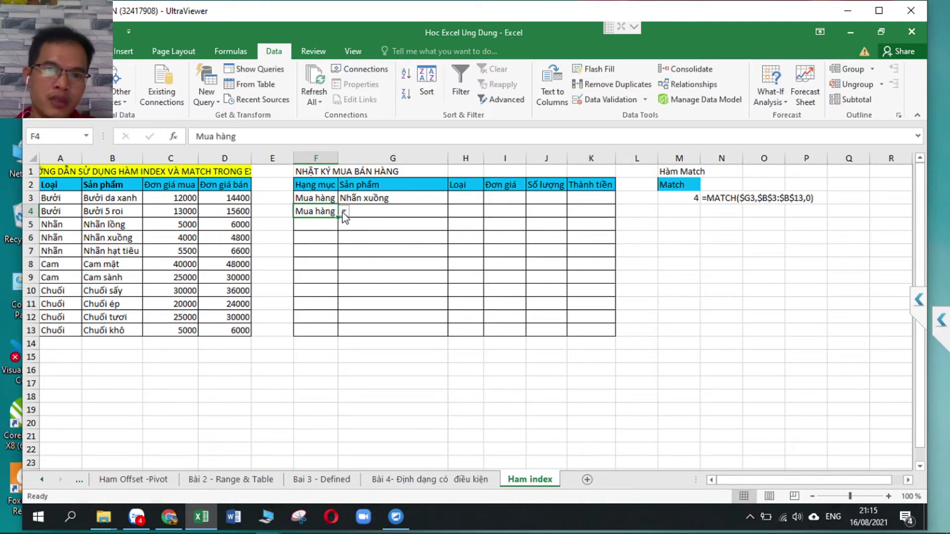
{"action": "left_click", "coordinate": [344, 211]}
{"action": "left_click", "coordinate": [319, 230]}
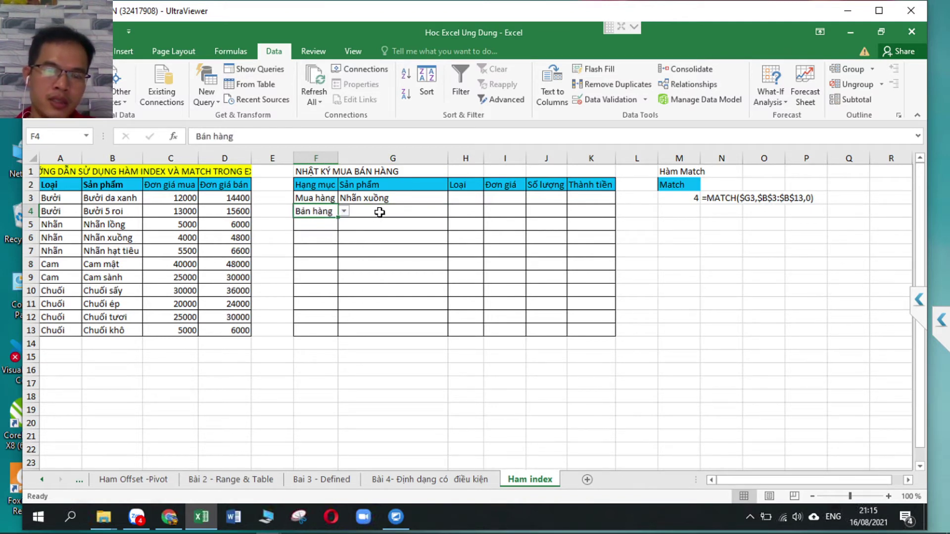
Step: Choose Nhãn xuồng as the product in G4
{"action": "left_click", "coordinate": [380, 213]}
{"action": "left_click", "coordinate": [454, 212]}
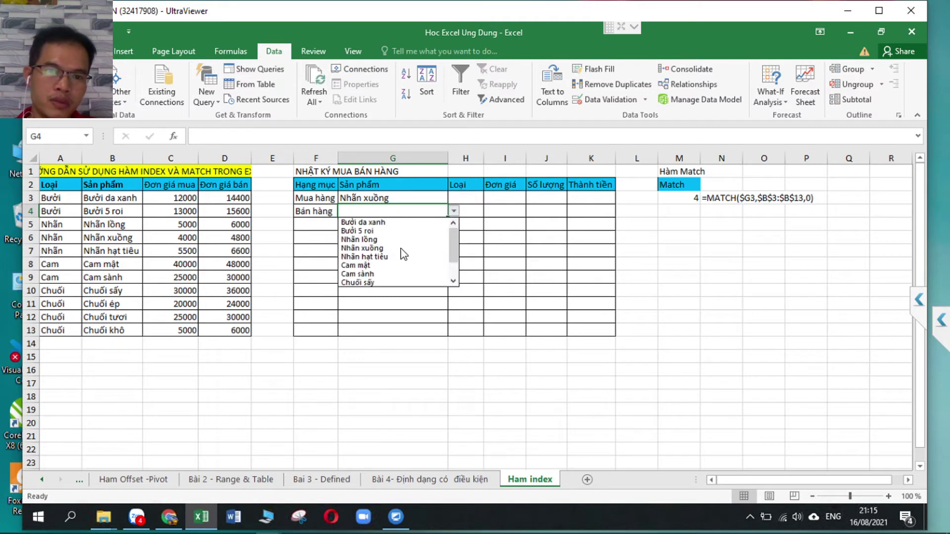
{"action": "left_click_drag", "start_coordinate": [454, 246], "coordinate": [454, 279]}
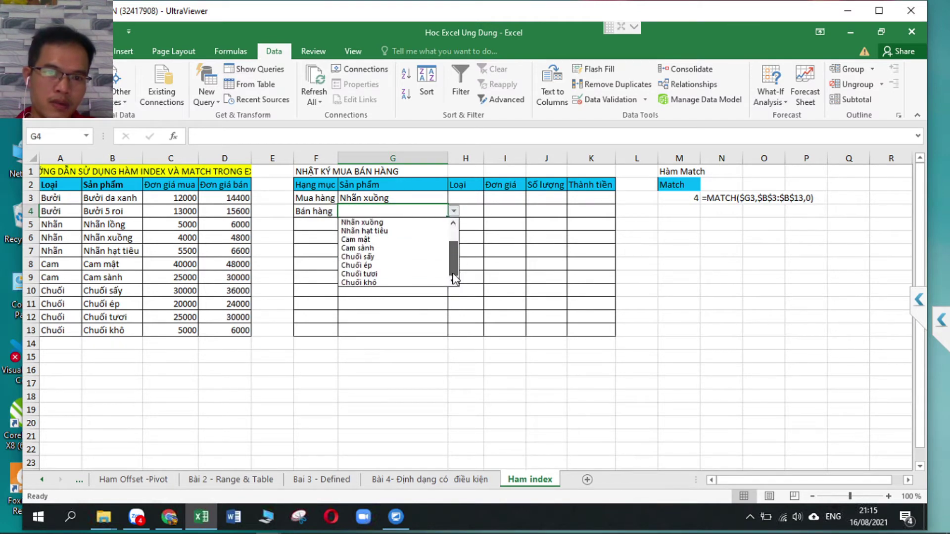
{"action": "left_click", "coordinate": [451, 228]}
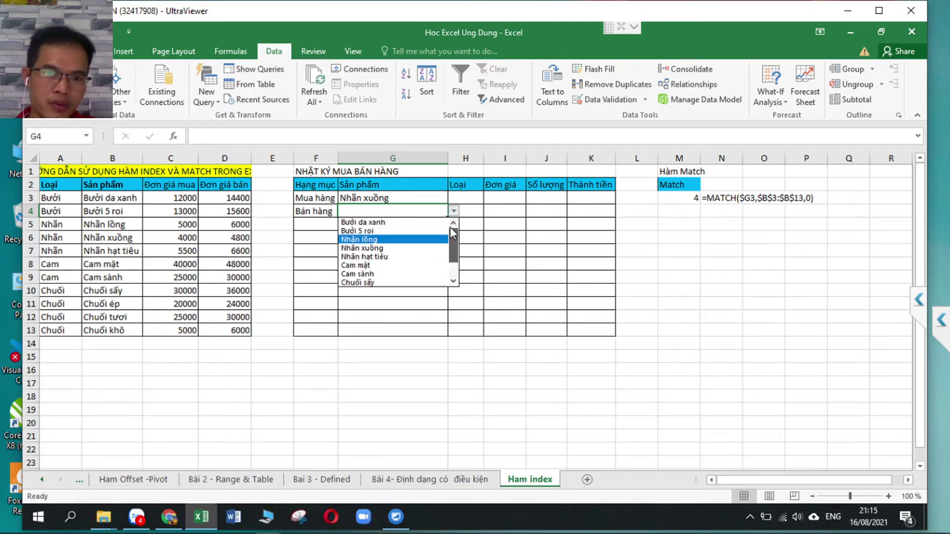
{"action": "left_click", "coordinate": [380, 247]}
{"action": "left_click", "coordinate": [687, 211]}
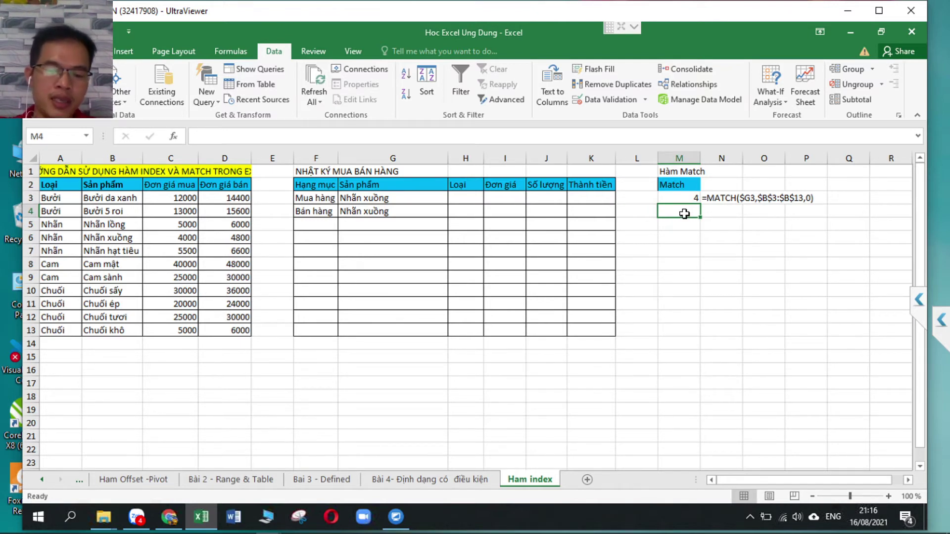
Step: Type the label Index in M4
{"action": "type", "text": "Index"}
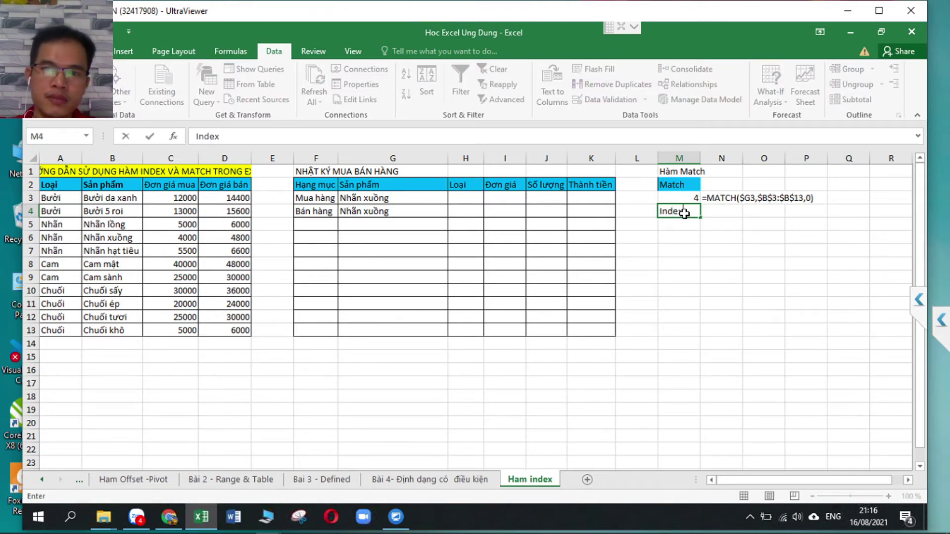
{"action": "key", "text": "Return"}
{"action": "key", "text": "Up"}
{"action": "key", "text": "Right"}
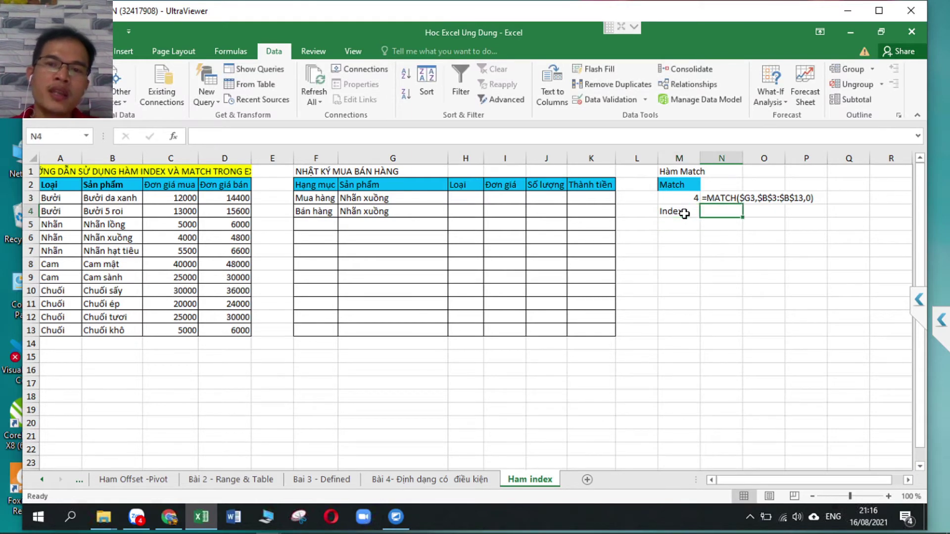
{"action": "key", "text": "Left"}
{"action": "key", "text": "Down"}
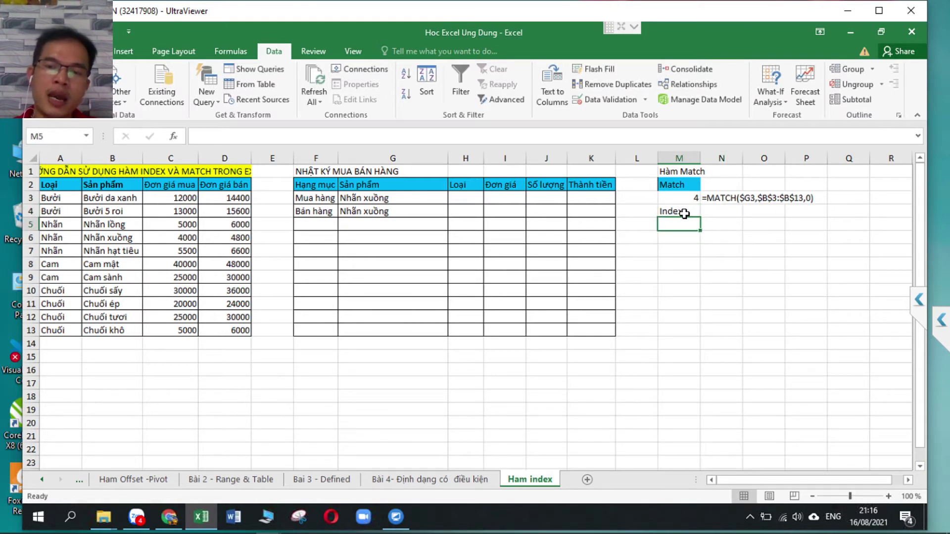
Step: Enter =INDEX($A$2:$D$13,M3,1) in M5 so it returns Nhãn
{"action": "type", "text": "="}
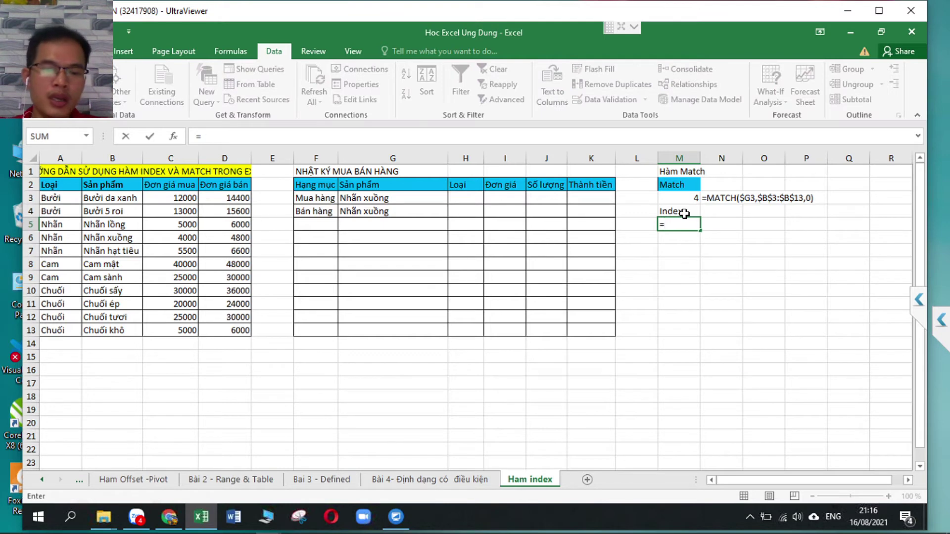
{"action": "type", "text": "in"}
{"action": "key", "text": "Tab"}
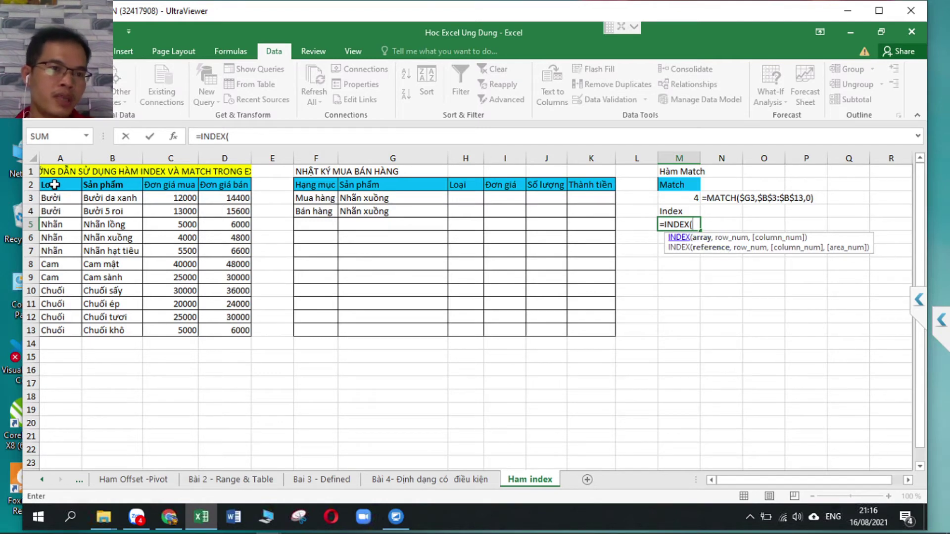
{"action": "mouse_move", "coordinate": [59, 185]}
{"action": "left_mouse_down"}
{"action": "mouse_move", "coordinate": [234, 344]}
{"action": "mouse_move", "coordinate": [232, 330]}
{"action": "left_mouse_up"}
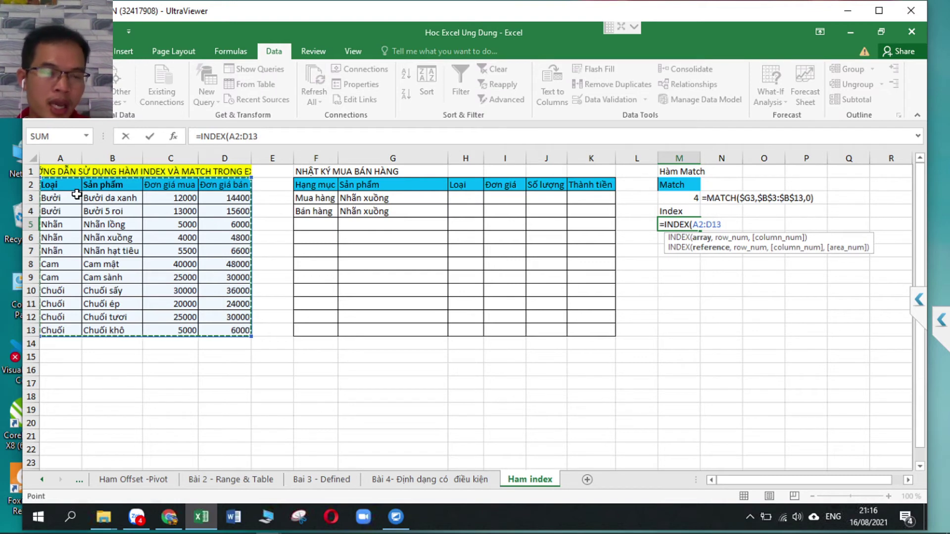
{"action": "key", "text": "F4"}
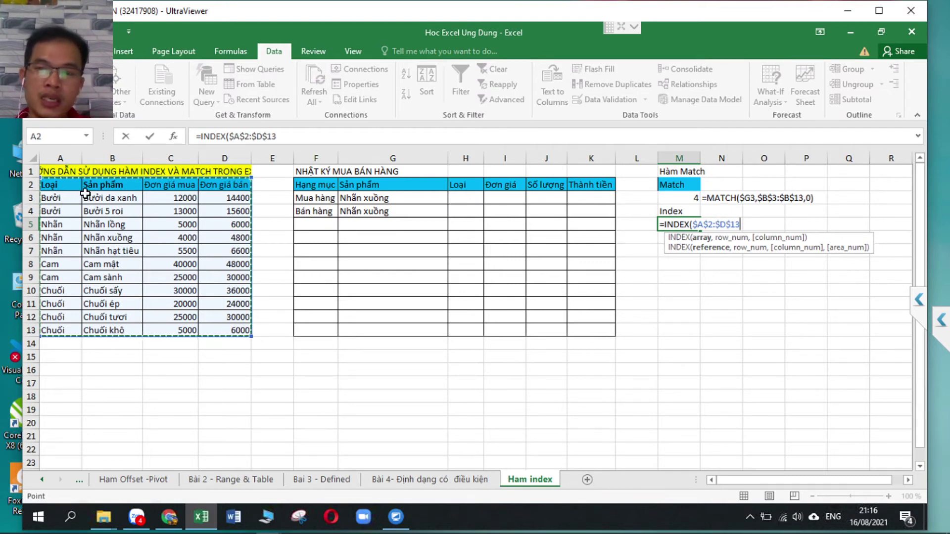
{"action": "type", "text": ","}
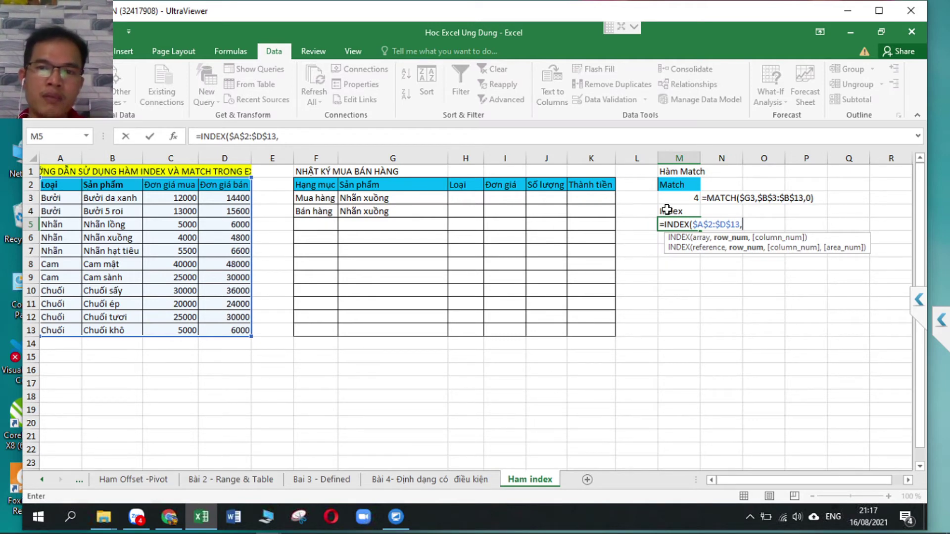
{"action": "left_click", "coordinate": [683, 198]}
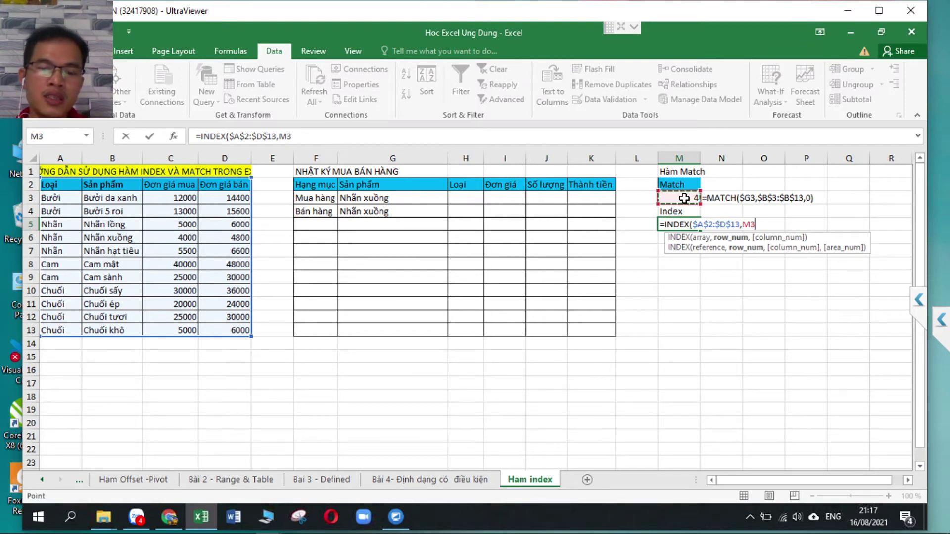
{"action": "type", "text": ",1"}
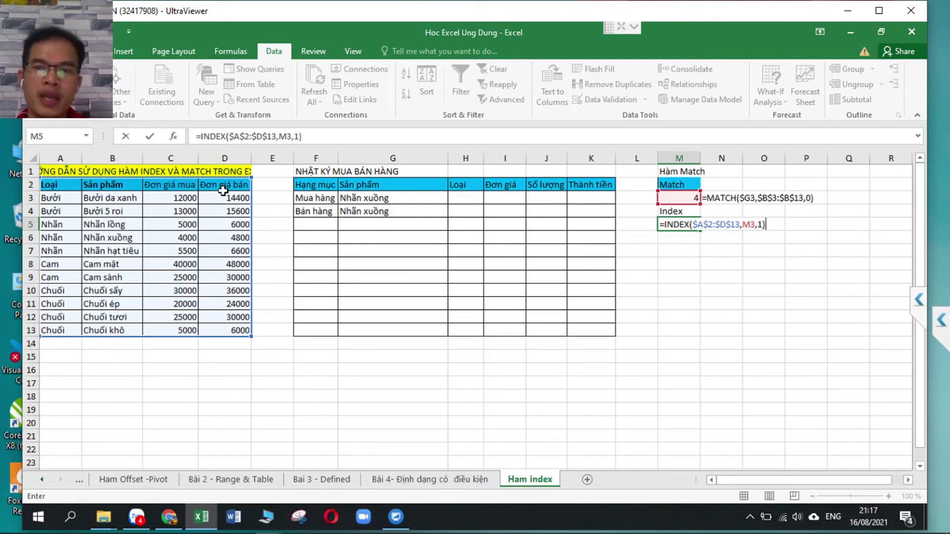
{"action": "key", "text": "Return"}
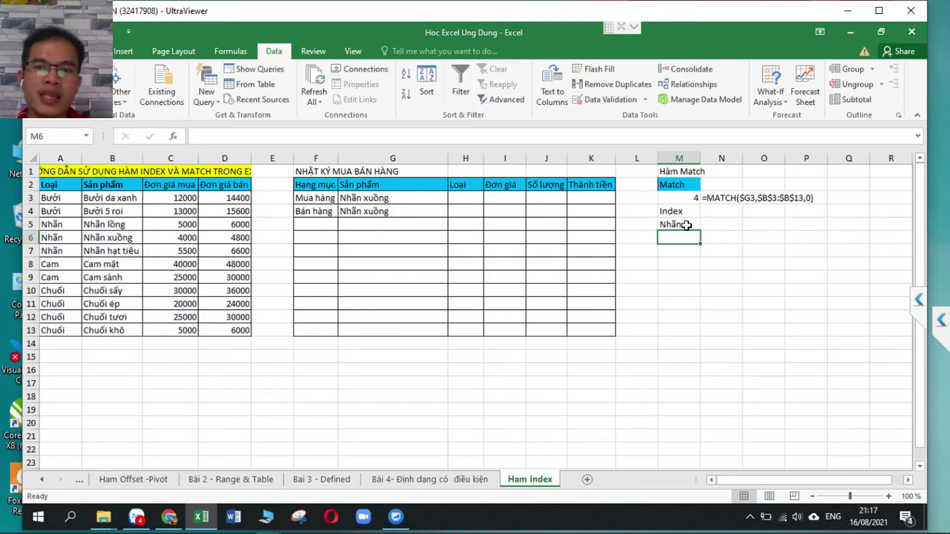
Step: Paste M5's INDEX formula as visible text into N5
{"action": "left_click", "coordinate": [687, 225]}
{"action": "left_click", "coordinate": [325, 137]}
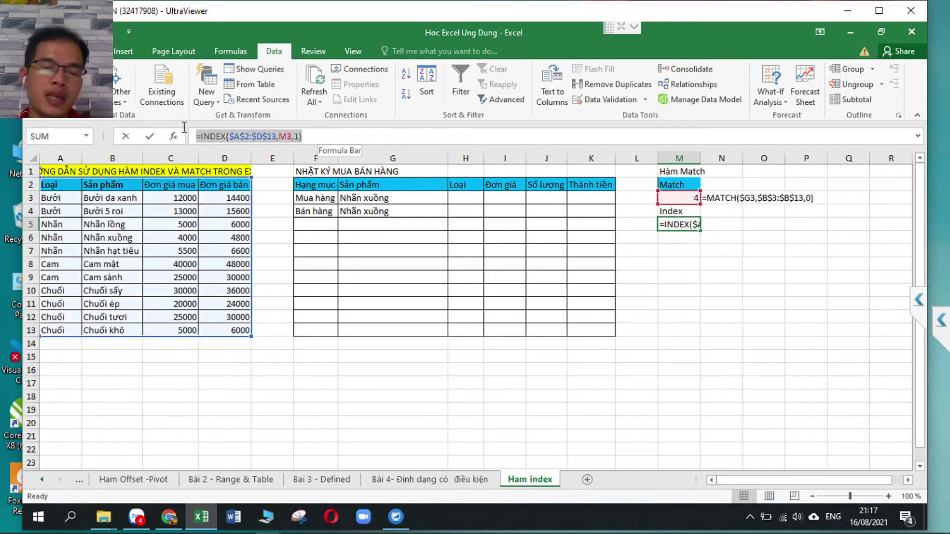
{"action": "key", "text": "Tab"}
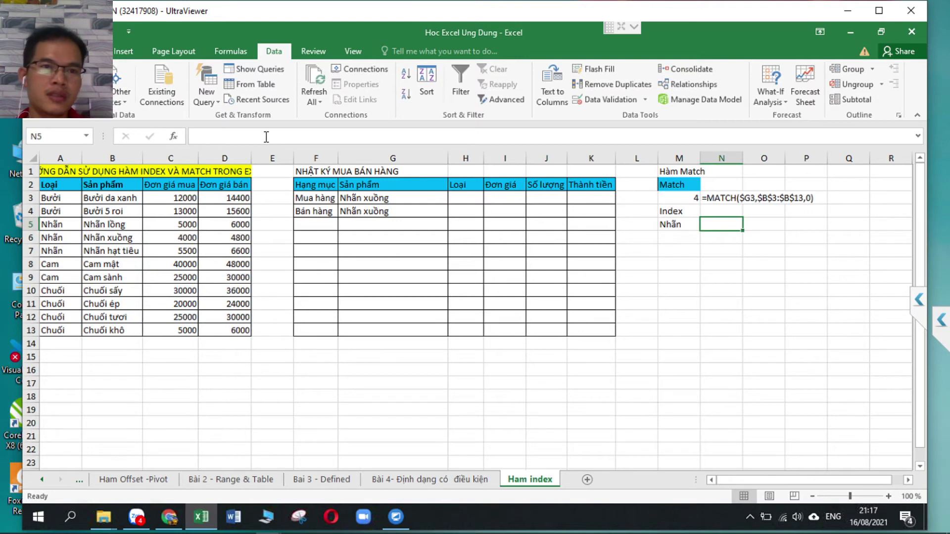
{"action": "left_click", "coordinate": [266, 137]}
{"action": "type", "text": "=INDEX($A$2:$D$13,M3,1)"}
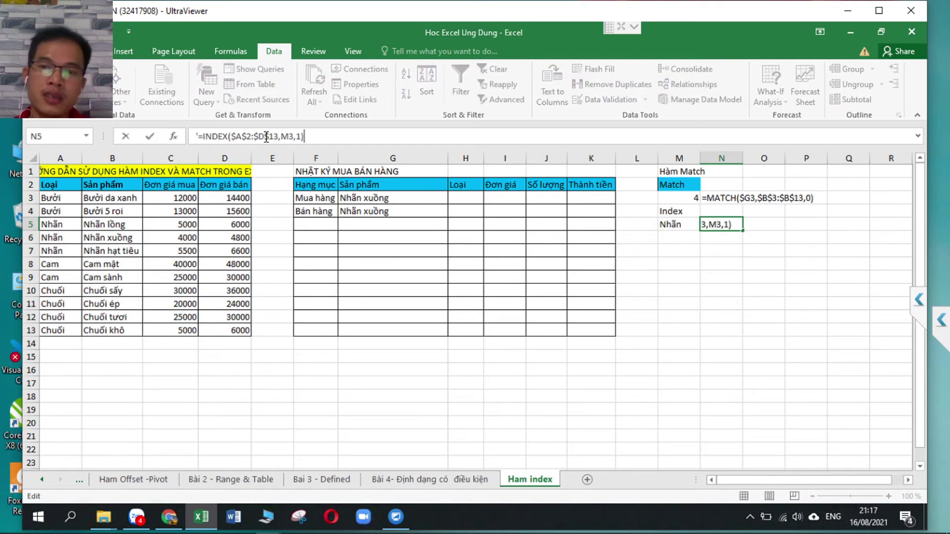
{"action": "key", "text": "Return"}
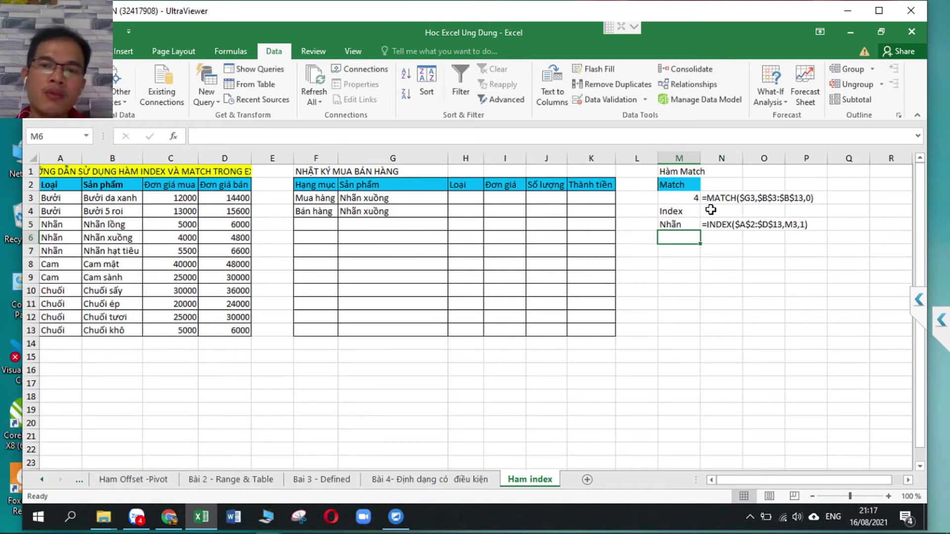
Step: Copy M5's INDEX formula into M6 and replace the M3 argument with MATCH(
{"action": "left_click", "coordinate": [677, 224]}
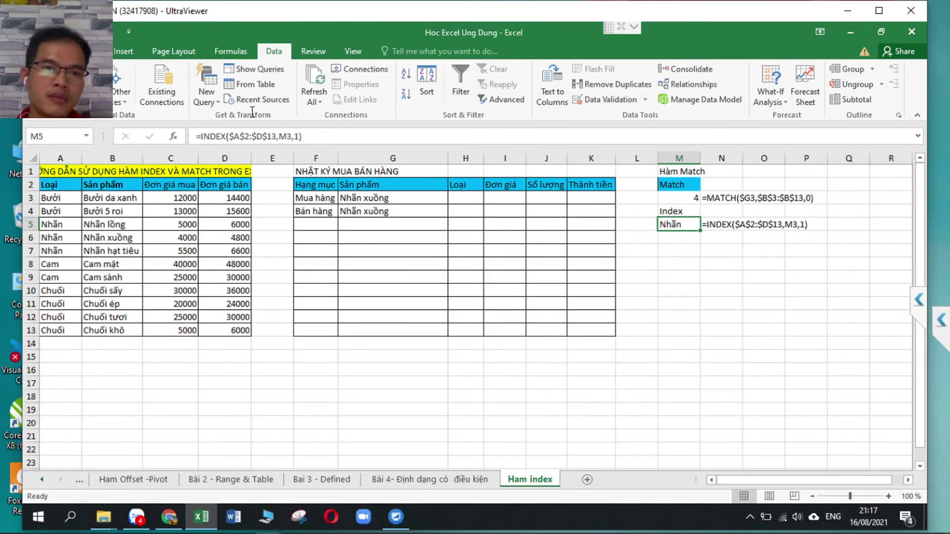
{"action": "left_click", "coordinate": [252, 136]}
{"action": "key", "text": "Return"}
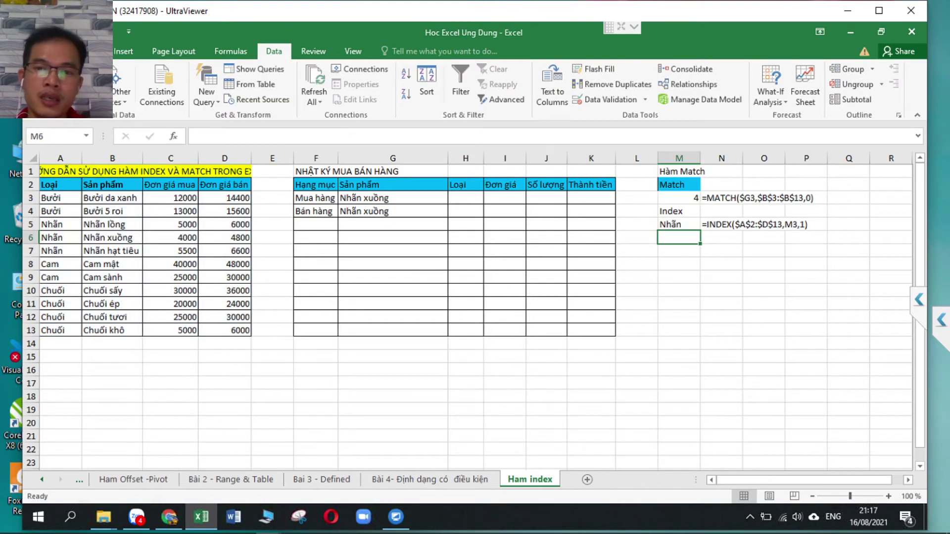
{"action": "left_click", "coordinate": [247, 137]}
{"action": "type", "text": "=INDEX($A$2:$D$13,M3,1)"}
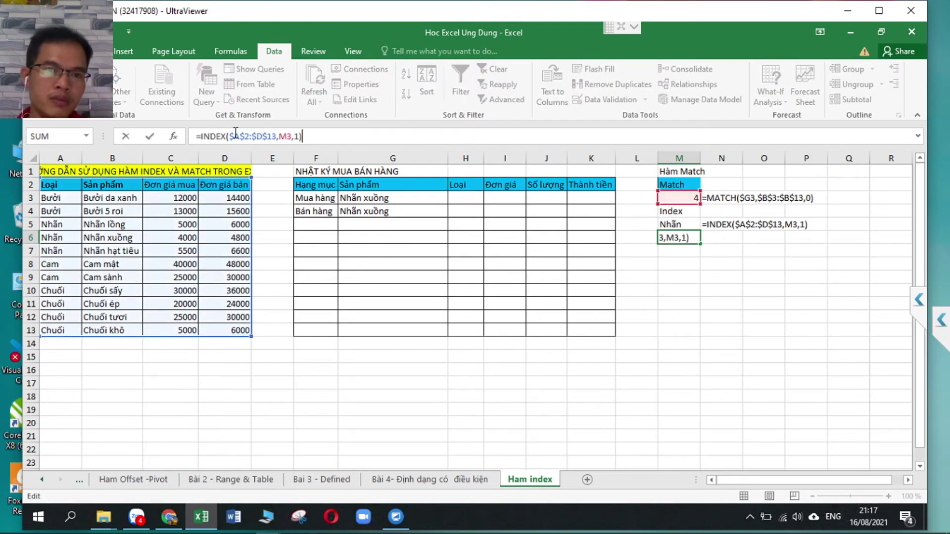
{"action": "double_click", "coordinate": [287, 136]}
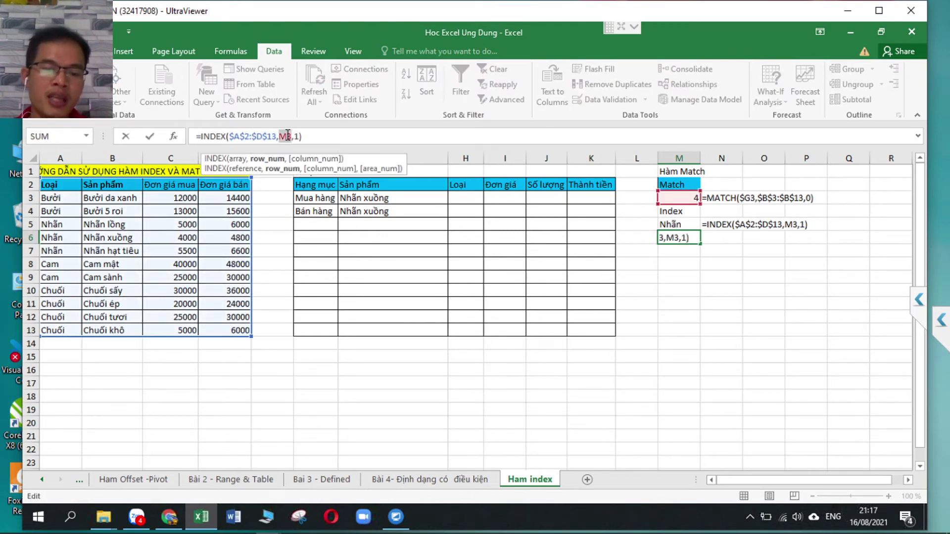
{"action": "type", "text": "MATCH("}
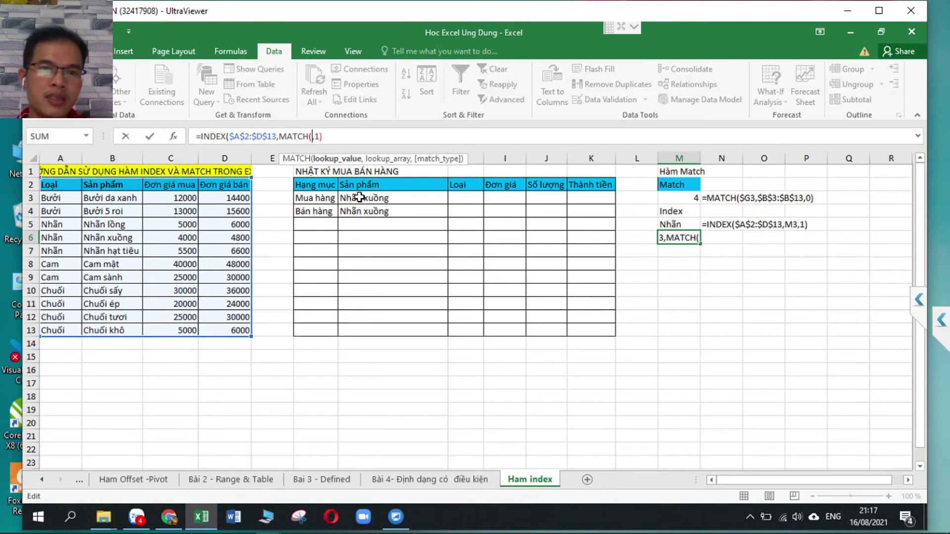
Step: Complete the nested MATCH($G3,$B$3:$B$13,0) so M6 returns Nhãn
{"action": "left_click", "coordinate": [359, 197]}
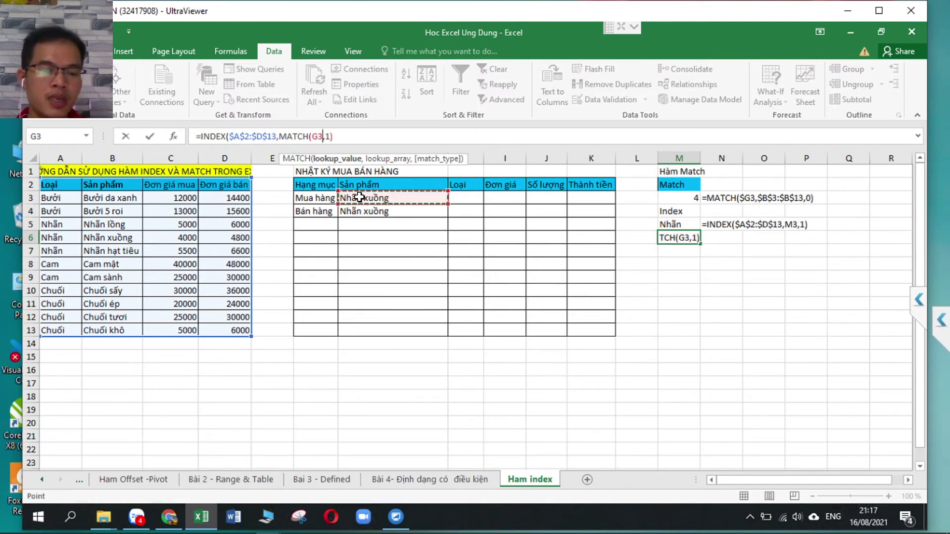
{"action": "key", "text": "F4"}
{"action": "key", "text": "F4"}
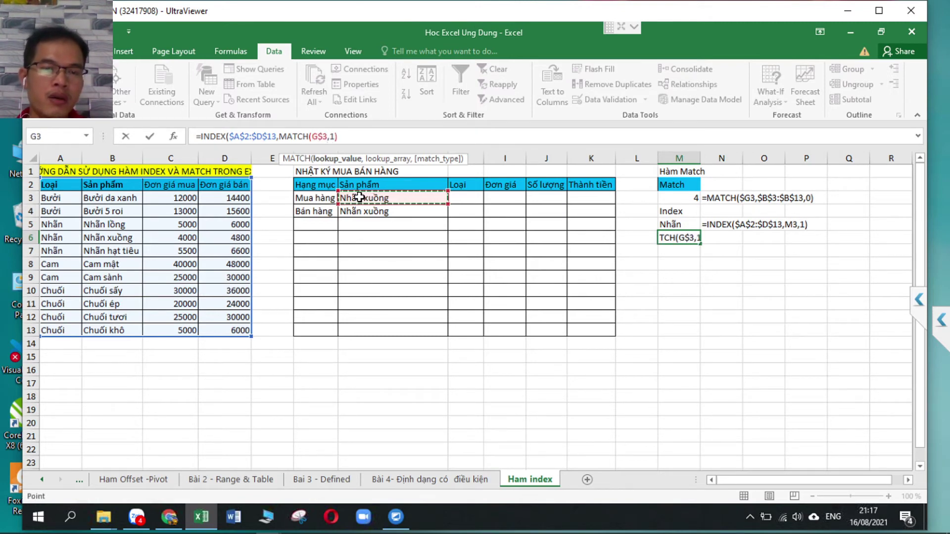
{"action": "key", "text": "F4"}
{"action": "type", "text": ","}
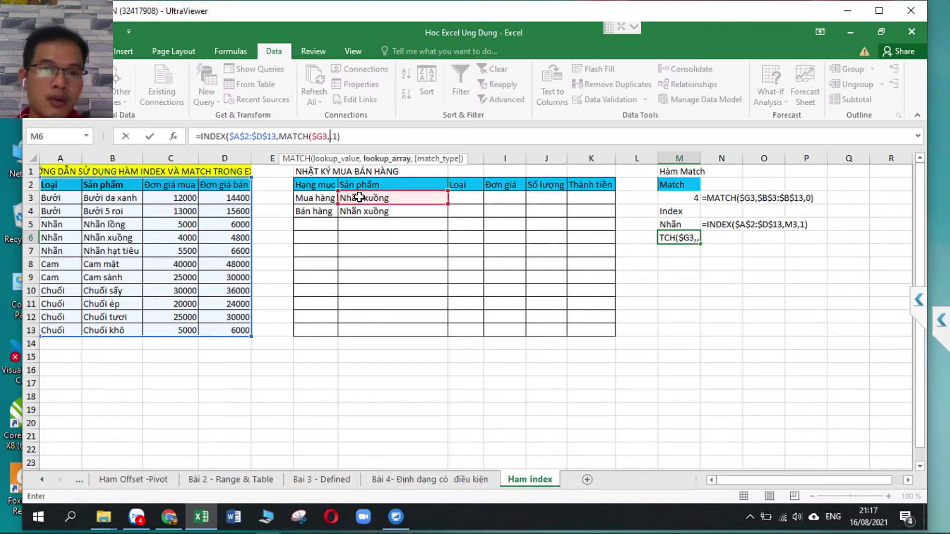
{"action": "left_click_drag", "start_coordinate": [118, 198], "coordinate": [111, 331]}
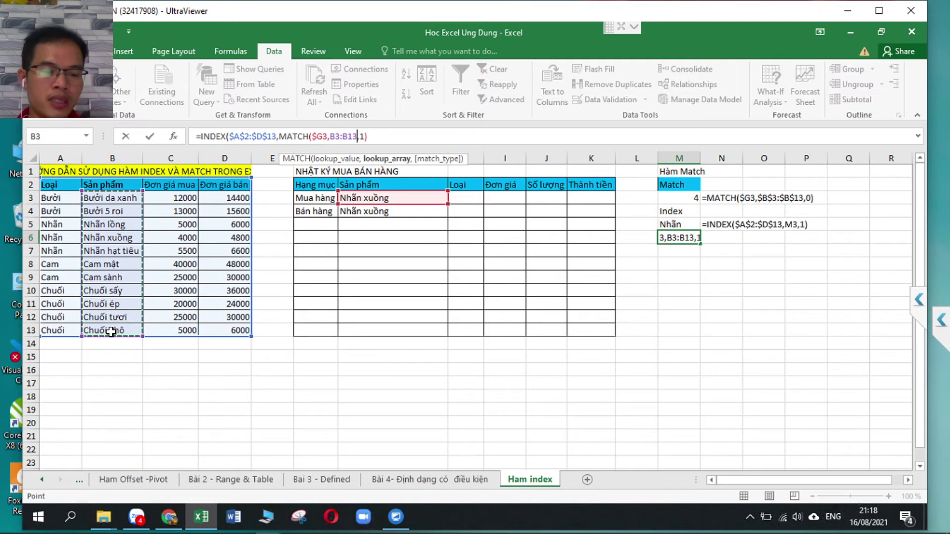
{"action": "key", "text": "F4"}
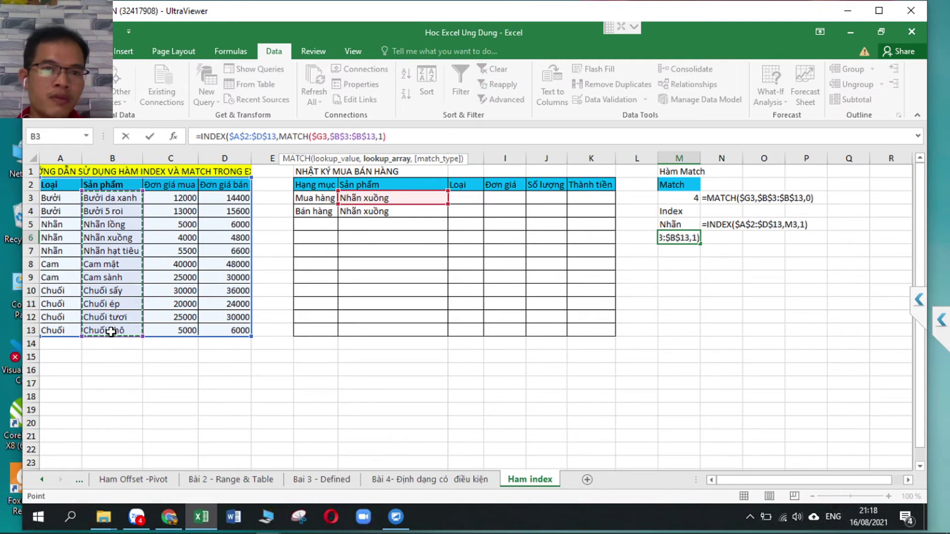
{"action": "type", "text": ","}
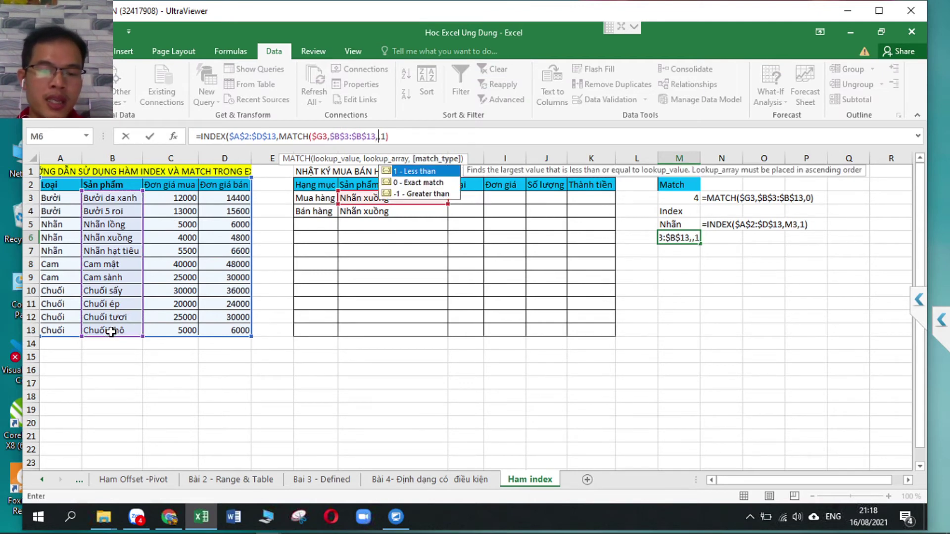
{"action": "type", "text": "0)"}
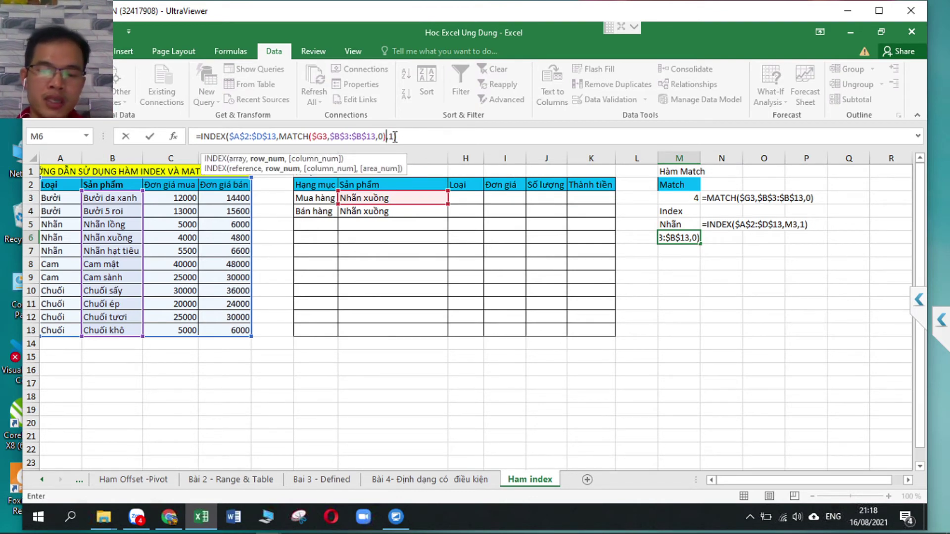
{"action": "key", "text": "Return"}
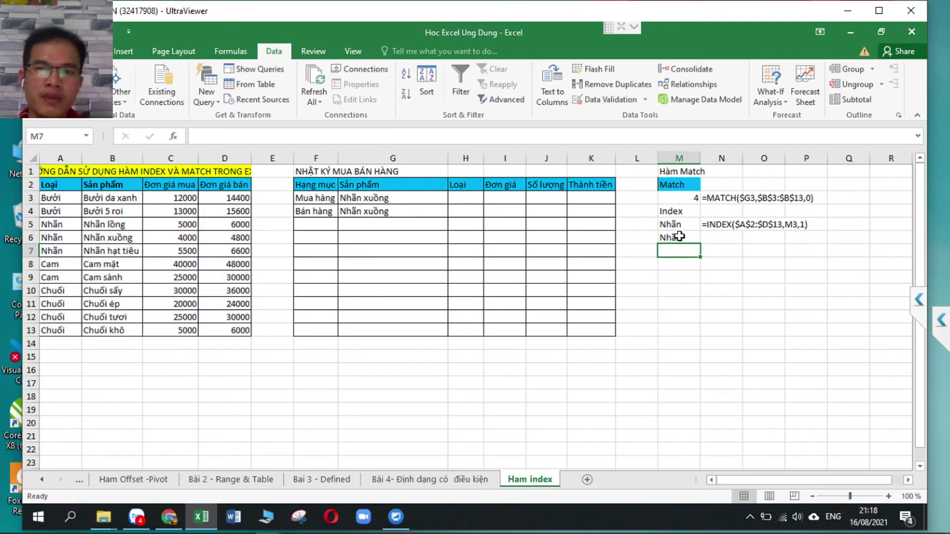
Step: Show M6's nested formula as text in N6 and autofit column N
{"action": "left_click", "coordinate": [680, 236]}
{"action": "left_click", "coordinate": [419, 136]}
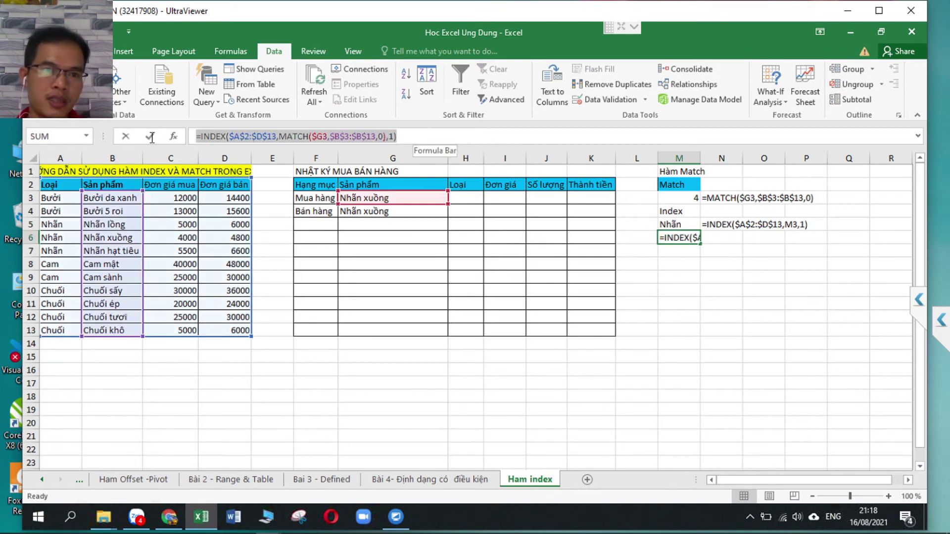
{"action": "key", "text": "Tab"}
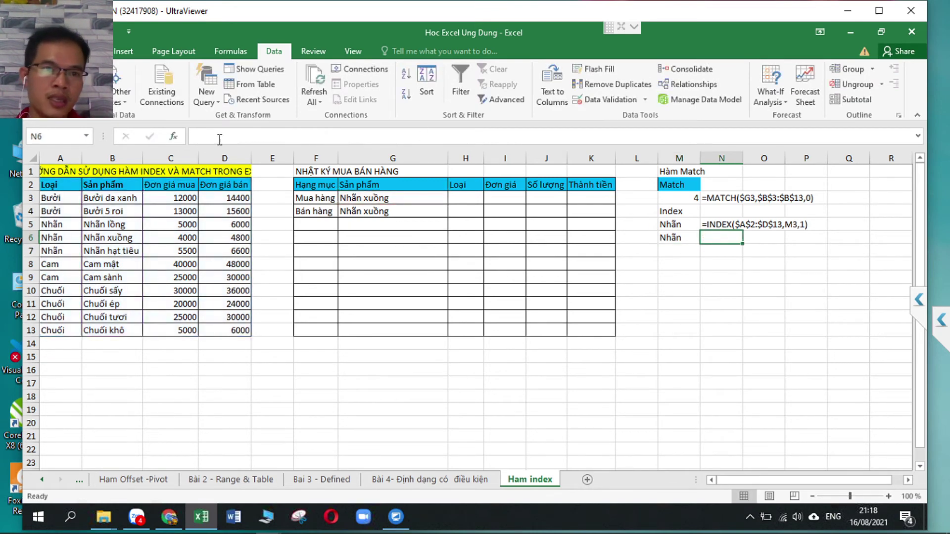
{"action": "left_click", "coordinate": [221, 136]}
{"action": "type", "text": "'"}
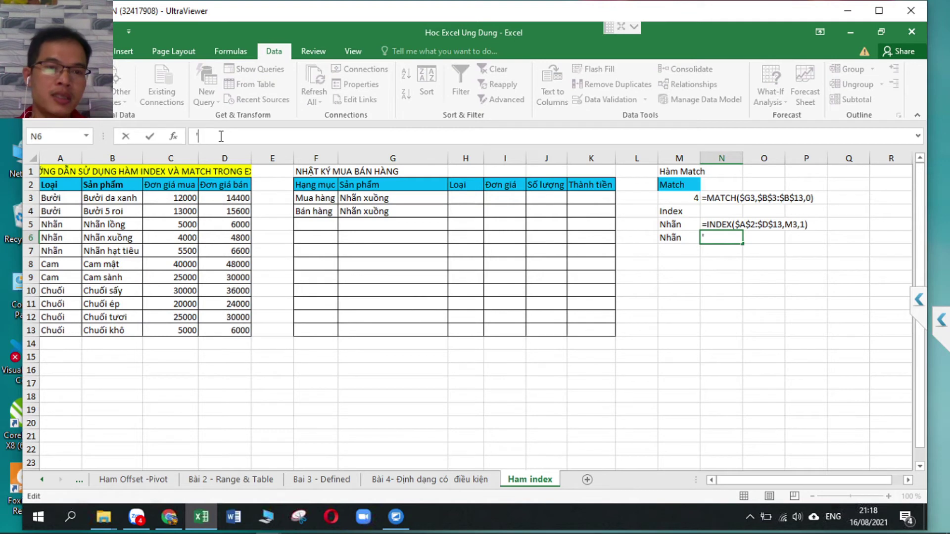
{"action": "key", "text": "ctrl+v"}
{"action": "key", "text": "Return"}
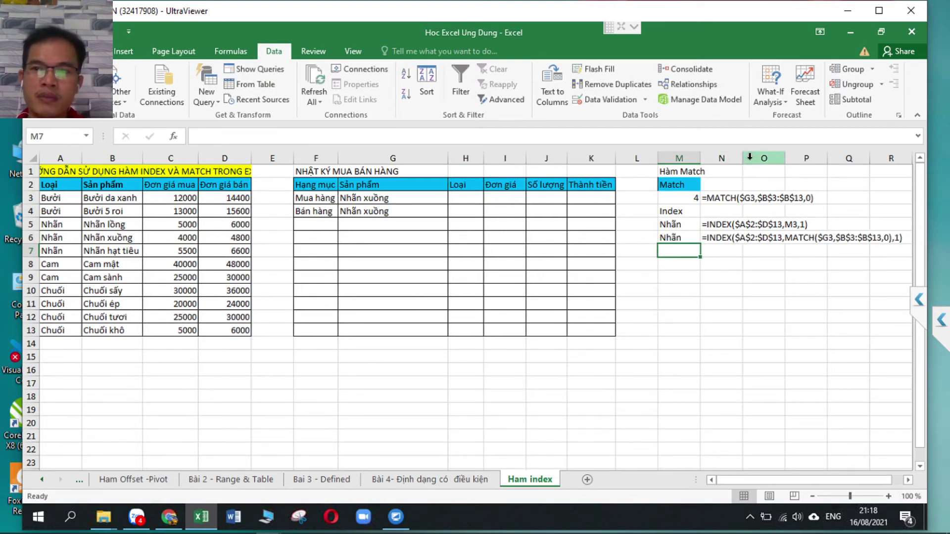
{"action": "double_click", "coordinate": [743, 156]}
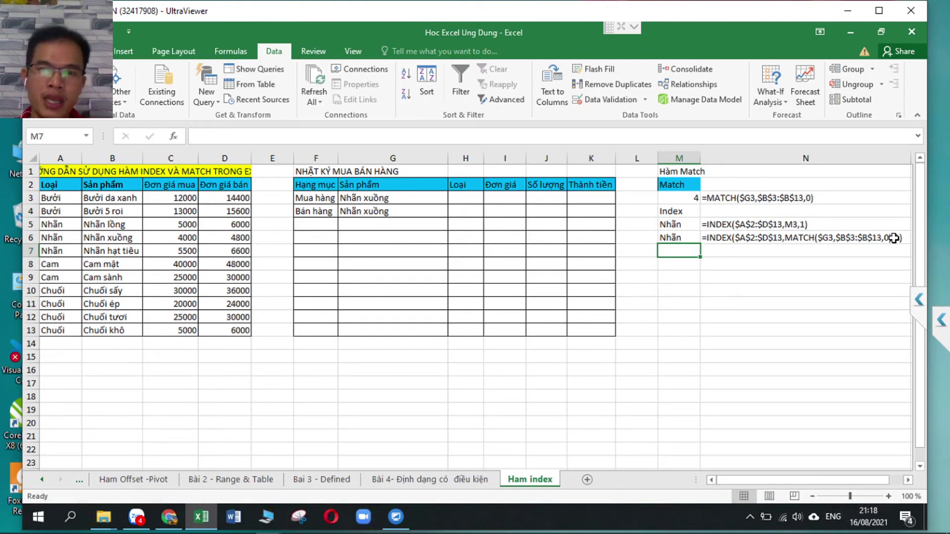
Step: Copy M6's INDEX/MATCH formula into M7
{"action": "key", "text": "Up"}
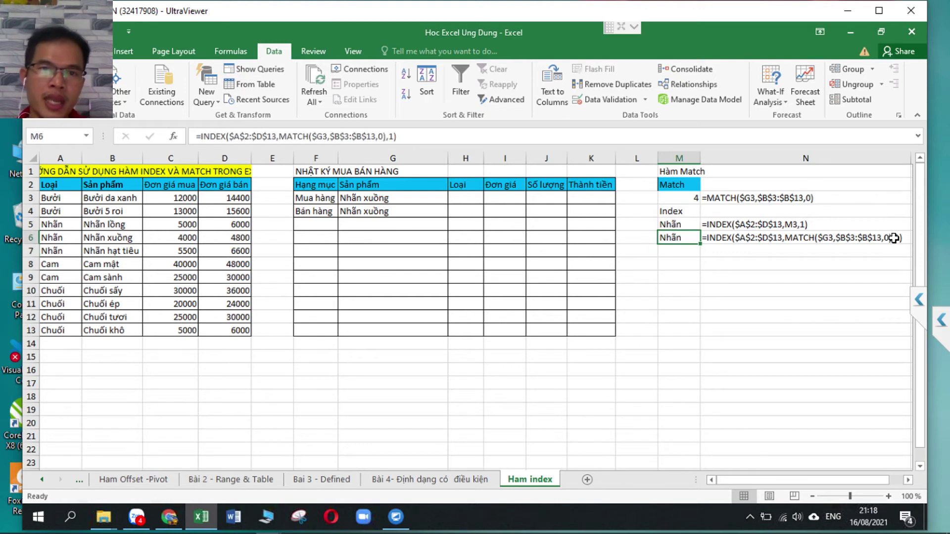
{"action": "key", "text": "F2"}
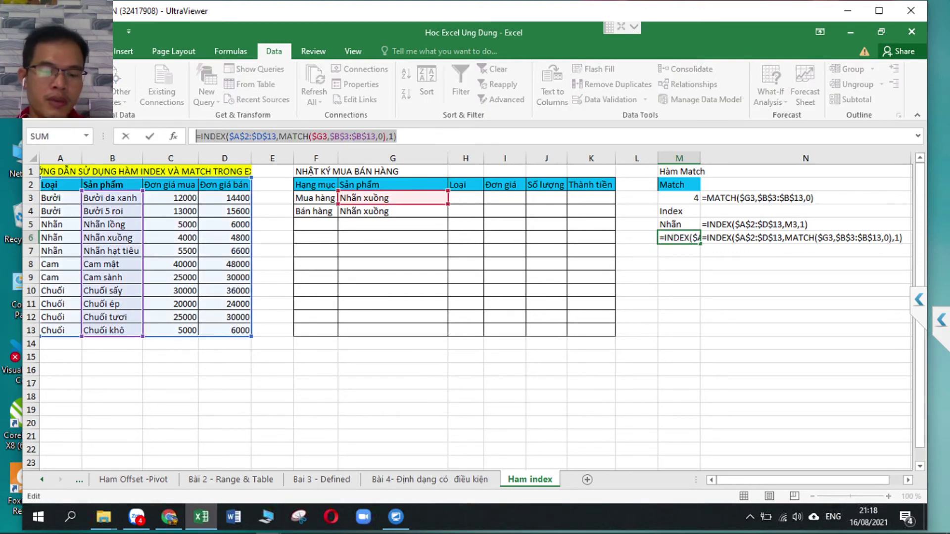
{"action": "key", "text": "Return"}
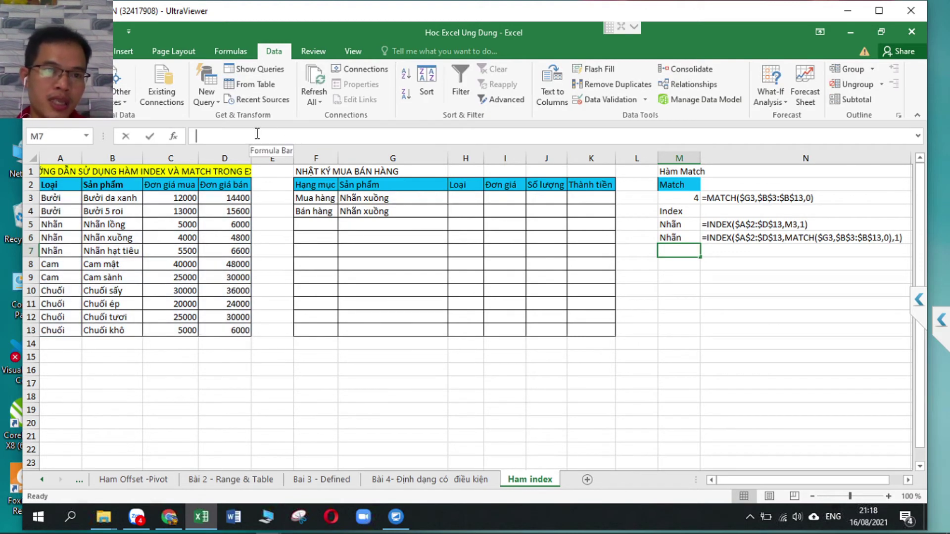
{"action": "key", "text": "ctrl+v"}
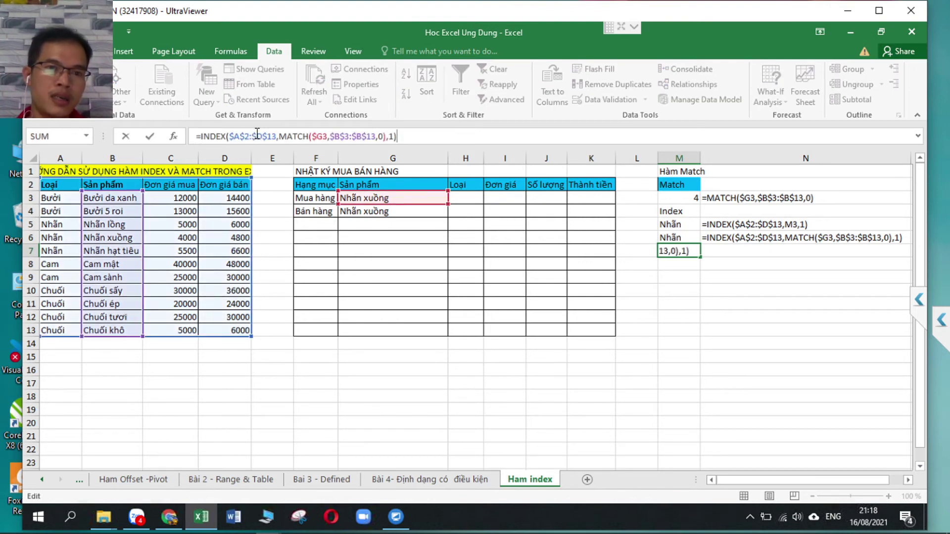
Step: Replace the column argument with IF($F3="Mua hàng",3,4) so M7 returns 5000
{"action": "left_click", "coordinate": [394, 136]}
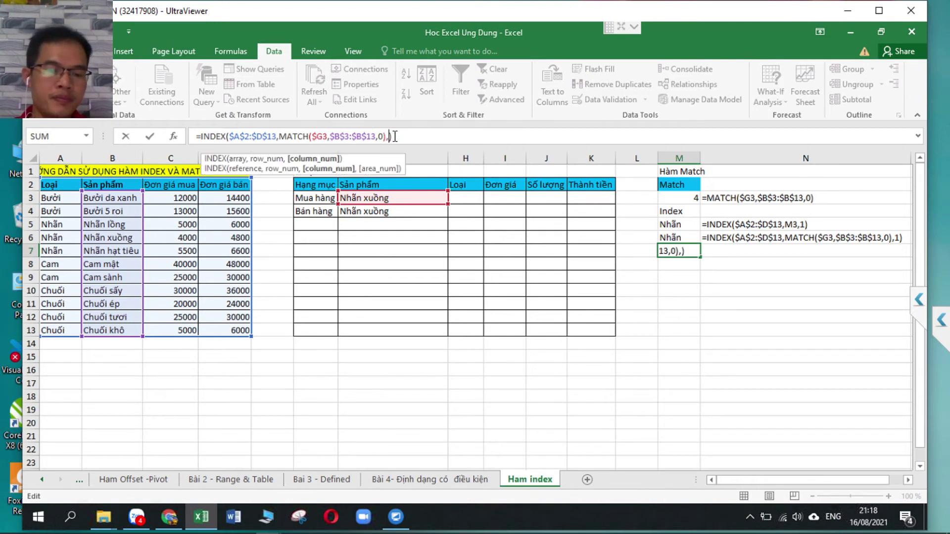
{"action": "type", "text": "if"}
{"action": "key", "text": "Tab"}
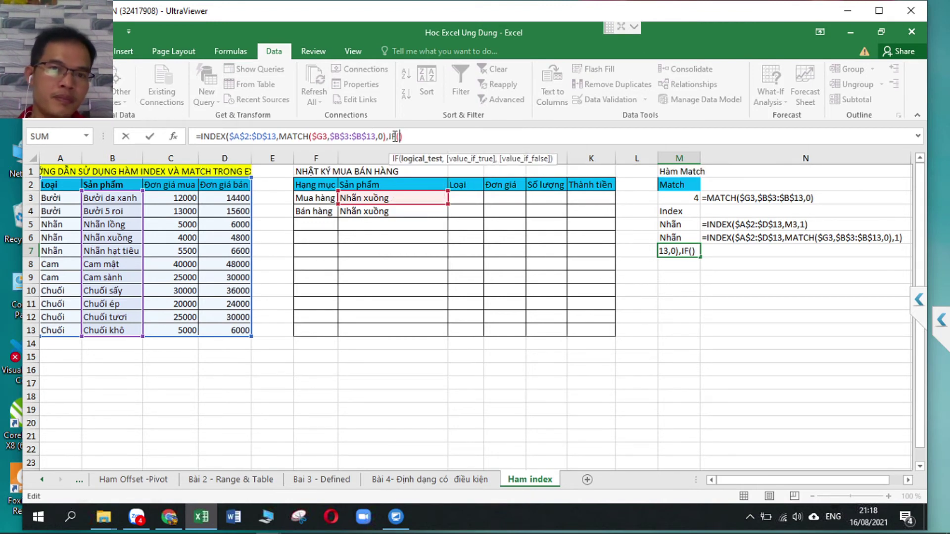
{"action": "left_click", "coordinate": [316, 198]}
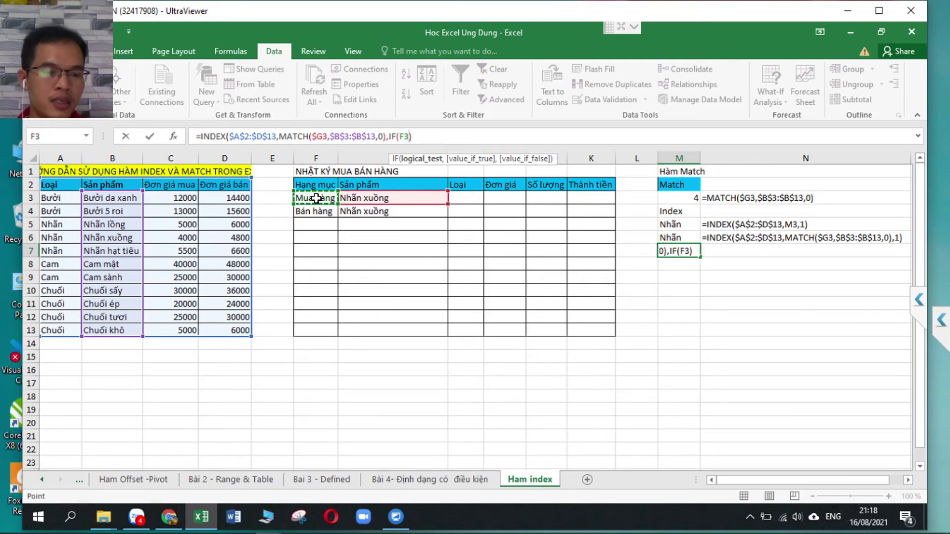
{"action": "key", "text": "F4"}
{"action": "key", "text": "F4"}
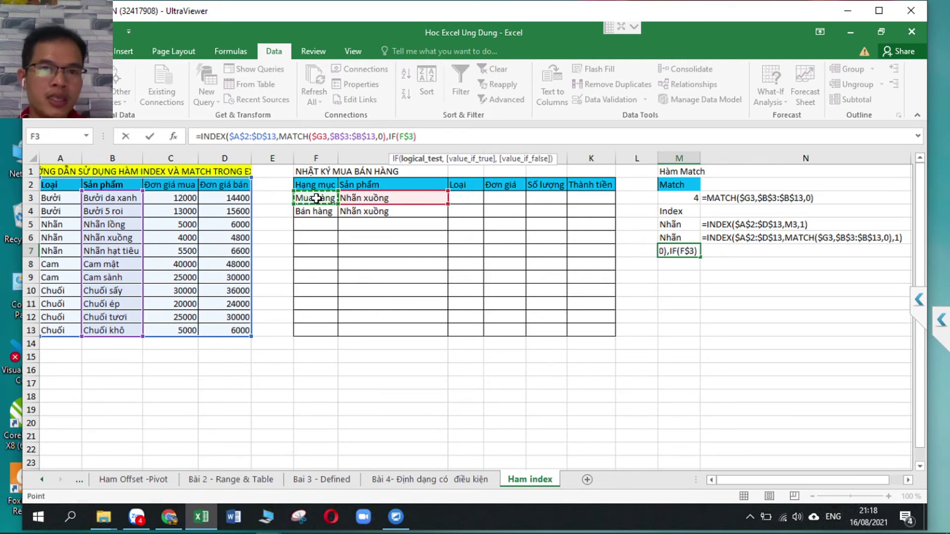
{"action": "key", "text": "F4"}
{"action": "type", "text": "="}
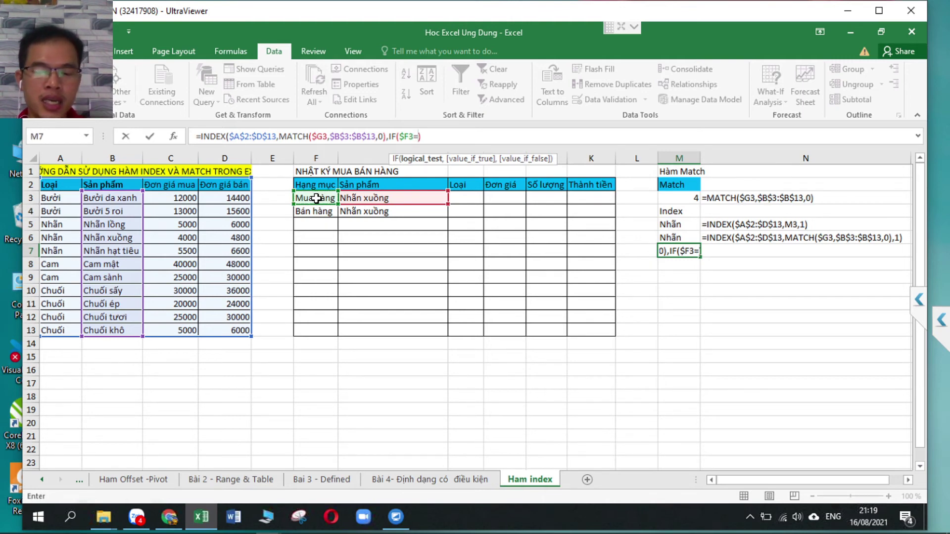
{"action": "type", "text": "\"M"}
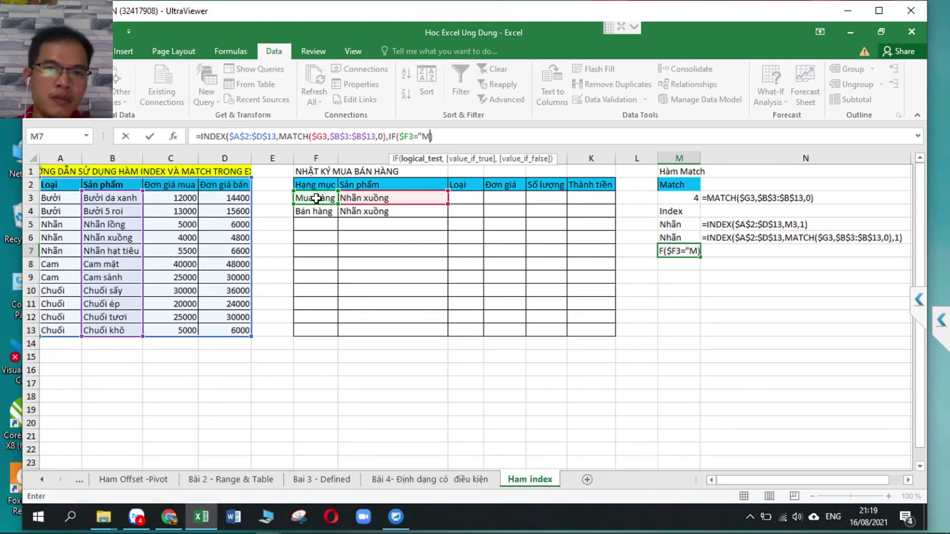
{"action": "type", "text": "ua"}
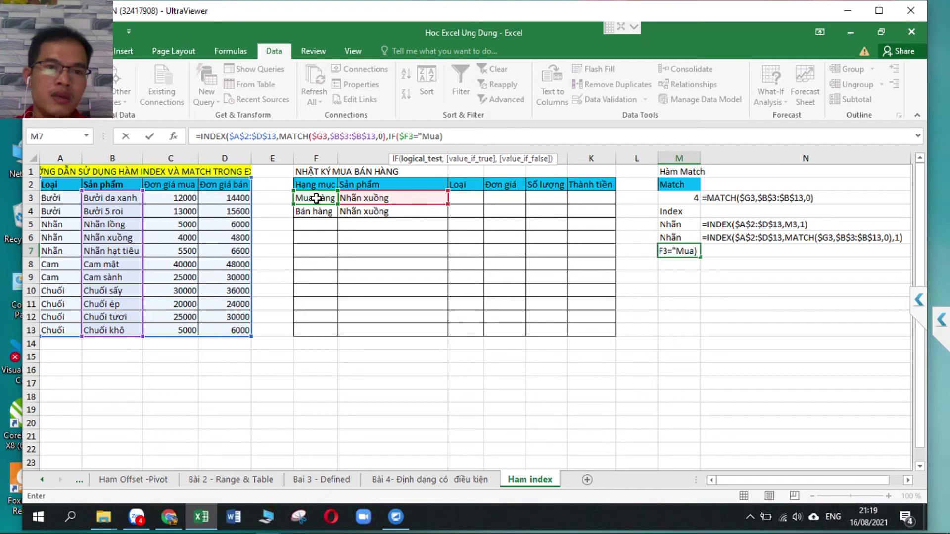
{"action": "type", "text": " ha"}
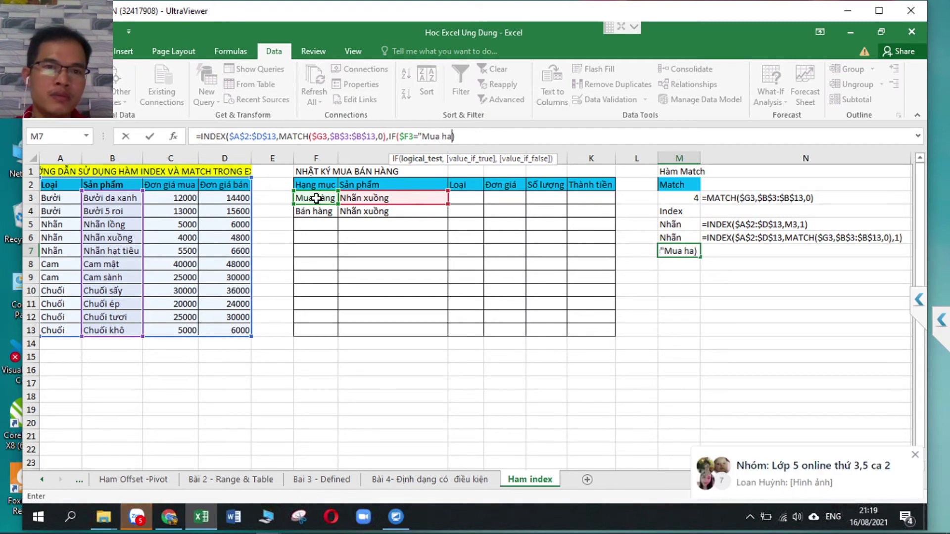
{"action": "type", "text": "ng"}
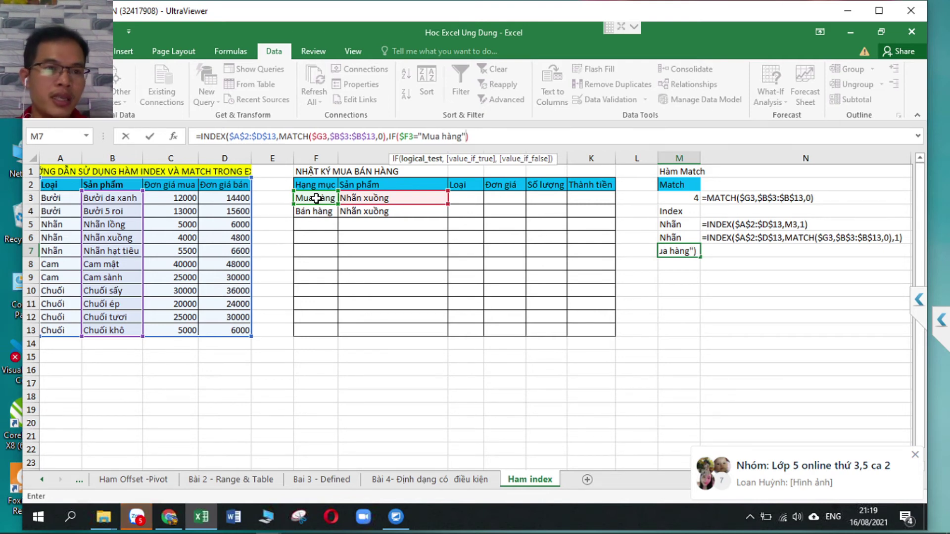
{"action": "type", "text": ","}
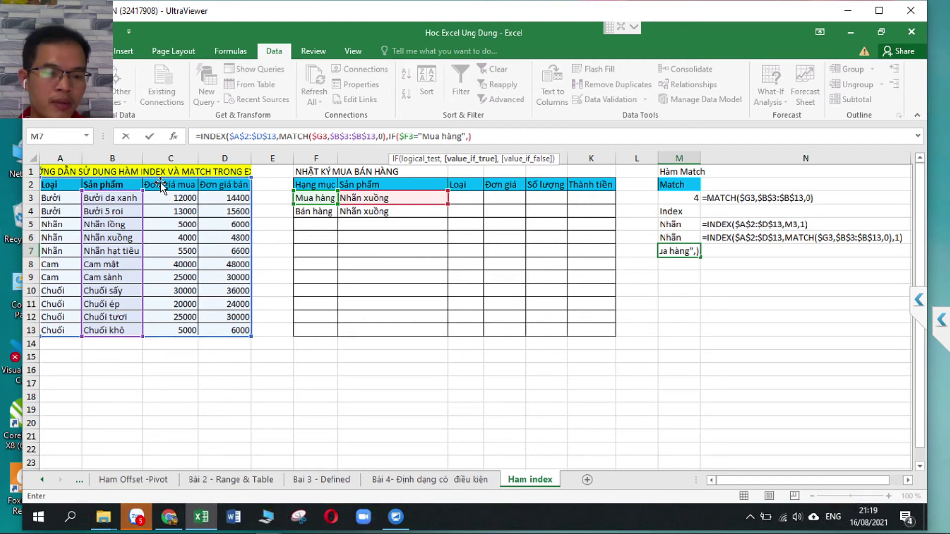
{"action": "type", "text": "3"}
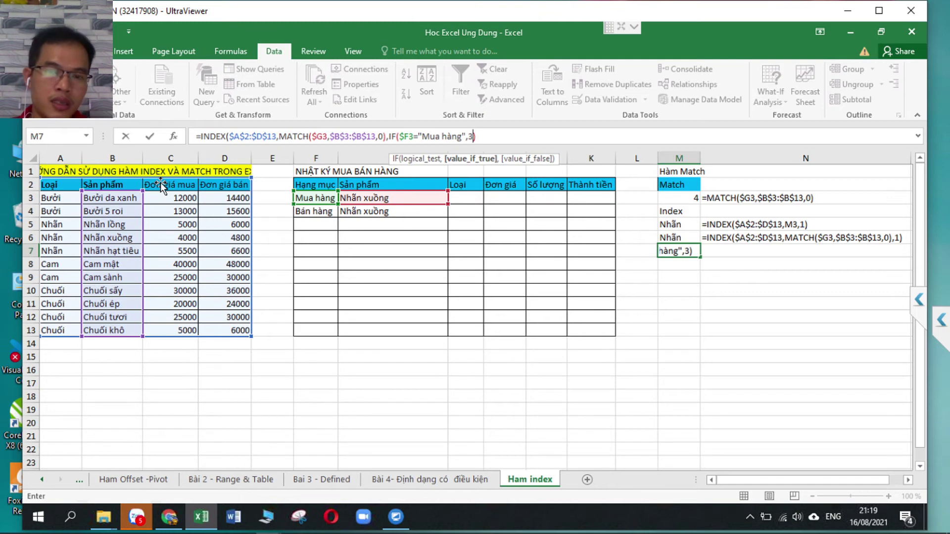
{"action": "type", "text": ",4"}
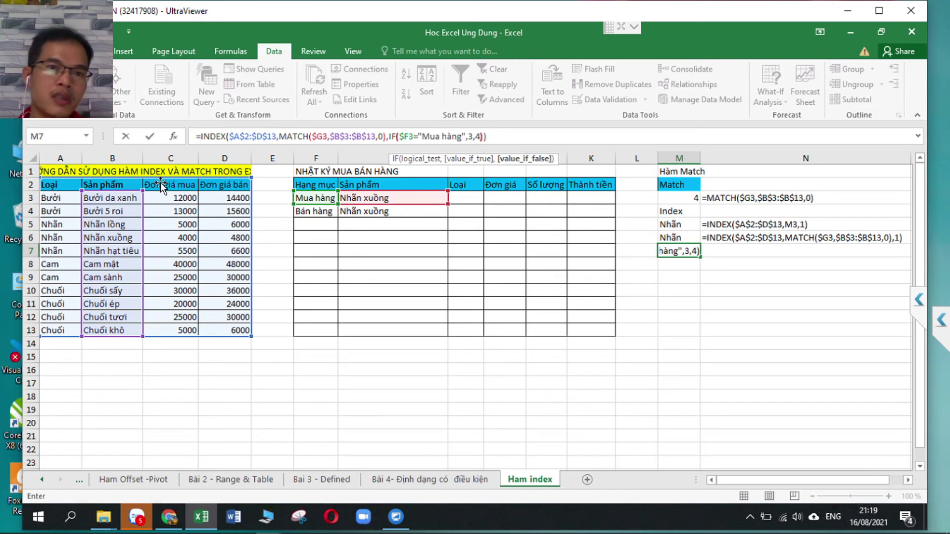
{"action": "key", "text": "Return"}
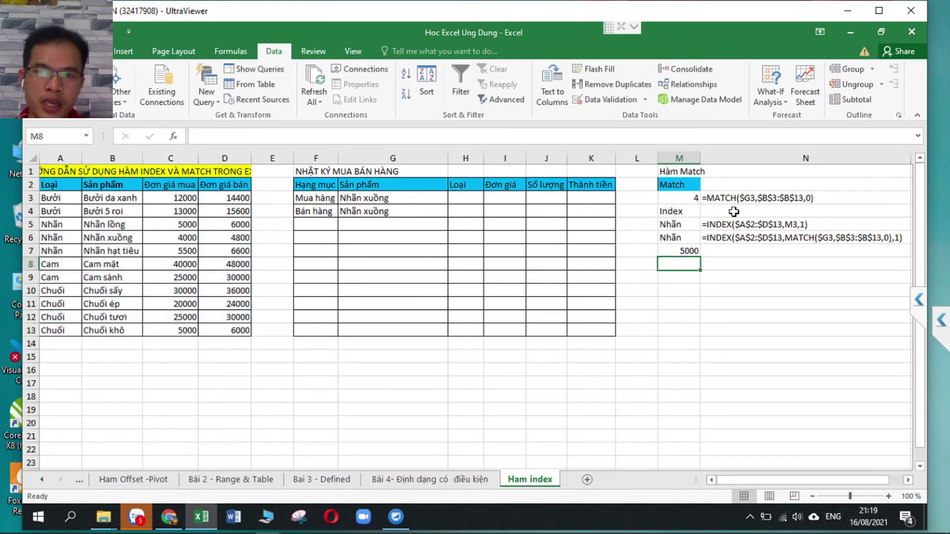
Step: Change F3's category to Bán hàng from its dropdown and confirm M7 now returns 6000
{"action": "left_click", "coordinate": [687, 252]}
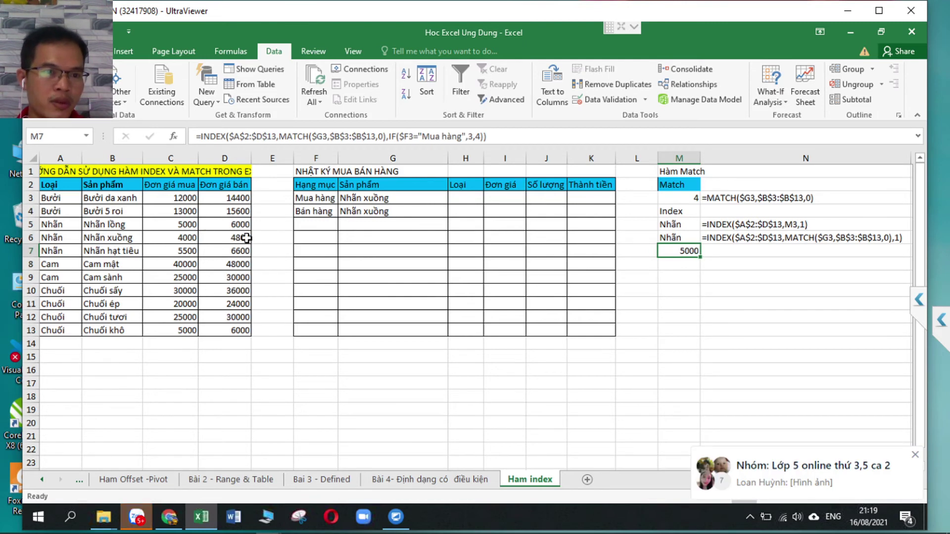
{"action": "left_click", "coordinate": [183, 225]}
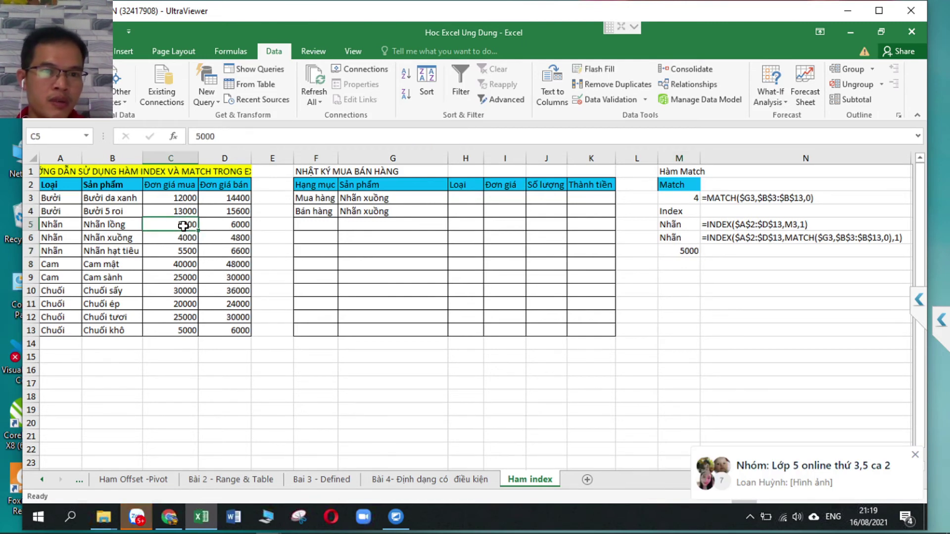
{"action": "left_click", "coordinate": [331, 198]}
{"action": "left_click", "coordinate": [344, 198]}
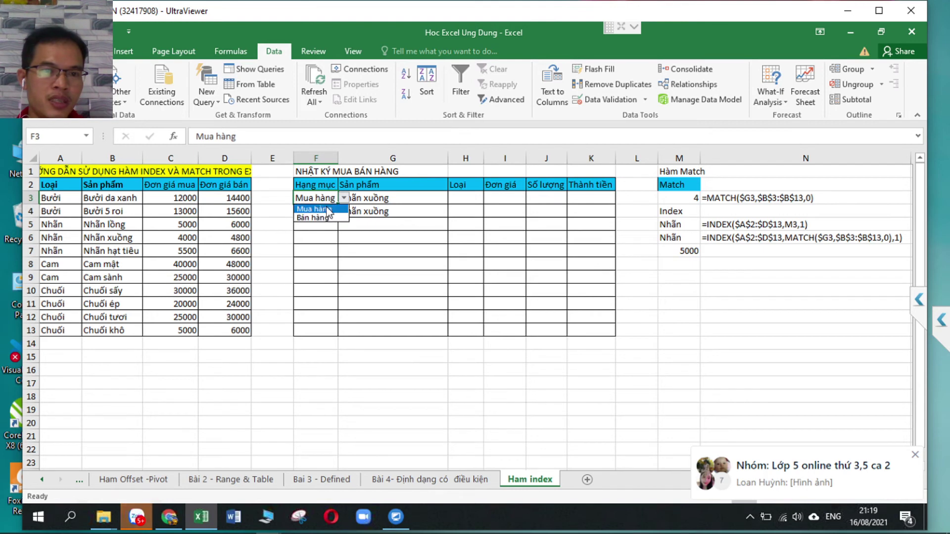
{"action": "left_click", "coordinate": [315, 218]}
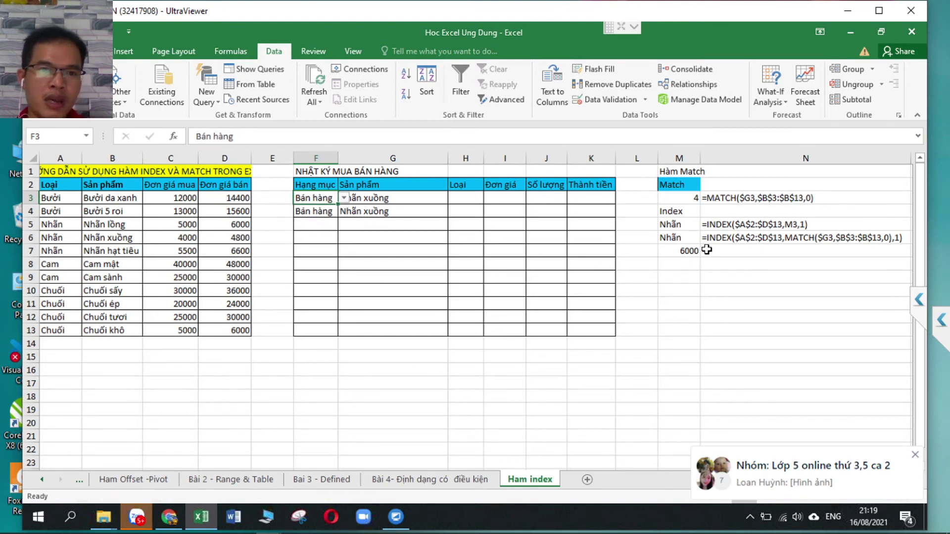
{"action": "left_click", "coordinate": [688, 252]}
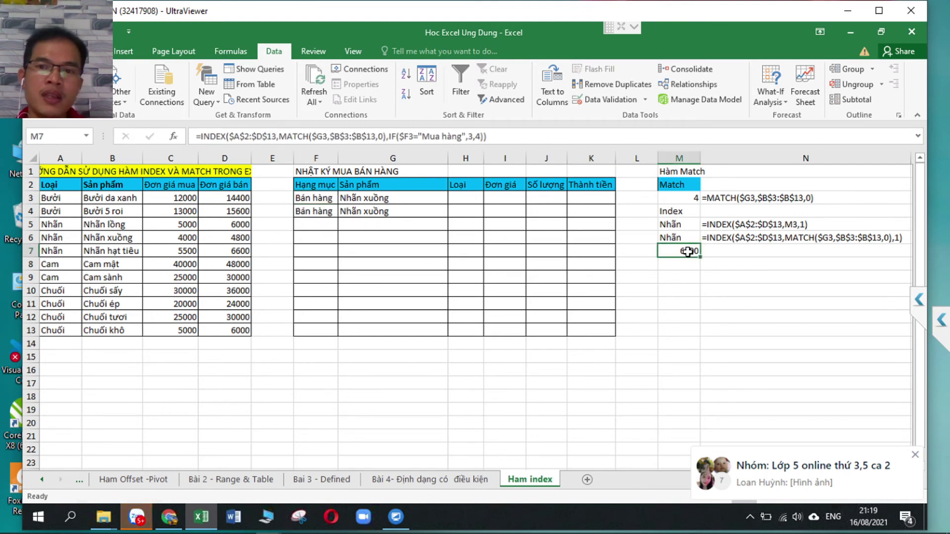
{"action": "left_click", "coordinate": [504, 137]}
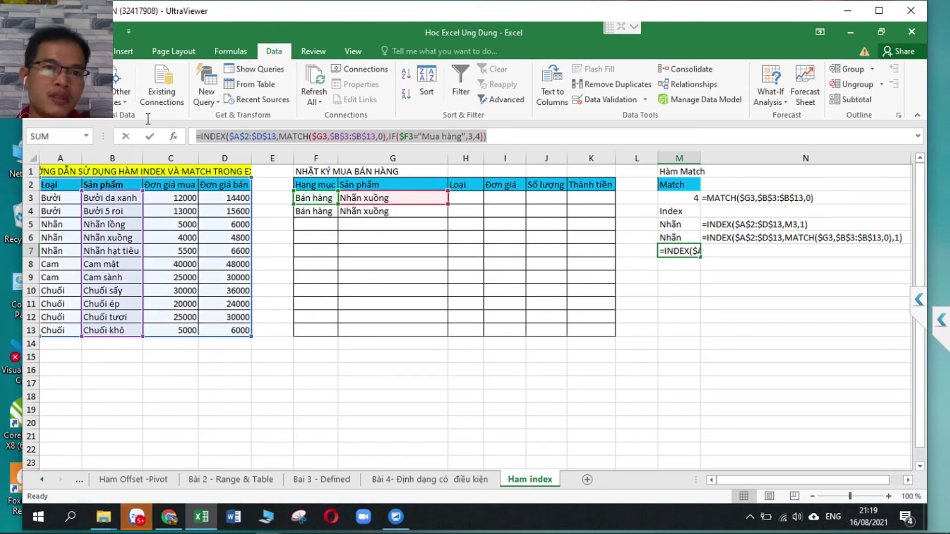
{"action": "key", "text": "Tab"}
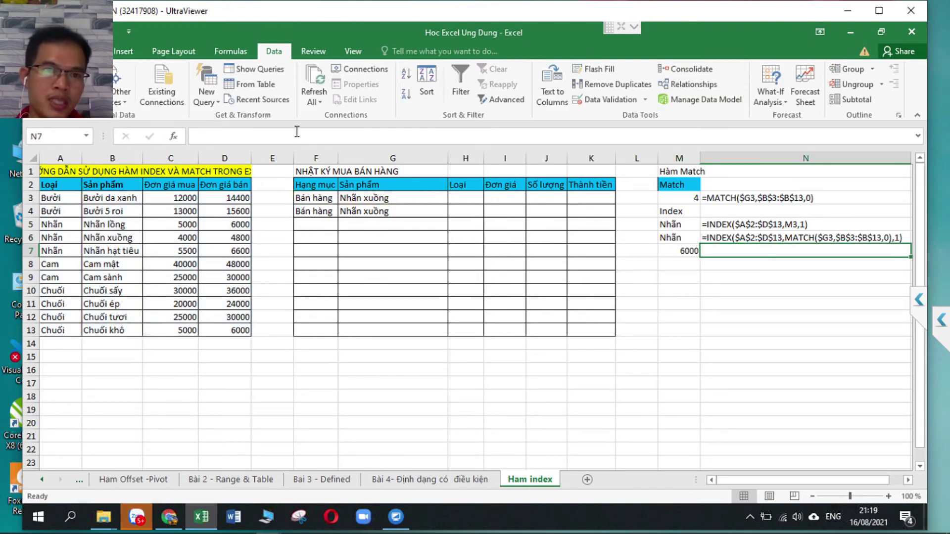
Step: Paste M7's lookup formula as text into N7
{"action": "left_click", "coordinate": [297, 132]}
{"action": "type", "text": "=INDEX($A$2:$D$13,MATCH($G3,$B$3:$B$13,0),IF($F3=\"Mua hàng\",3,4))"}
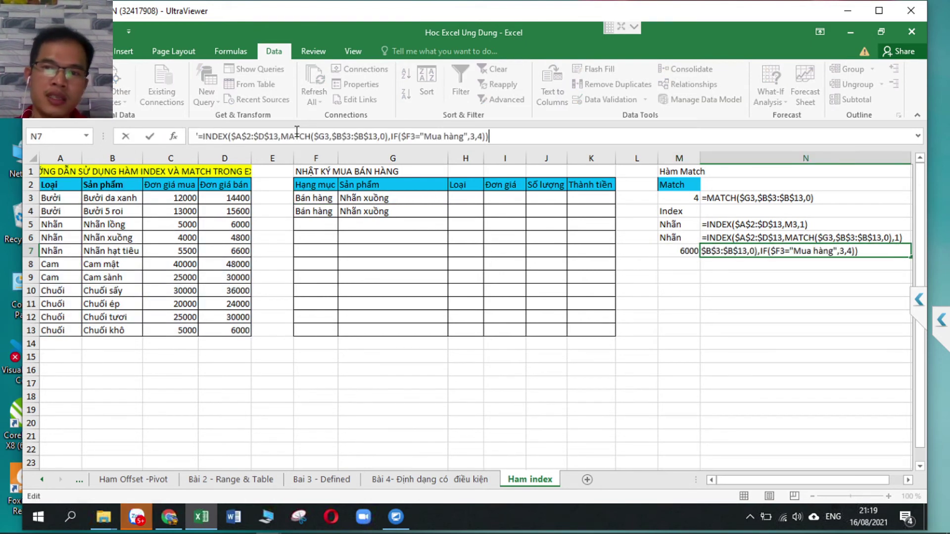
{"action": "key", "text": "Return"}
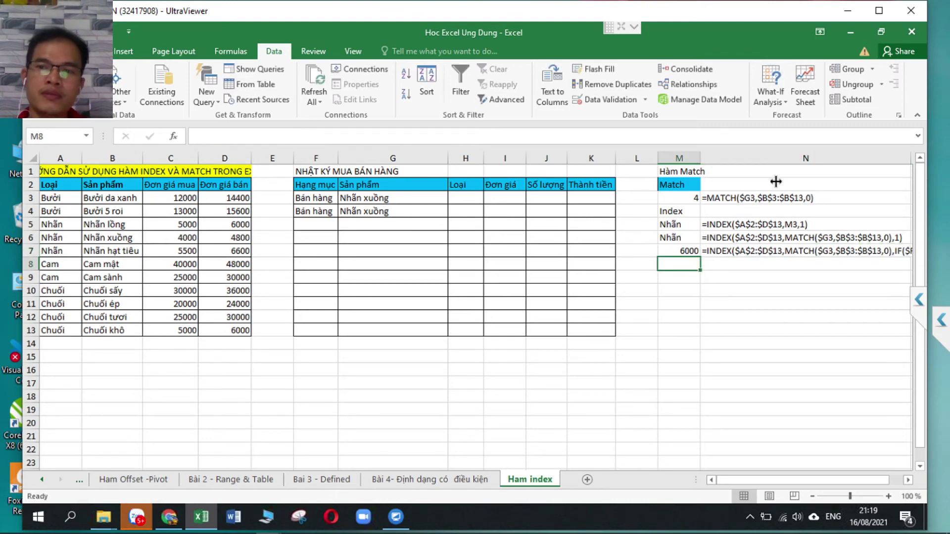
Step: Narrow columns L and E and autofit column G to its contents
{"action": "left_click_drag", "start_coordinate": [656, 156], "coordinate": [625, 167]}
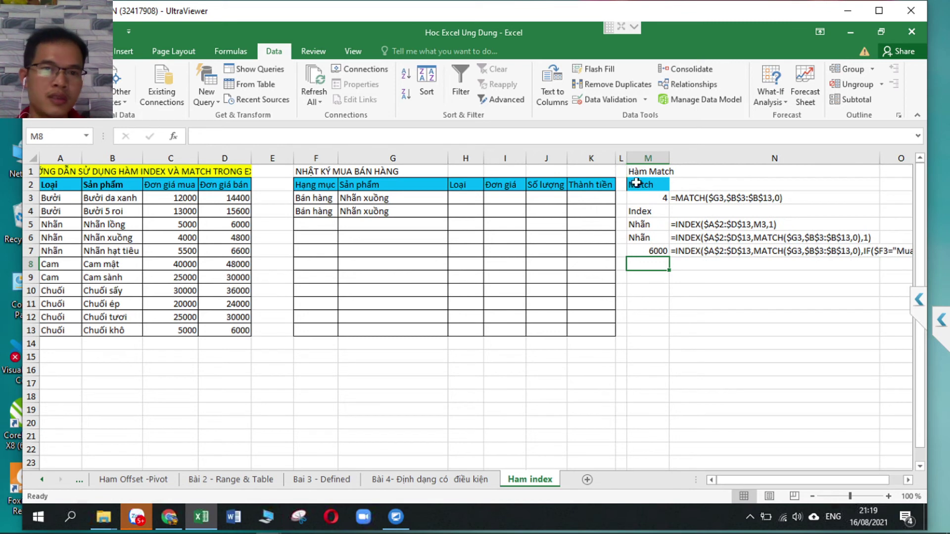
{"action": "left_click_drag", "start_coordinate": [294, 157], "coordinate": [254, 168]}
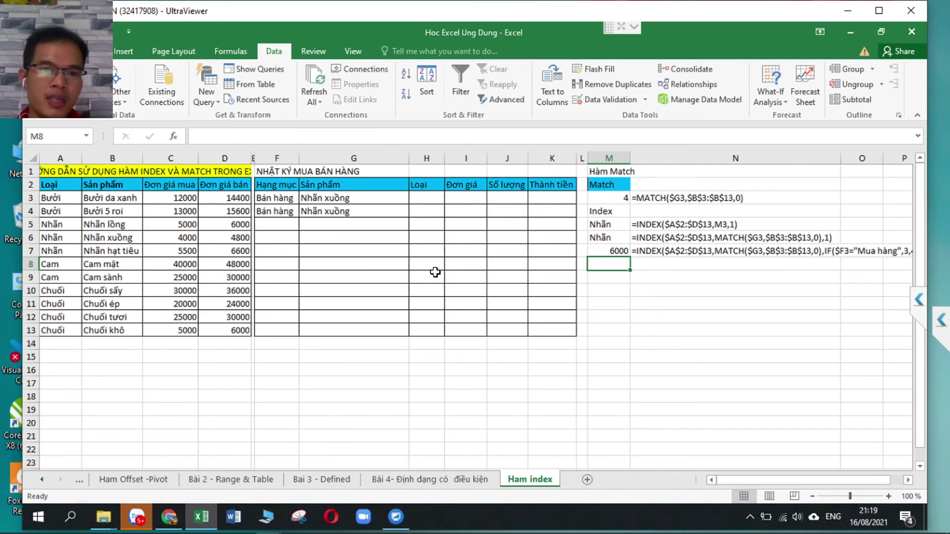
{"action": "double_click", "coordinate": [408, 157]}
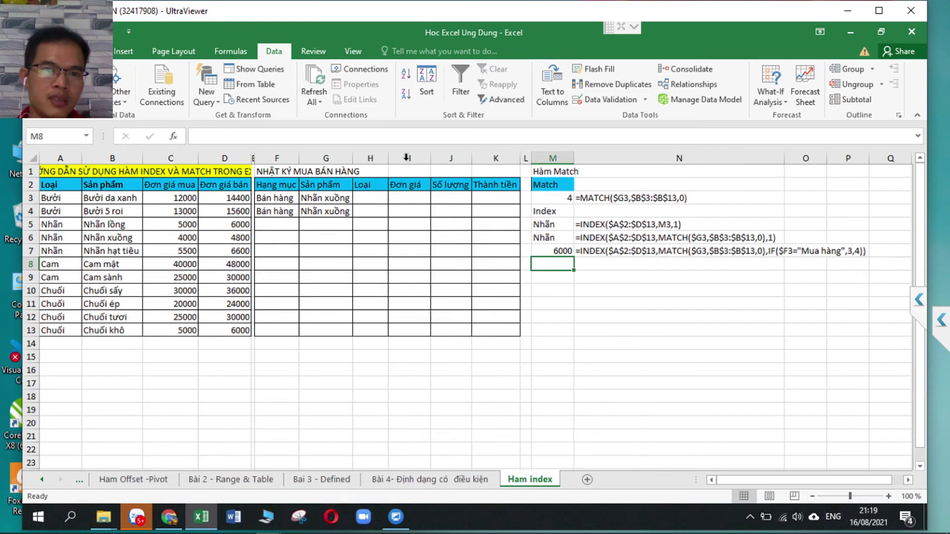
Step: Copy M7's full INDEX/MATCH/IF formula, keeping its 6000 result intact
{"action": "left_click", "coordinate": [562, 251]}
{"action": "key", "text": "F2"}
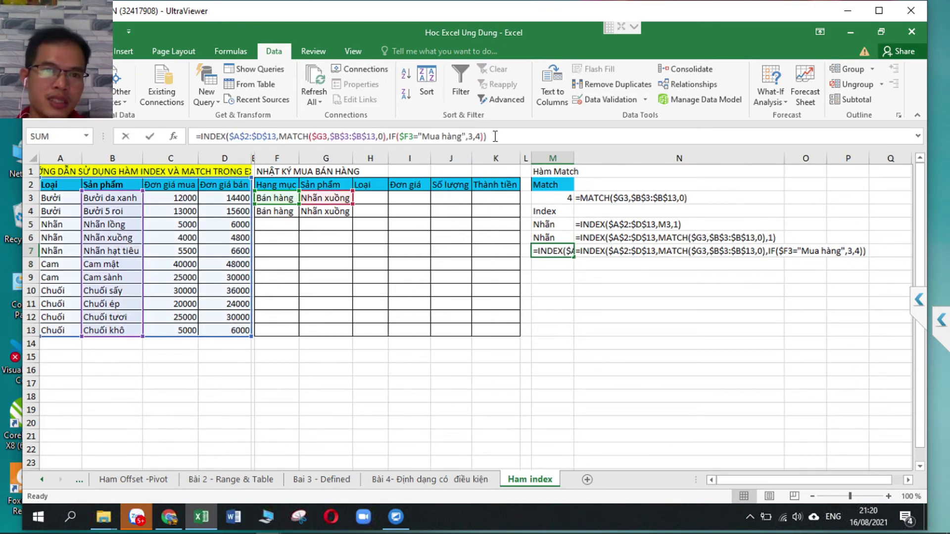
{"action": "key", "text": "shift+Home"}
{"action": "key", "text": "ctrl+c"}
{"action": "key", "text": "Tab"}
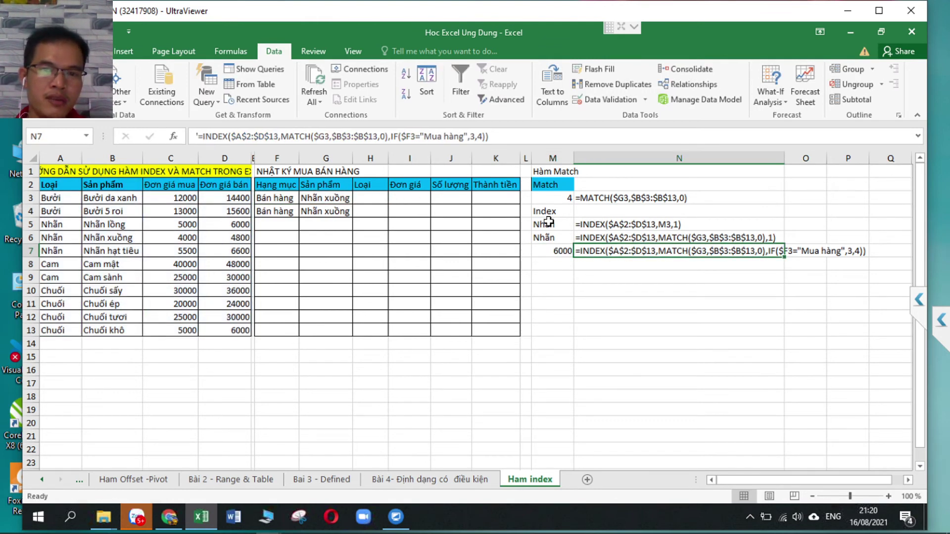
{"action": "left_click", "coordinate": [400, 197]}
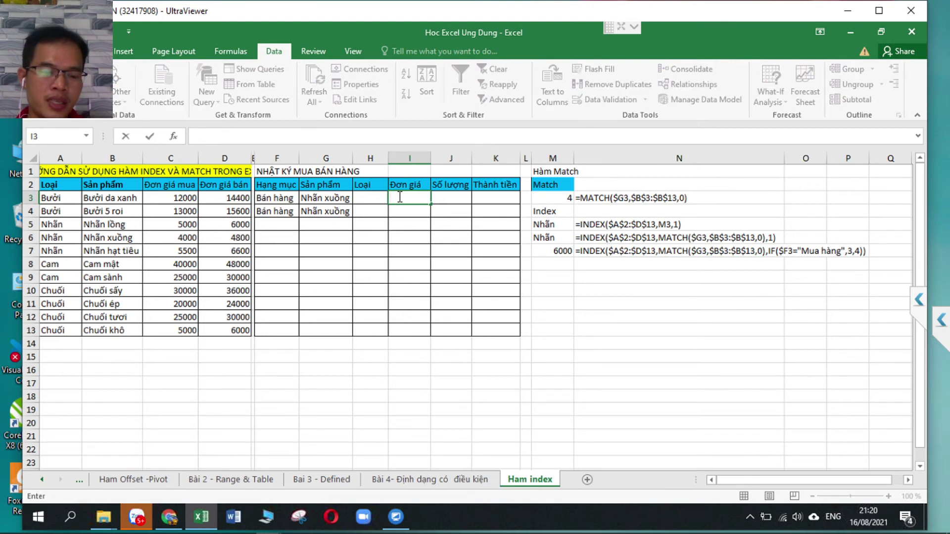
Step: Paste the price lookup into I3 and fill it down to I13, giving 6000 and #N/A
{"action": "key", "text": "ctrl+v"}
{"action": "key", "text": "Return"}
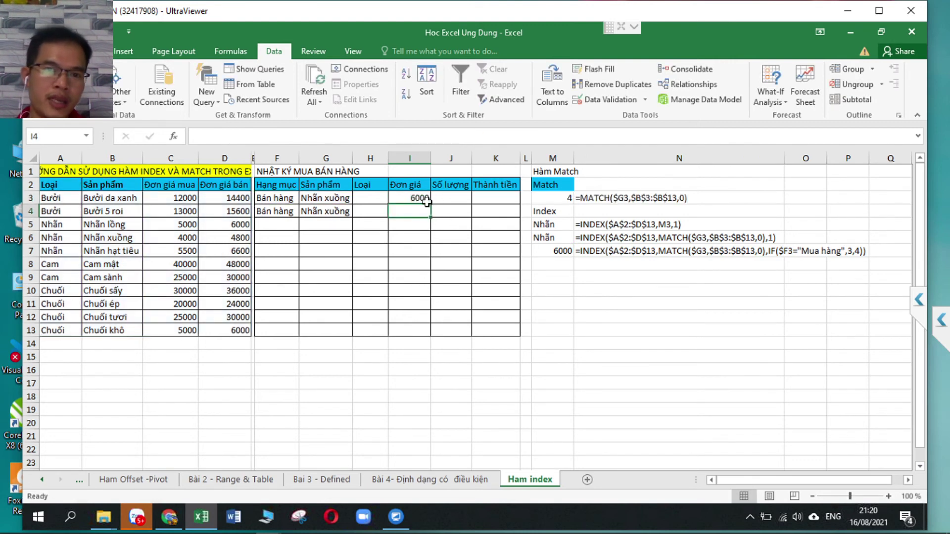
{"action": "left_click", "coordinate": [420, 196]}
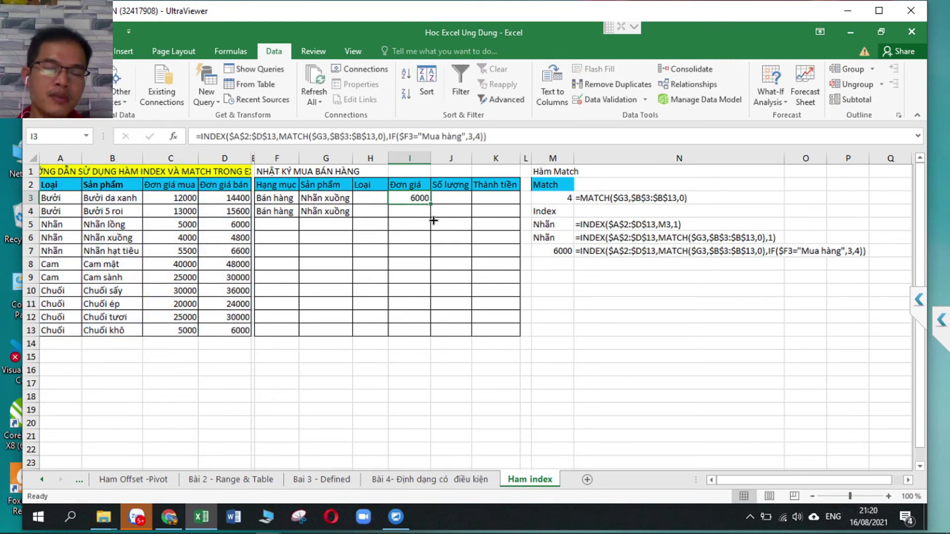
{"action": "mouse_move", "coordinate": [434, 221]}
{"action": "left_mouse_down"}
{"action": "mouse_move", "coordinate": [425, 334]}
{"action": "mouse_move", "coordinate": [425, 325]}
{"action": "left_mouse_up"}
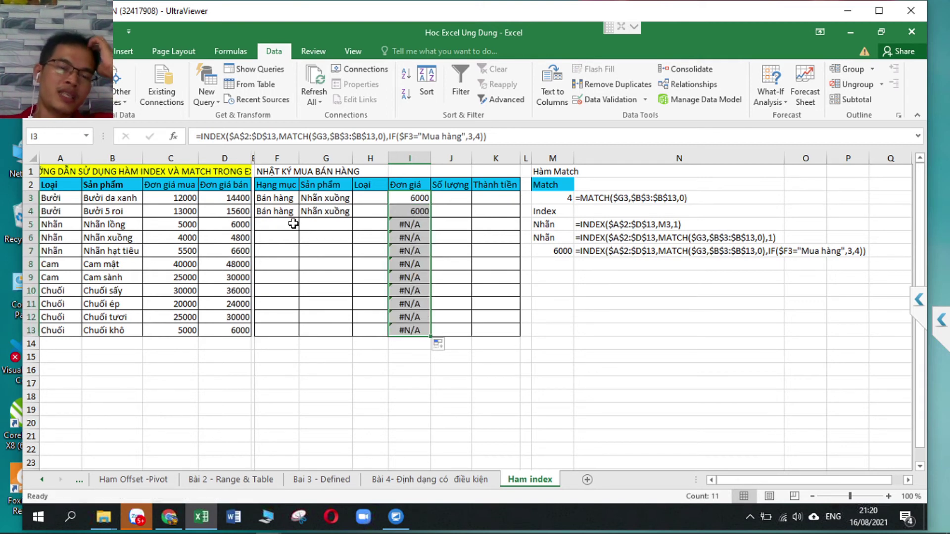
{"action": "left_click", "coordinate": [417, 203]}
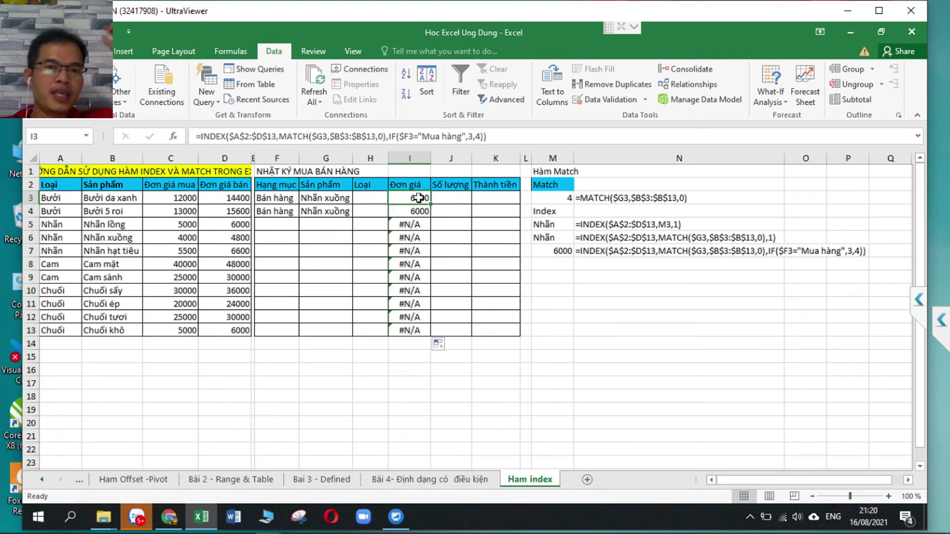
{"action": "left_click", "coordinate": [202, 137]}
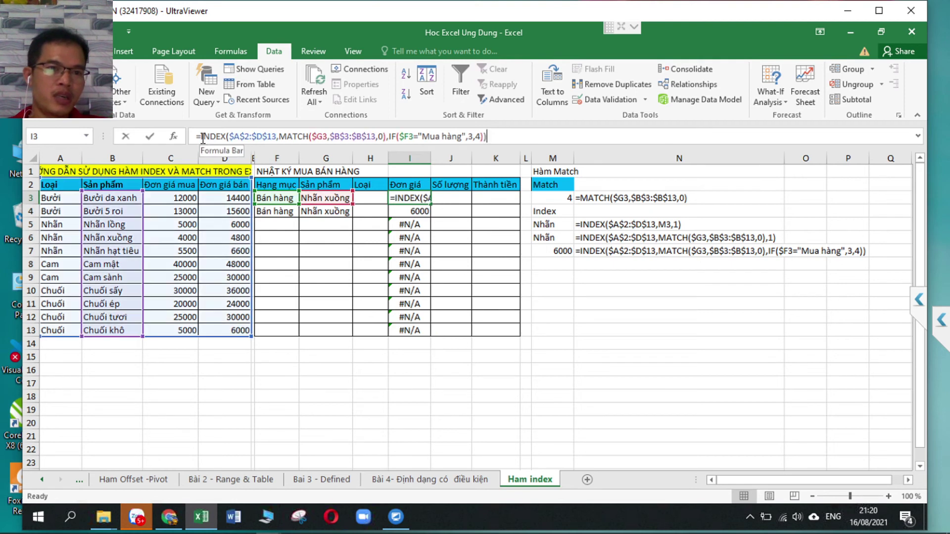
Step: Wrap I3's price lookup in IFERROR and fill it down through I13
{"action": "type", "text": "IF"}
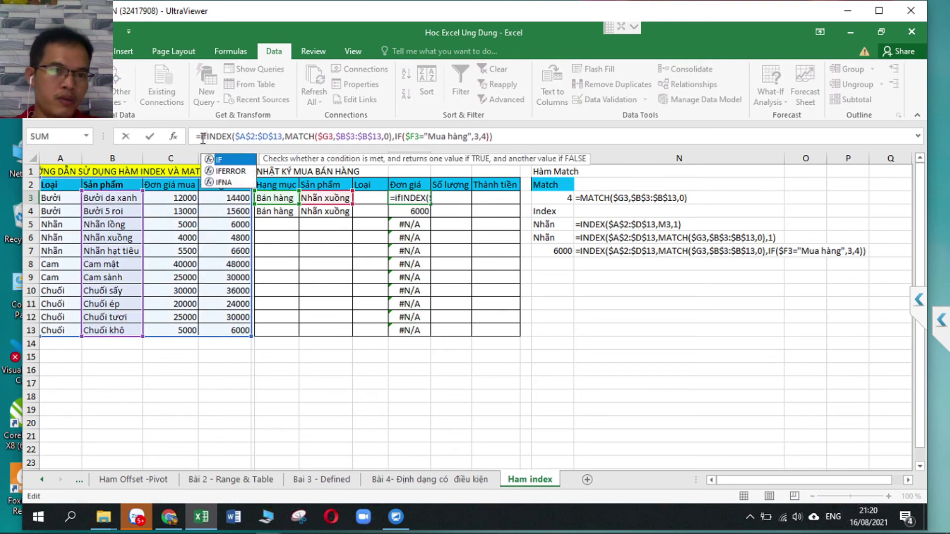
{"action": "key", "text": "Down"}
{"action": "key", "text": "Tab"}
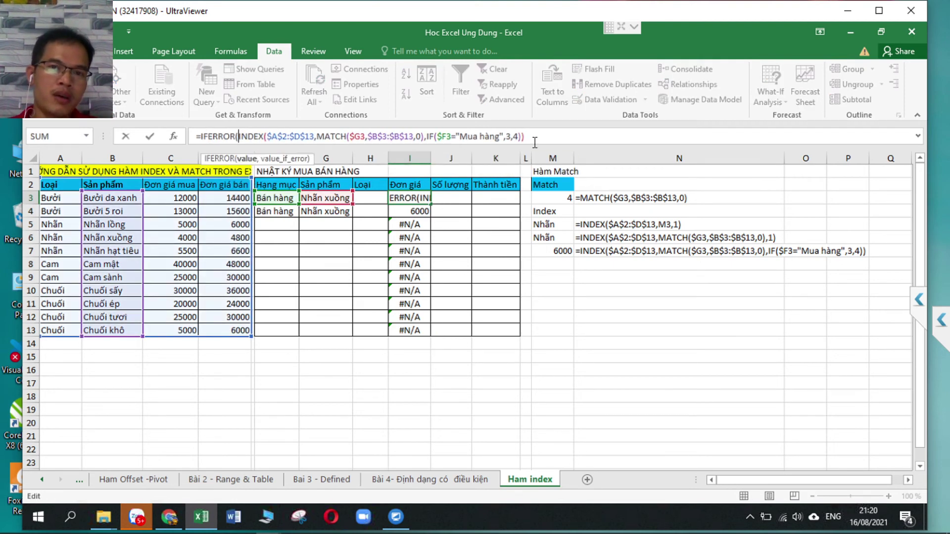
{"action": "type", "text": ",0"}
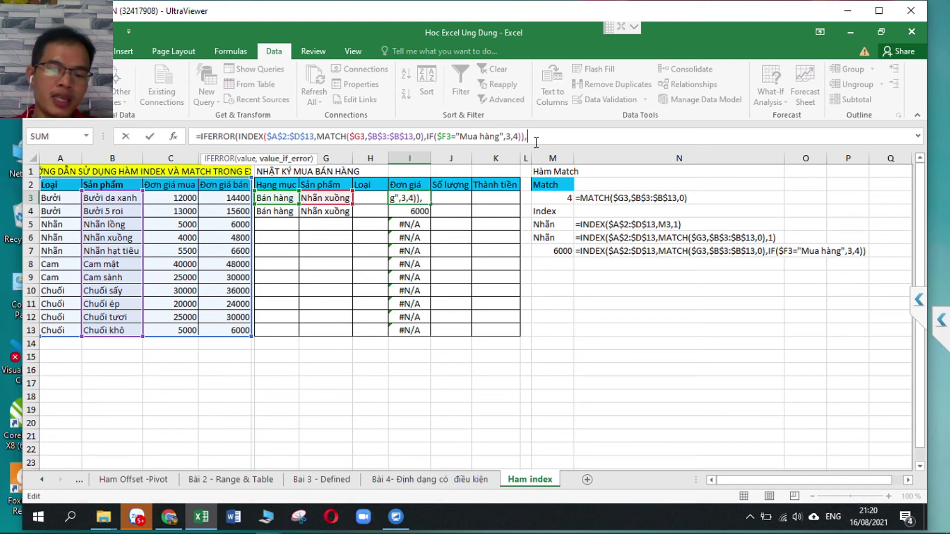
{"action": "type", "text": ")"}
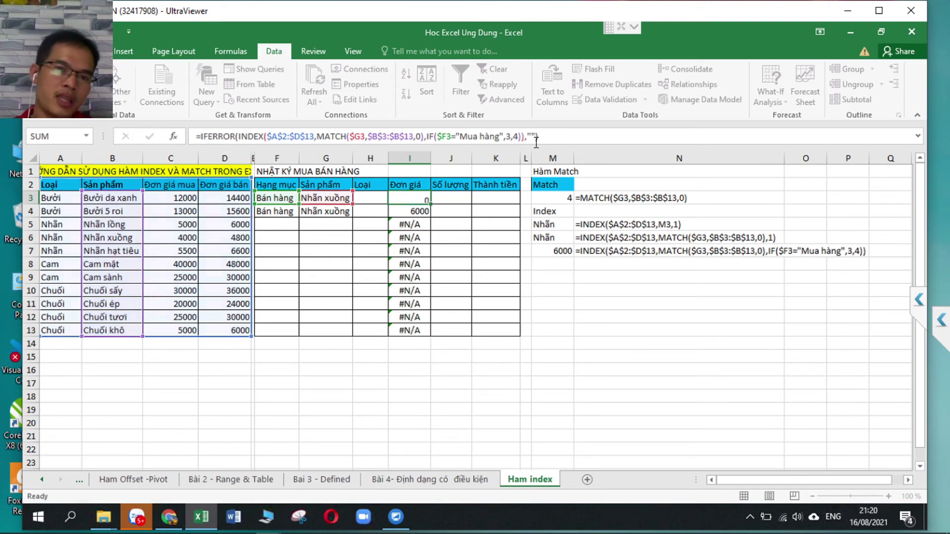
{"action": "key", "text": "Return"}
{"action": "left_click", "coordinate": [419, 197]}
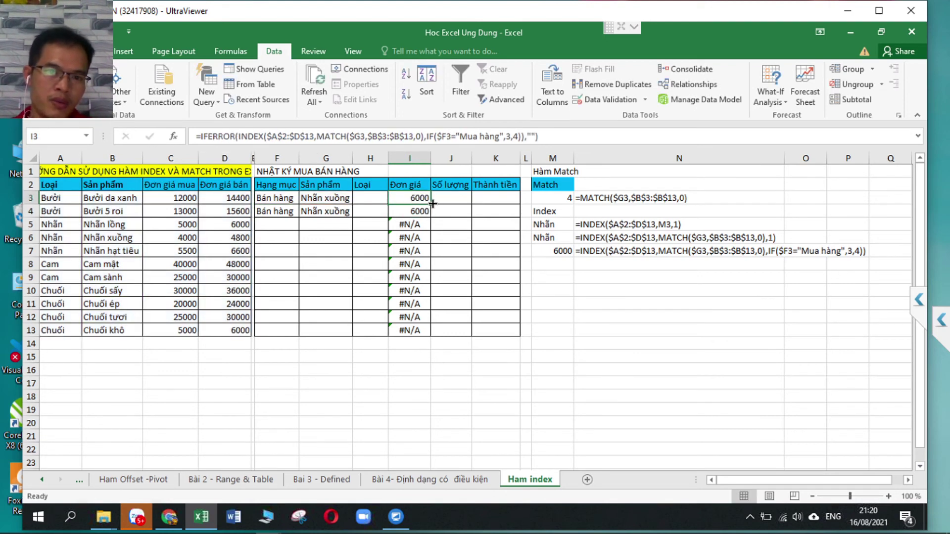
{"action": "double_click", "coordinate": [430, 204]}
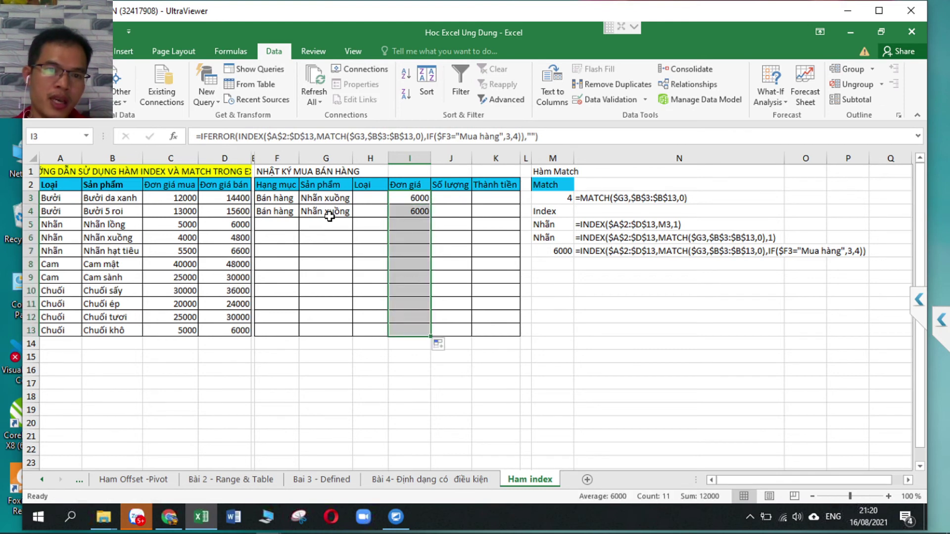
{"action": "left_click", "coordinate": [555, 236]}
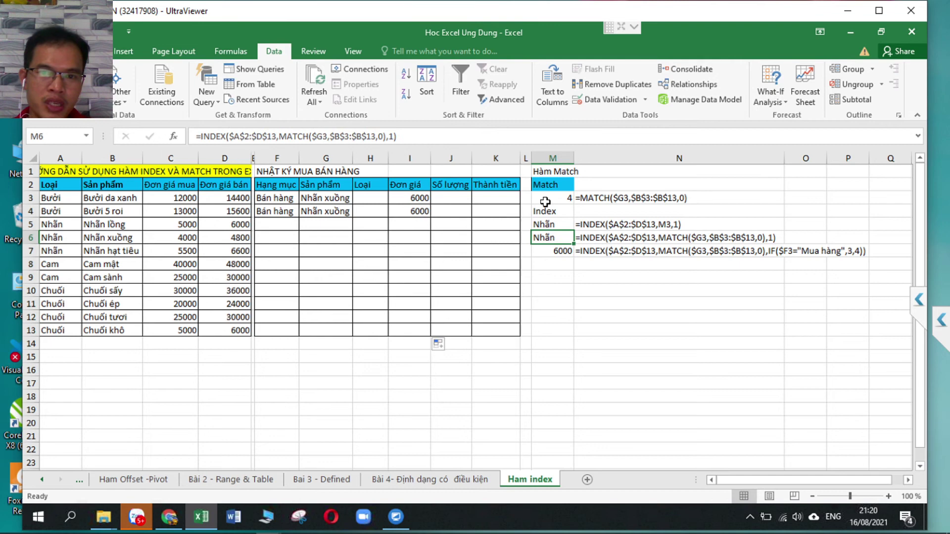
Step: Copy M6's Loại lookup formula into H3 so it shows the product type
{"action": "triple_click", "coordinate": [421, 140]}
{"action": "key", "text": "ctrl+c"}
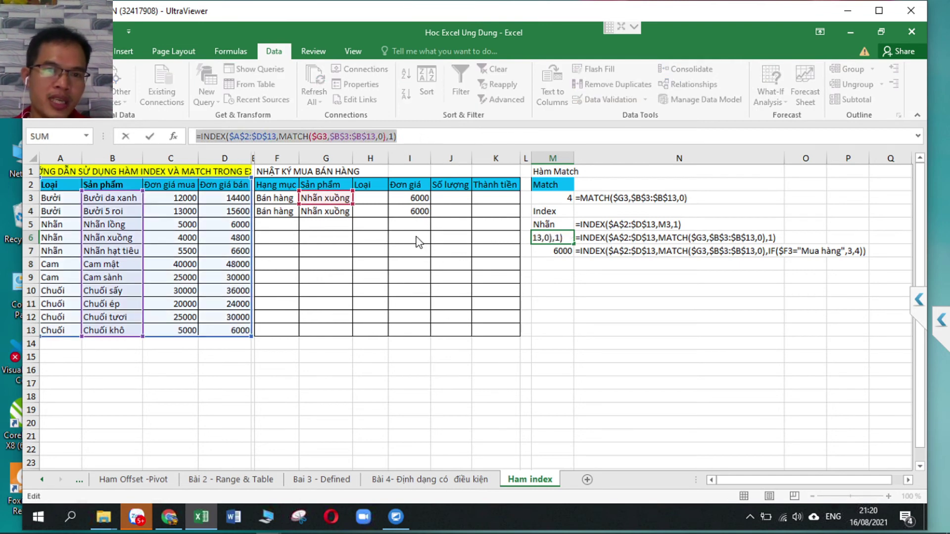
{"action": "key", "text": "Tab"}
{"action": "left_click", "coordinate": [375, 197]}
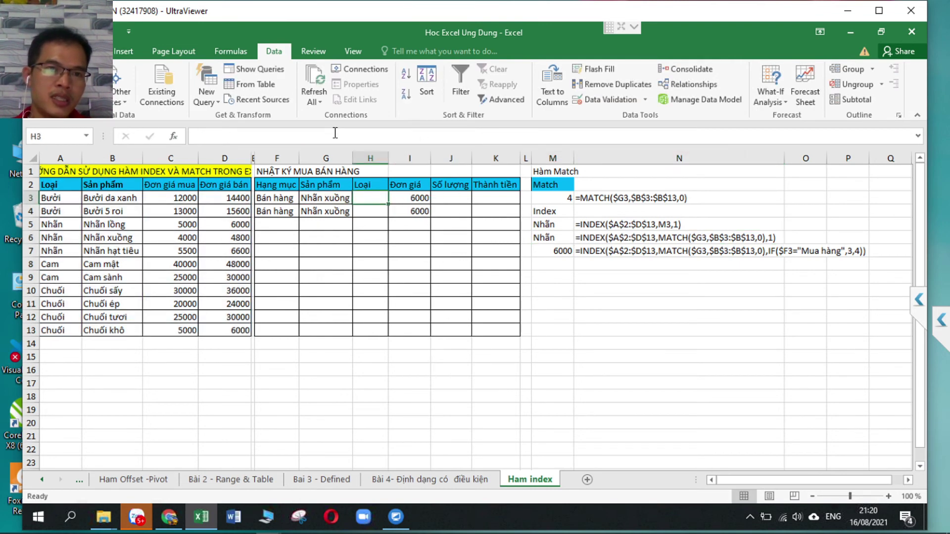
{"action": "left_click", "coordinate": [335, 133]}
{"action": "key", "text": "ctrl+v"}
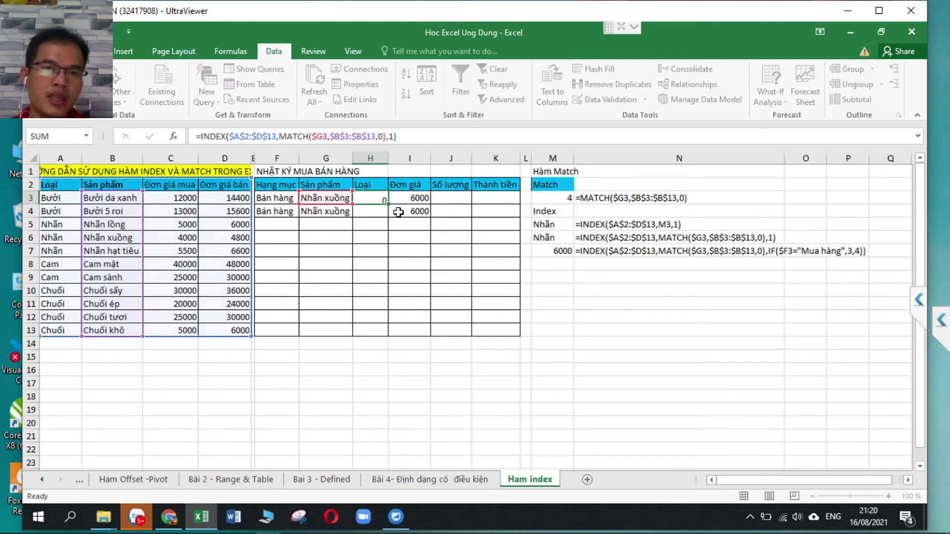
{"action": "key", "text": "Return"}
Step: Wrap H3's formula in IFERROR(...,"") and fill it down to H13
{"action": "left_click", "coordinate": [378, 198]}
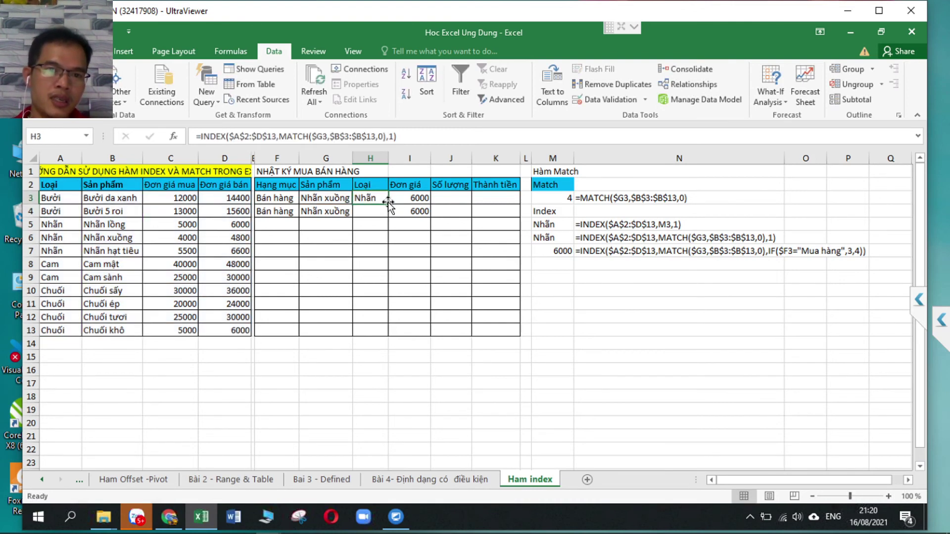
{"action": "left_click", "coordinate": [203, 136]}
{"action": "type", "text": "IFE"}
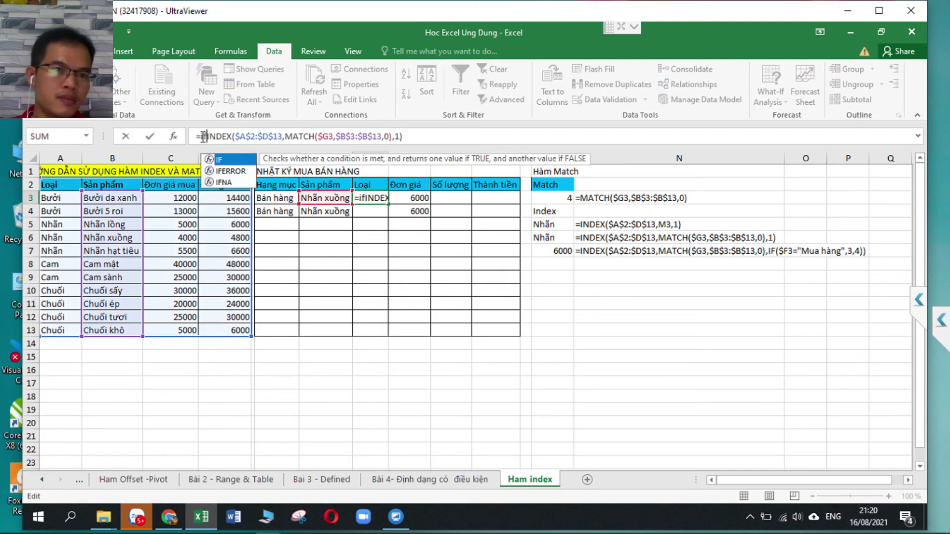
{"action": "type", "text": "RROR("}
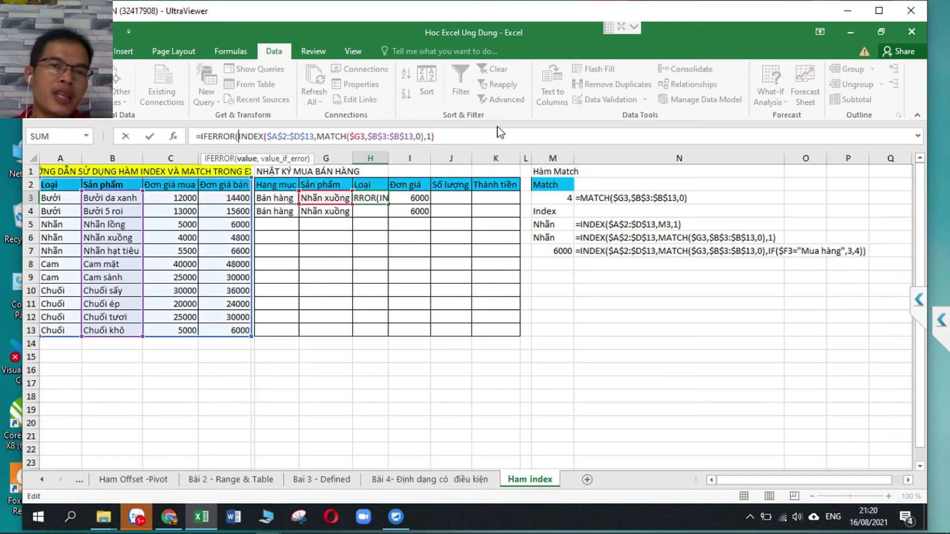
{"action": "type", "text": ","}
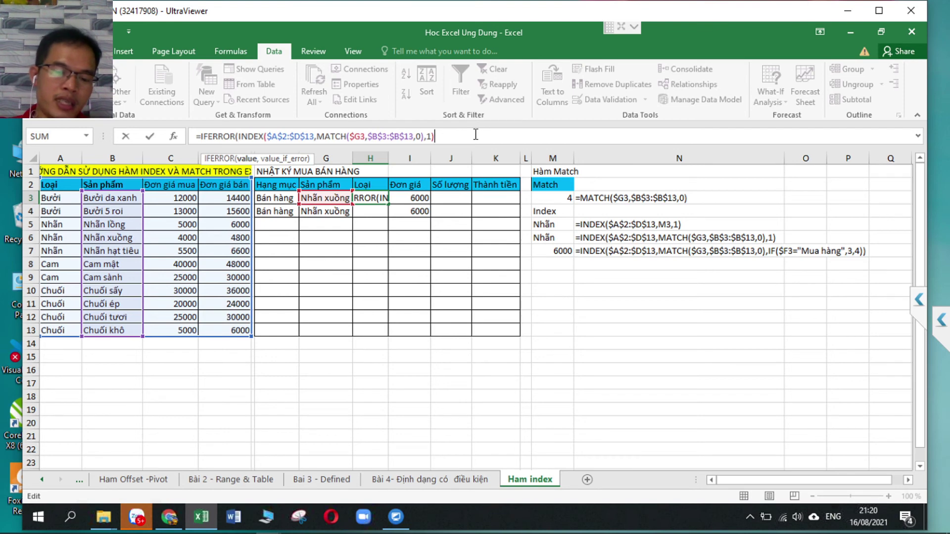
{"action": "type", "text": "\"\")"}
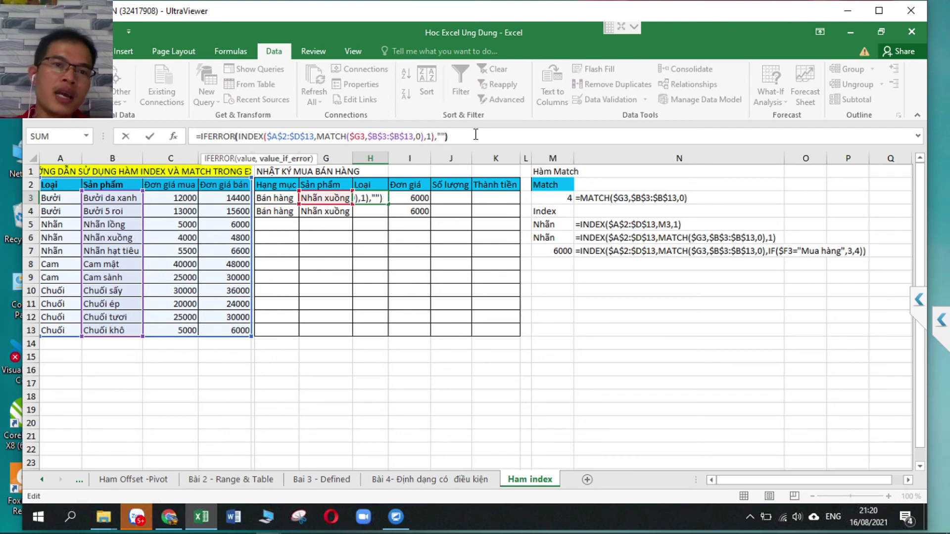
{"action": "key", "text": "Return"}
{"action": "left_click", "coordinate": [371, 198]}
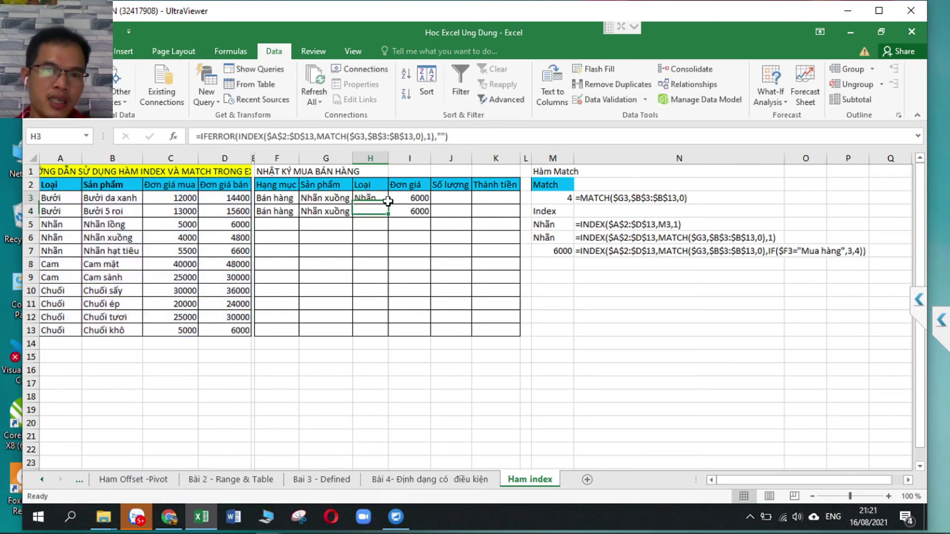
{"action": "left_click_drag", "start_coordinate": [390, 204], "coordinate": [388, 332]}
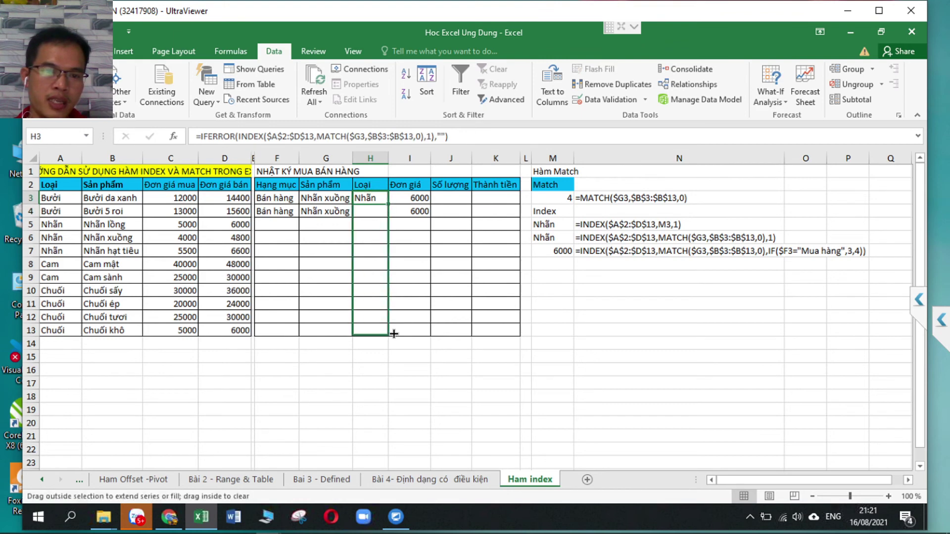
{"action": "left_click", "coordinate": [434, 282]}
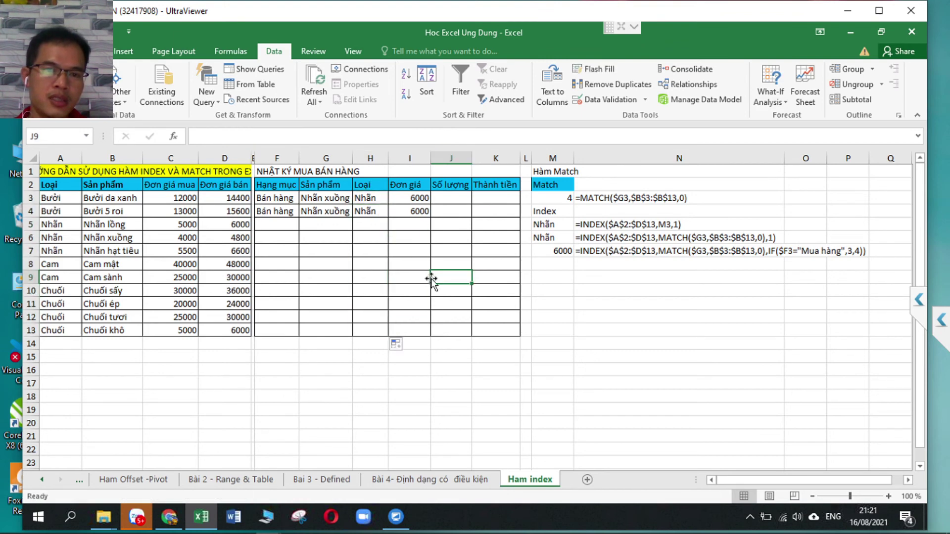
Step: Enter quantities 200 and 240 in J3 and J4
{"action": "left_click", "coordinate": [450, 198]}
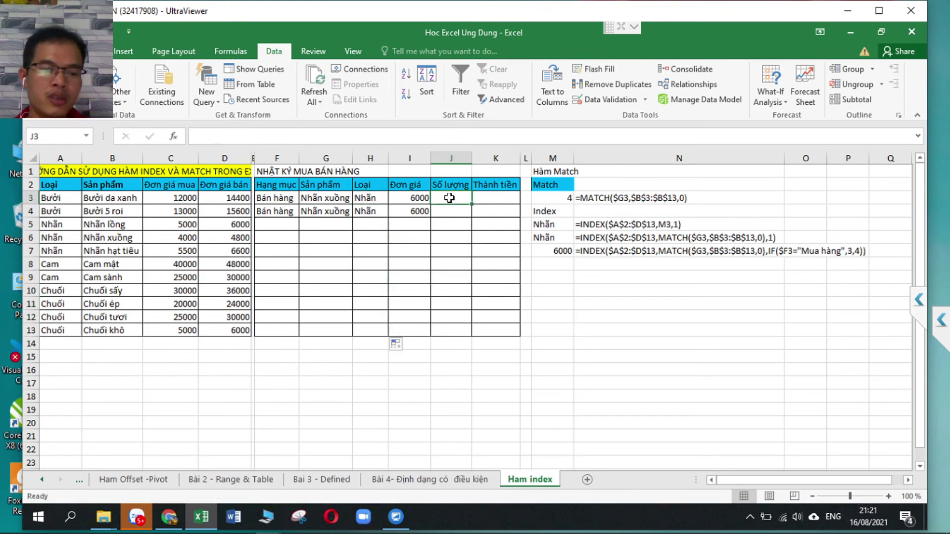
{"action": "type", "text": "200"}
{"action": "key", "text": "Return"}
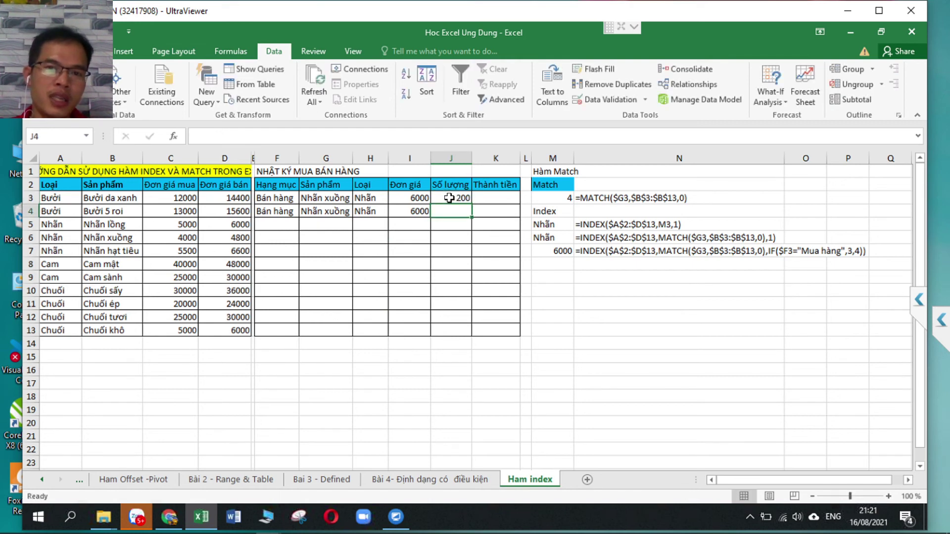
{"action": "type", "text": "240"}
{"action": "key", "text": "Return"}
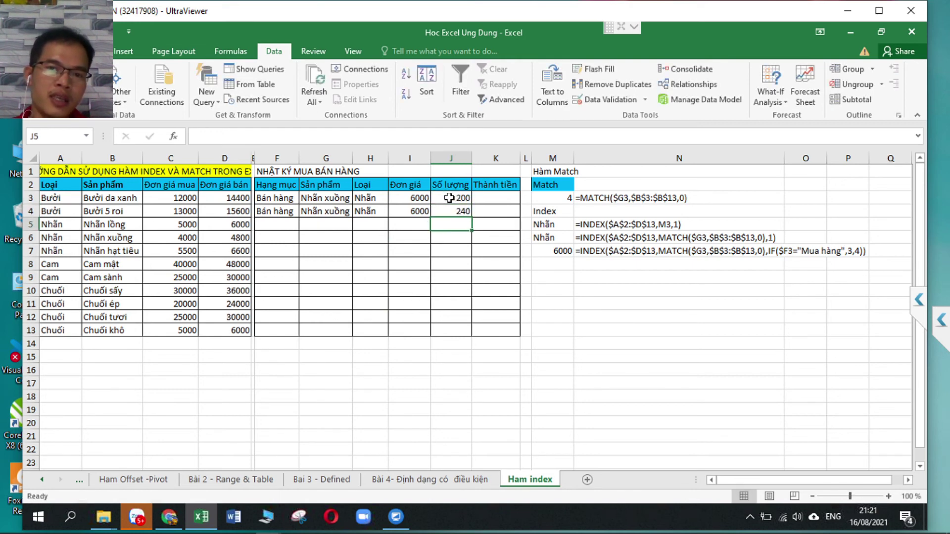
{"action": "left_click", "coordinate": [505, 196]}
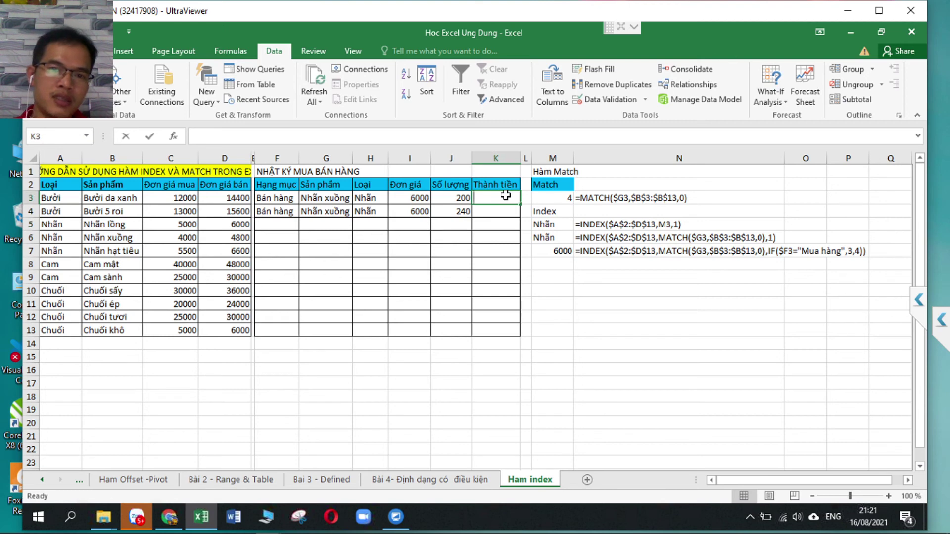
Step: Enter =J3*I3 in K3 and fill it down to K13
{"action": "type", "text": "="}
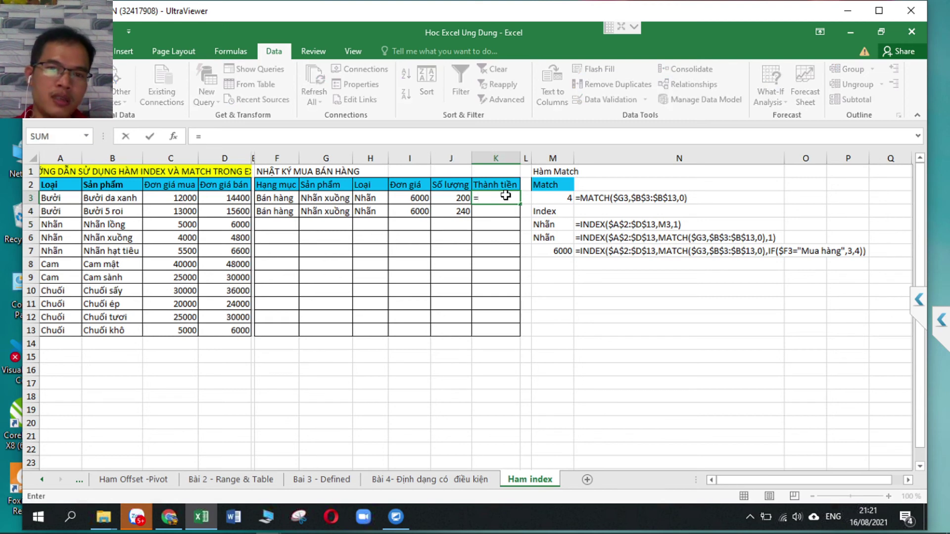
{"action": "key", "text": "Left"}
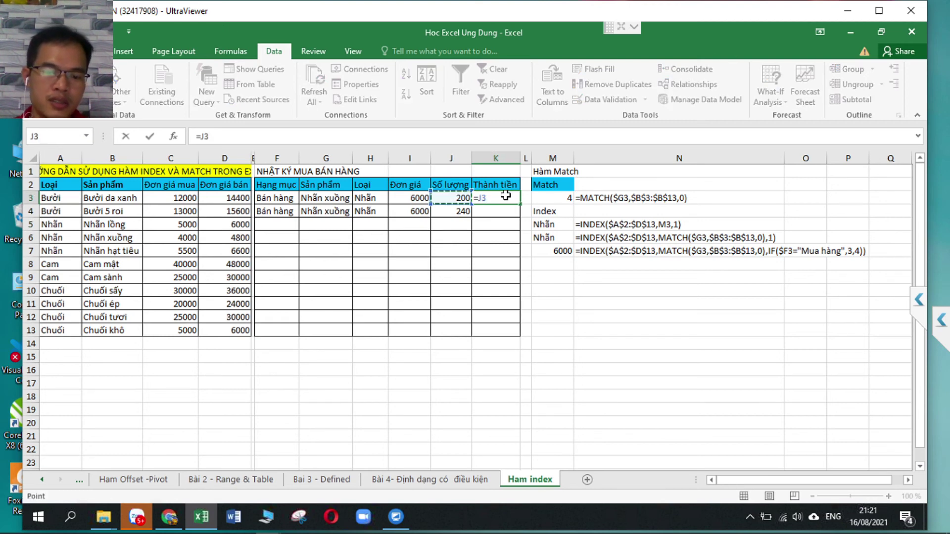
{"action": "type", "text": "*"}
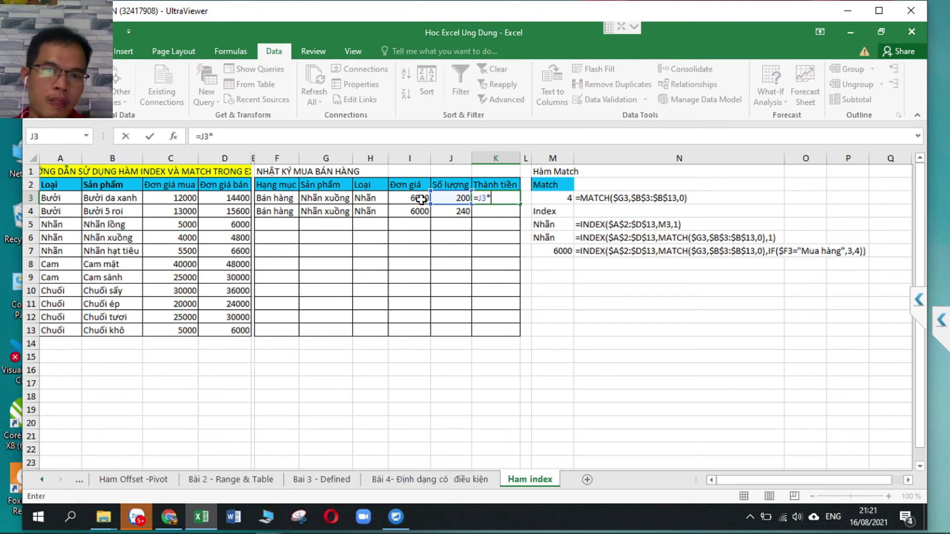
{"action": "left_click", "coordinate": [391, 194]}
{"action": "key", "text": "Return"}
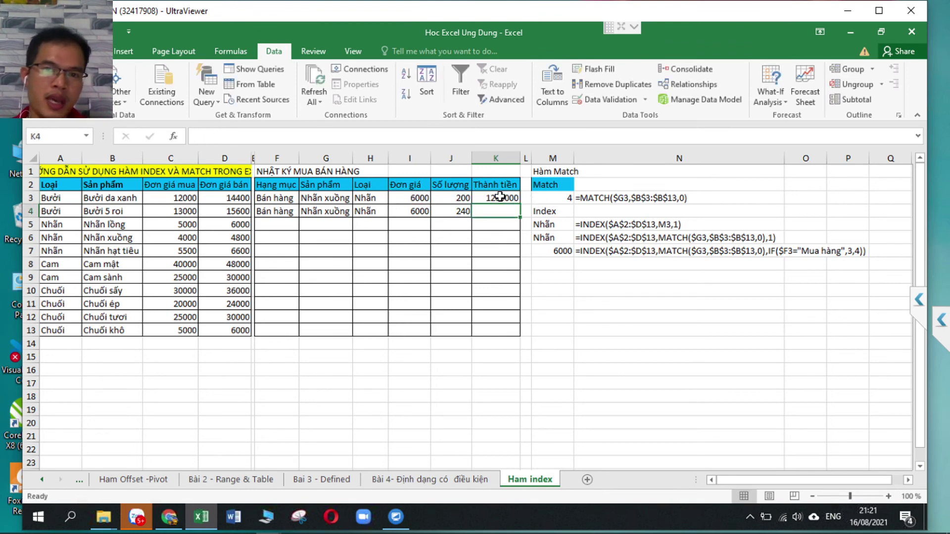
{"action": "left_click", "coordinate": [515, 198]}
{"action": "left_click_drag", "start_coordinate": [520, 205], "coordinate": [517, 336]}
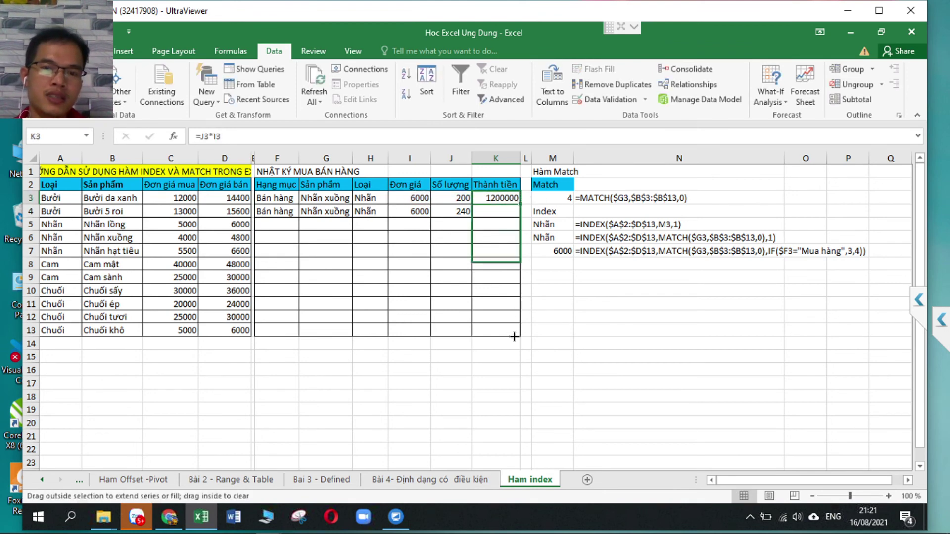
{"action": "left_click", "coordinate": [494, 251]}
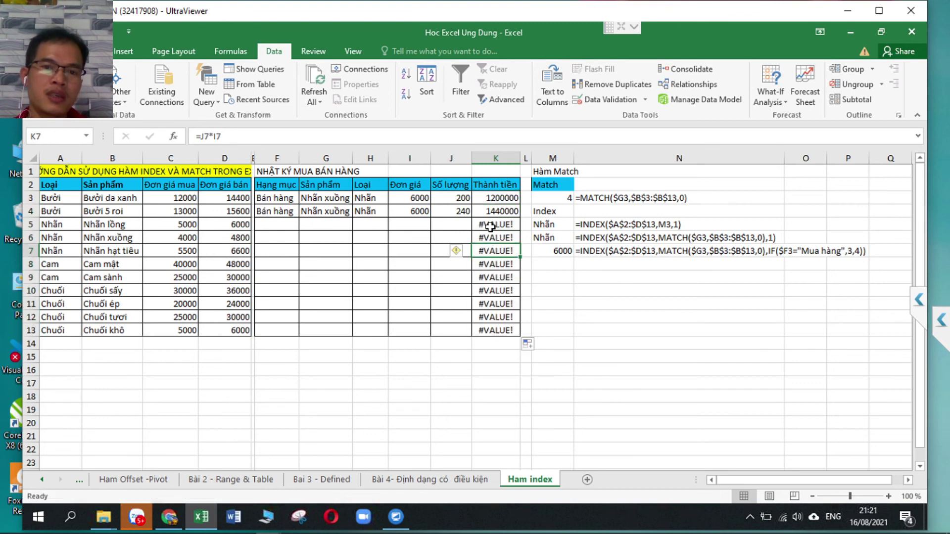
Step: Change K3 to =IFERROR(J3*I3,"") and refill K3:K13, giving 1200000 and 1440000
{"action": "left_click", "coordinate": [500, 197]}
{"action": "left_click", "coordinate": [200, 136]}
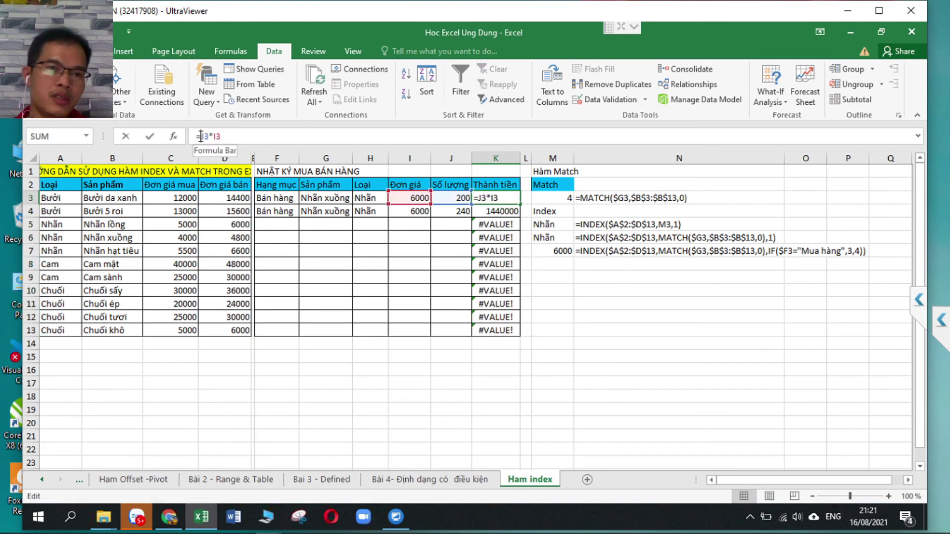
{"action": "type", "text": "if"}
{"action": "key", "text": "Down"}
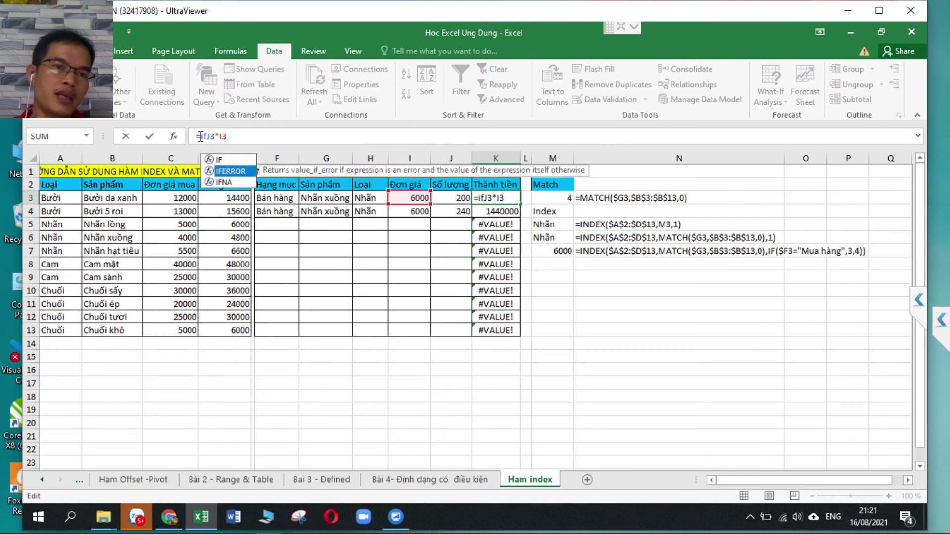
{"action": "key", "text": "Tab"}
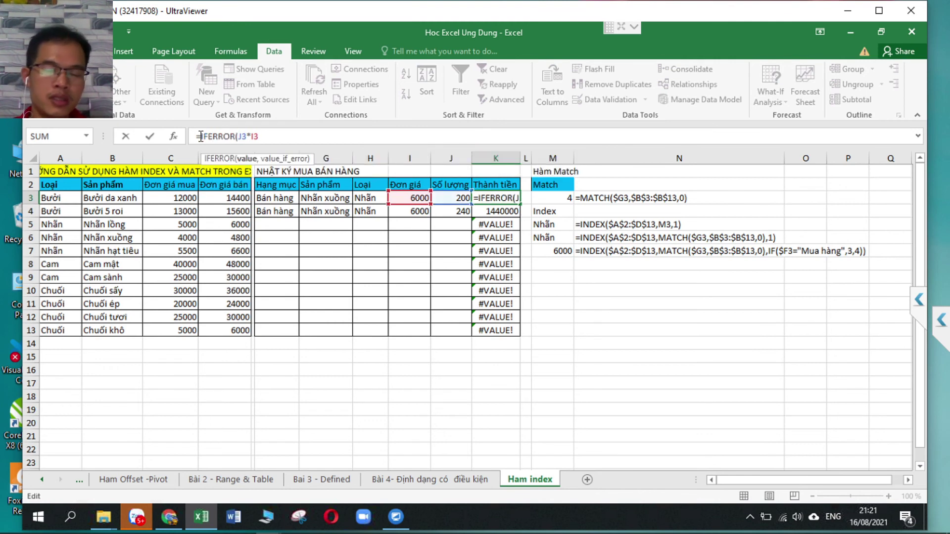
{"action": "key", "text": "End"}
{"action": "type", "text": ","}
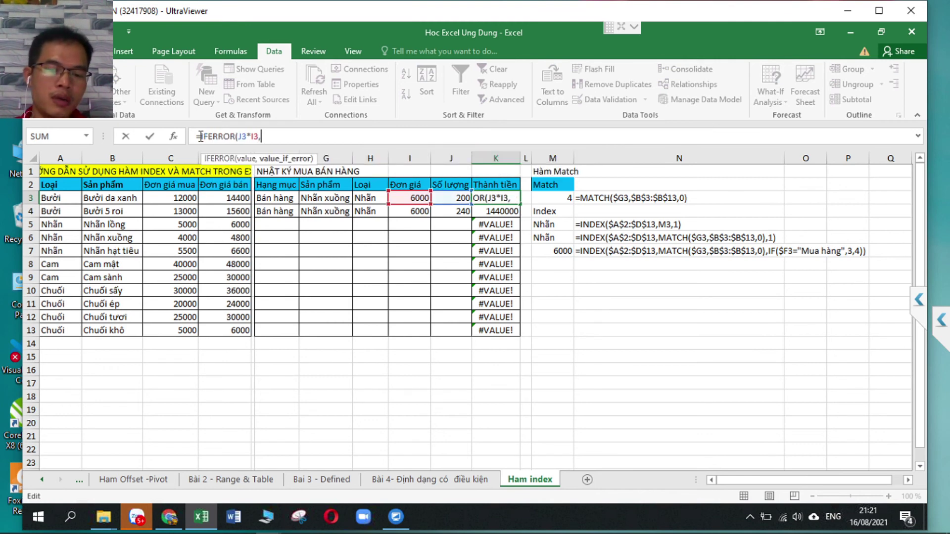
{"action": "key", "text": "Return"}
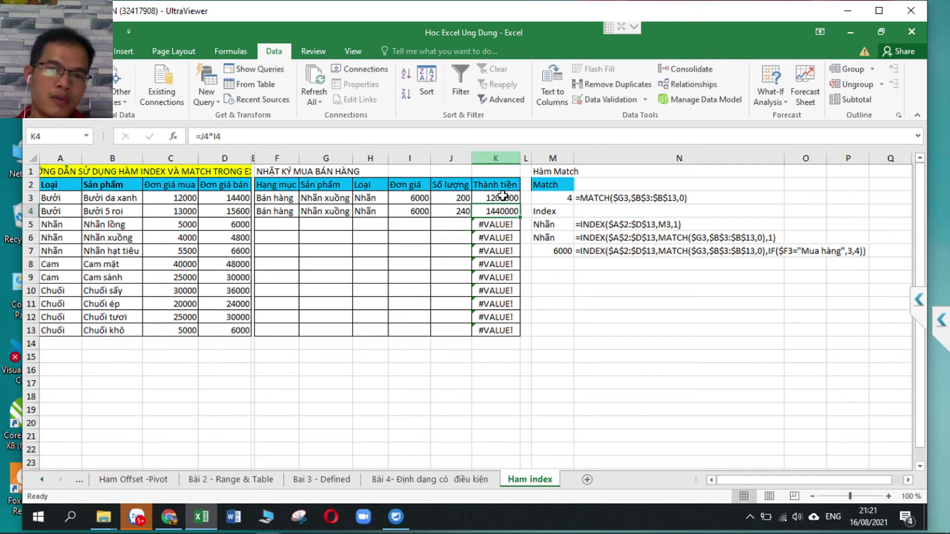
{"action": "left_click", "coordinate": [503, 199]}
{"action": "left_click_drag", "start_coordinate": [521, 202], "coordinate": [513, 202]}
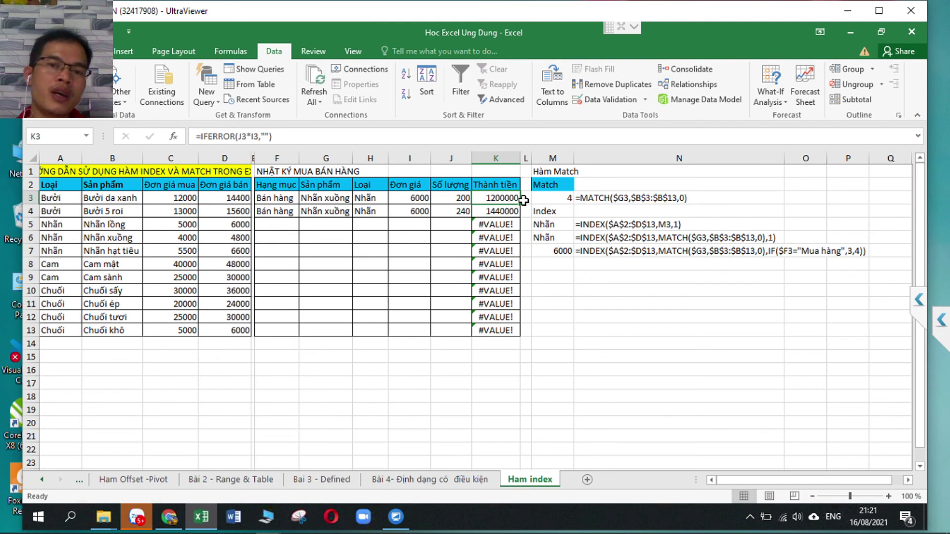
{"action": "left_click_drag", "start_coordinate": [521, 204], "coordinate": [515, 334]}
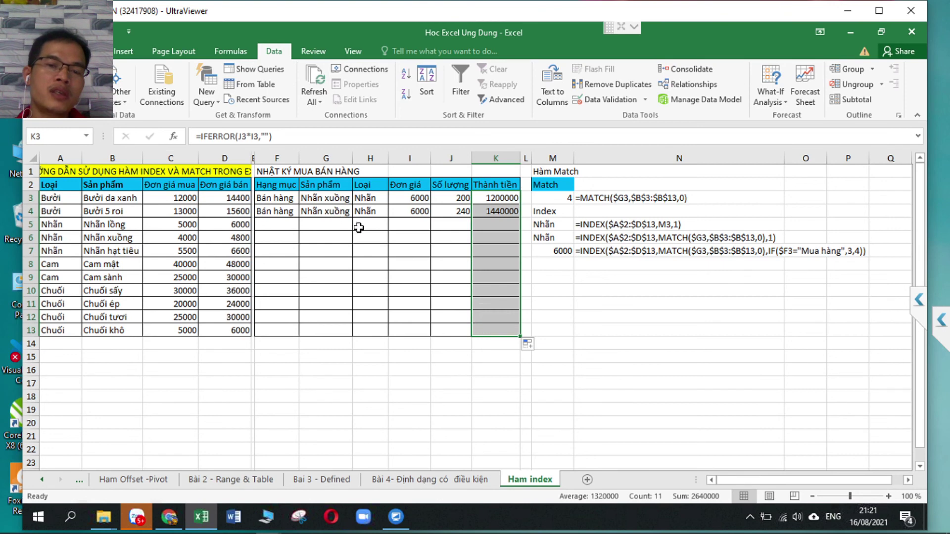
{"action": "left_click", "coordinate": [453, 230]}
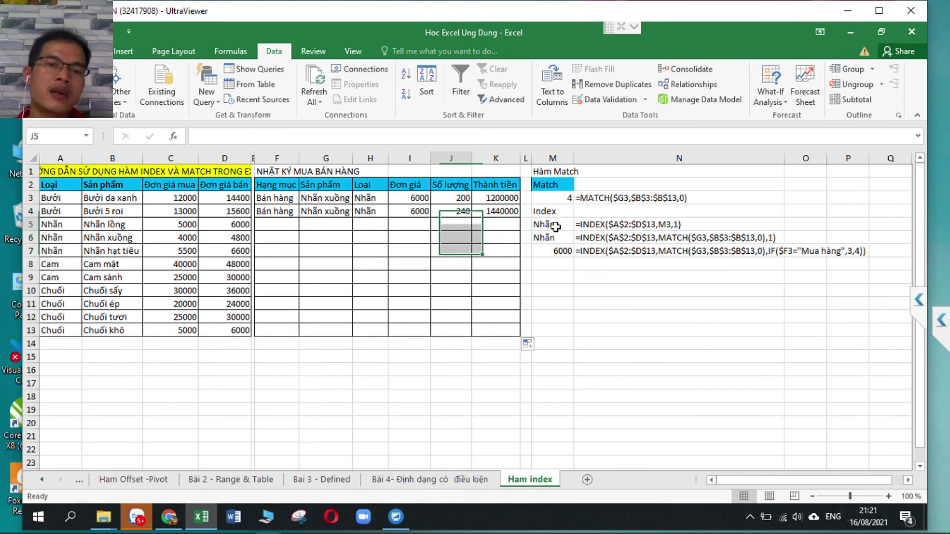
Step: Review the filled Loại and Thành tiền formulas in row 5 of the log
{"action": "left_click", "coordinate": [357, 224]}
{"action": "left_click", "coordinate": [491, 224]}
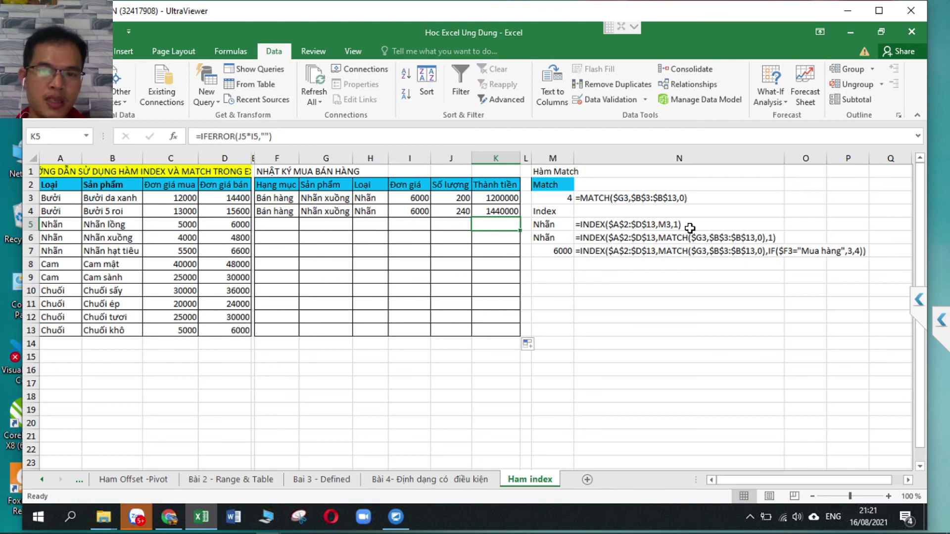
{"action": "left_click", "coordinate": [330, 278]}
{"action": "left_click", "coordinate": [329, 229]}
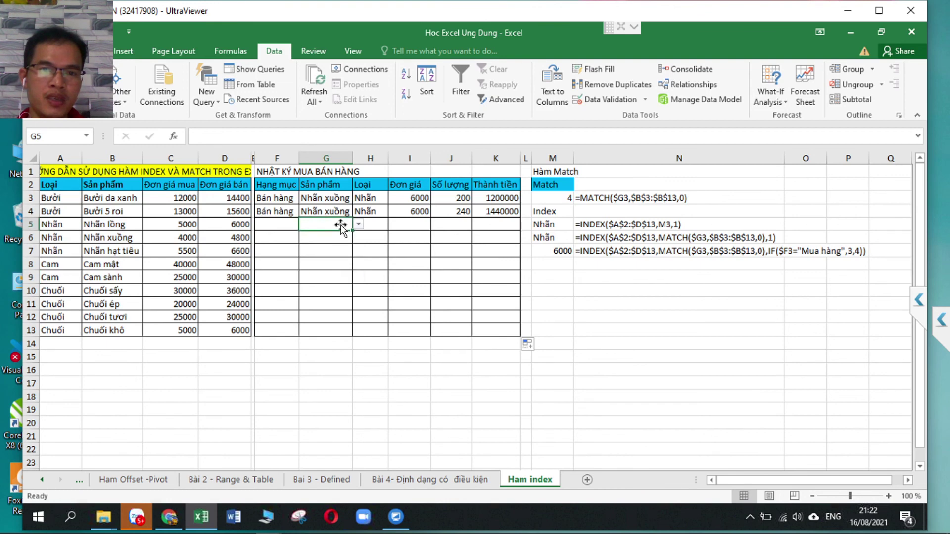
Step: Bold the Hàm Match heading in M1 and go to the Bài 4- Định dạng có điều kiện sheet
{"action": "left_click", "coordinate": [554, 172]}
{"action": "key", "text": "ctrl+b"}
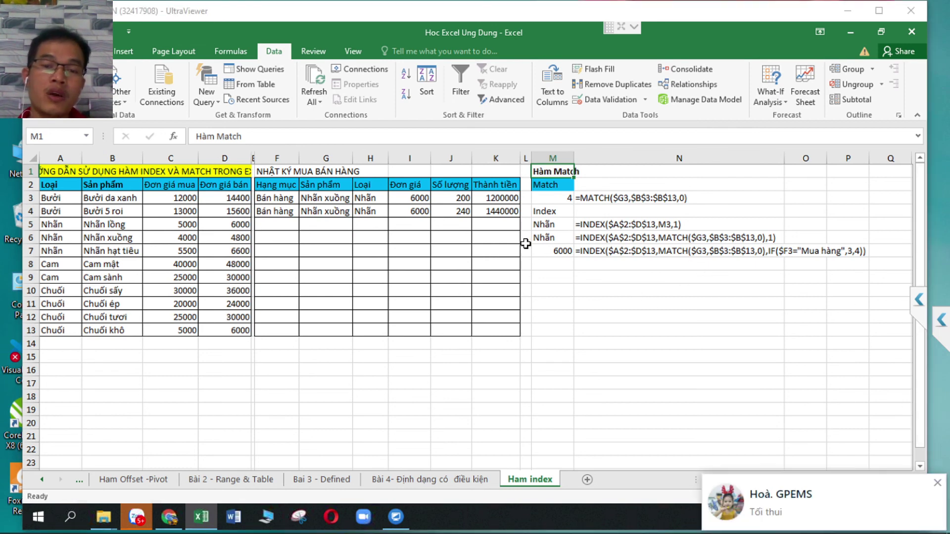
{"action": "left_click", "coordinate": [941, 484]}
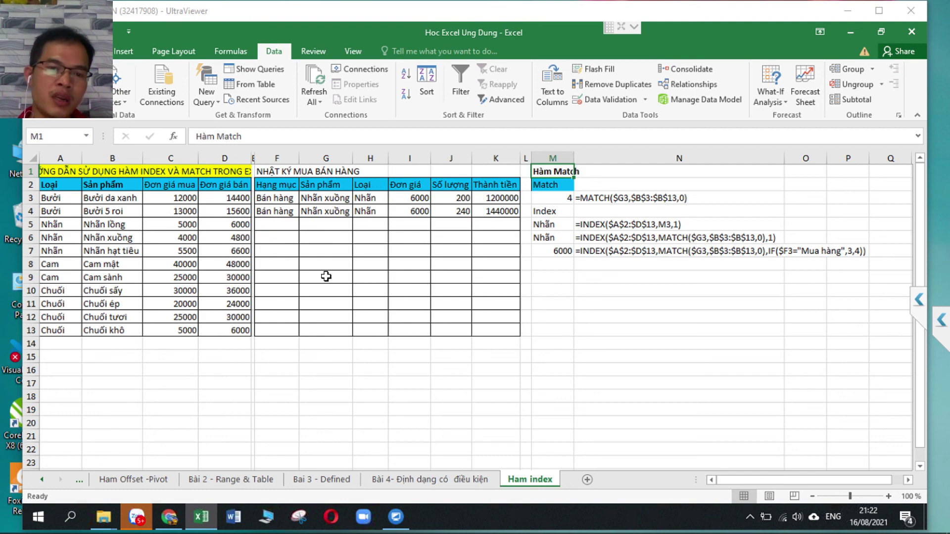
{"action": "left_click", "coordinate": [437, 480]}
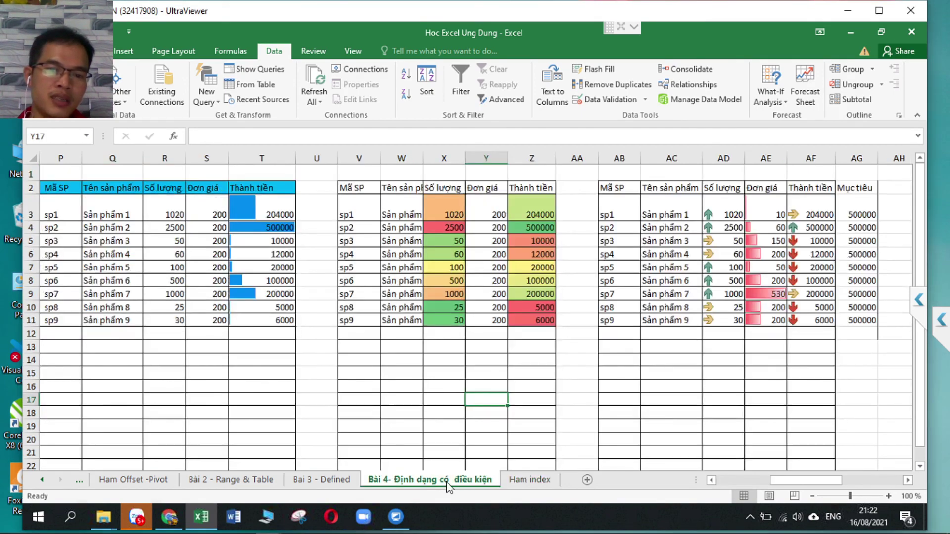
Step: Return to the Ham index sheet and highlight the product table A2:D13 and the sales log
{"action": "left_click", "coordinate": [528, 480]}
{"action": "left_click", "coordinate": [404, 252]}
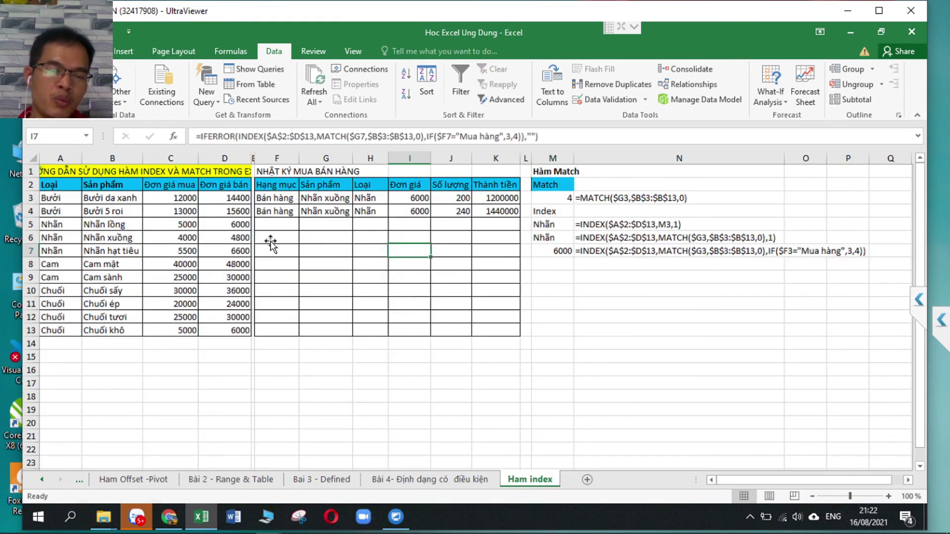
{"action": "left_click_drag", "start_coordinate": [49, 186], "coordinate": [235, 329]}
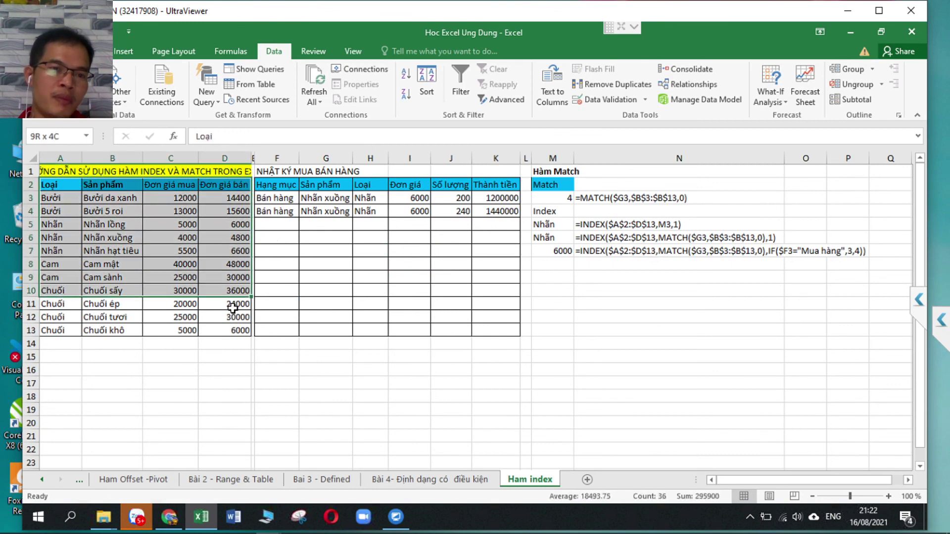
{"action": "left_click_drag", "start_coordinate": [290, 184], "coordinate": [507, 330]}
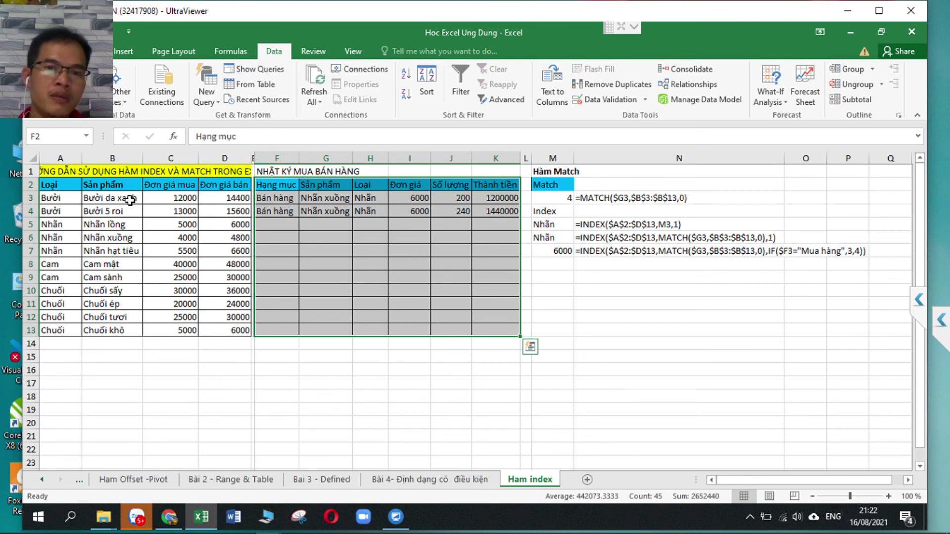
{"action": "left_click", "coordinate": [326, 224]}
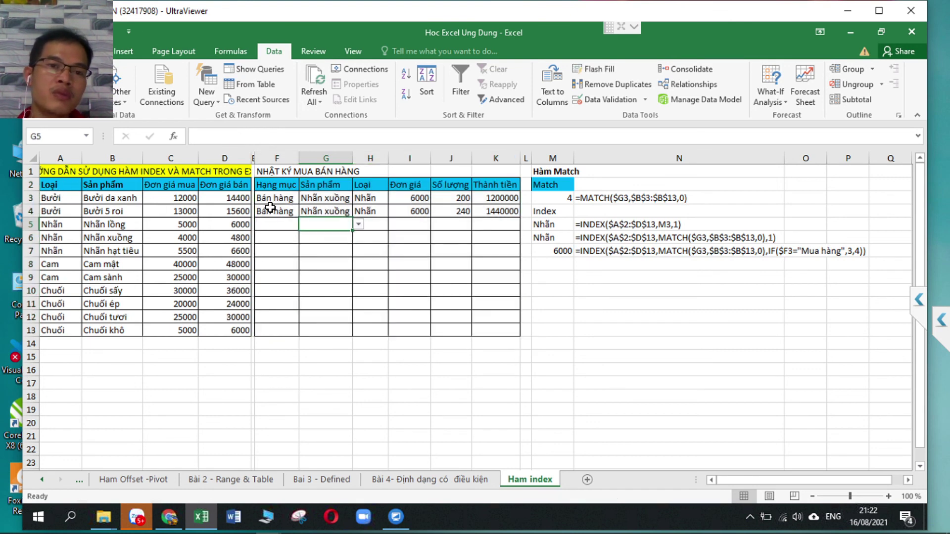